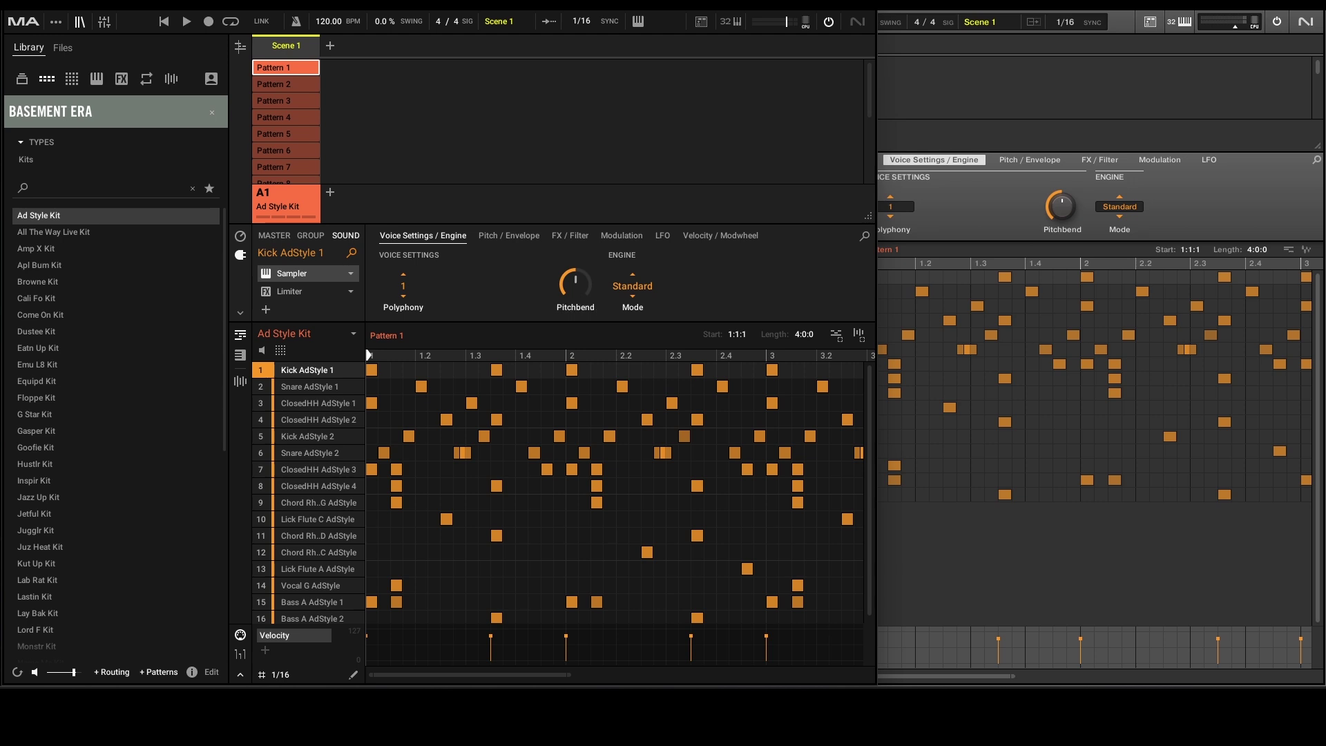
Turn the Pitchbend knob of Kick AdStyle 1's Sampler in both program windows
mouse_move(575, 285)
mouse_down()
mouse_move(576, 327)
mouse_move(575, 297)
mouse_up()
mouse_move(1062, 206)
mouse_down()
mouse_move(1062, 186)
mouse_move(1062, 218)
mouse_move(1062, 200)
mouse_up()
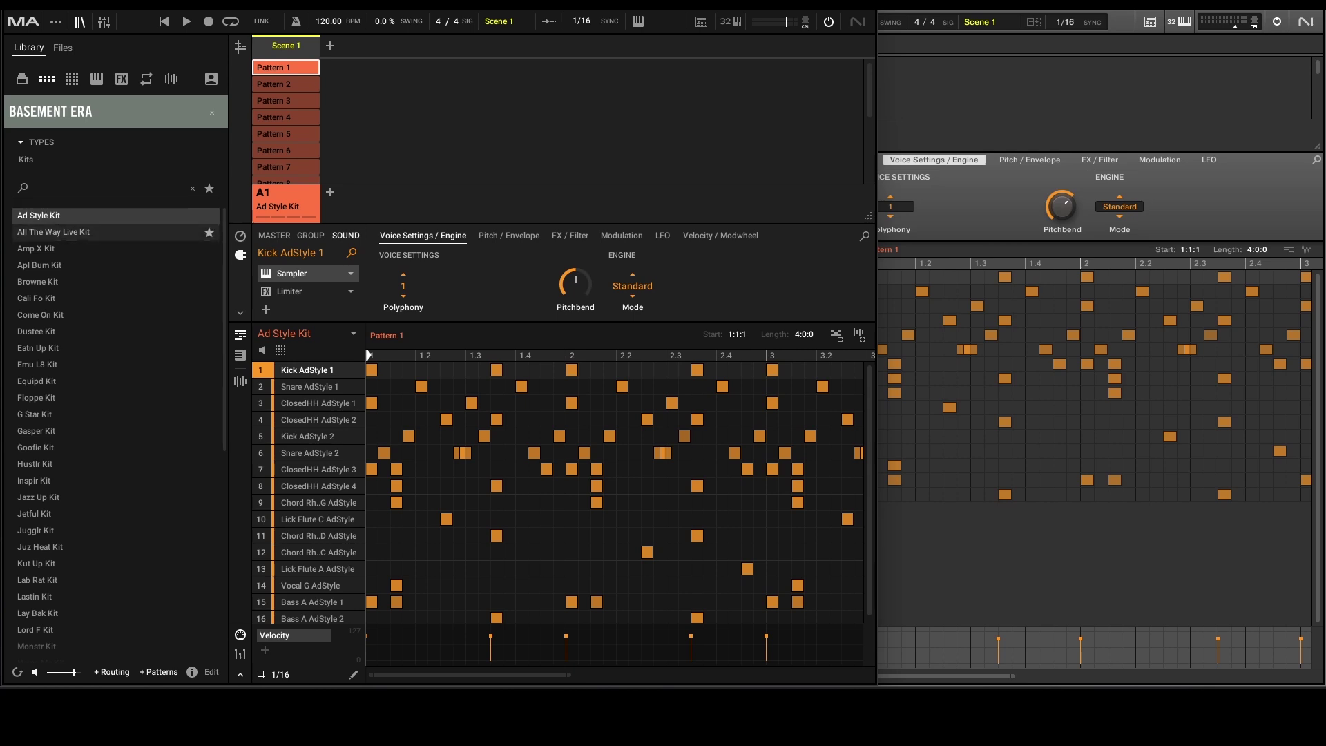
Load Cali Fo Kit, Equipd Kit and Come On Kit in the newer version, and return to Ad Style Kit
click(83, 298)
click(83, 381)
click(82, 315)
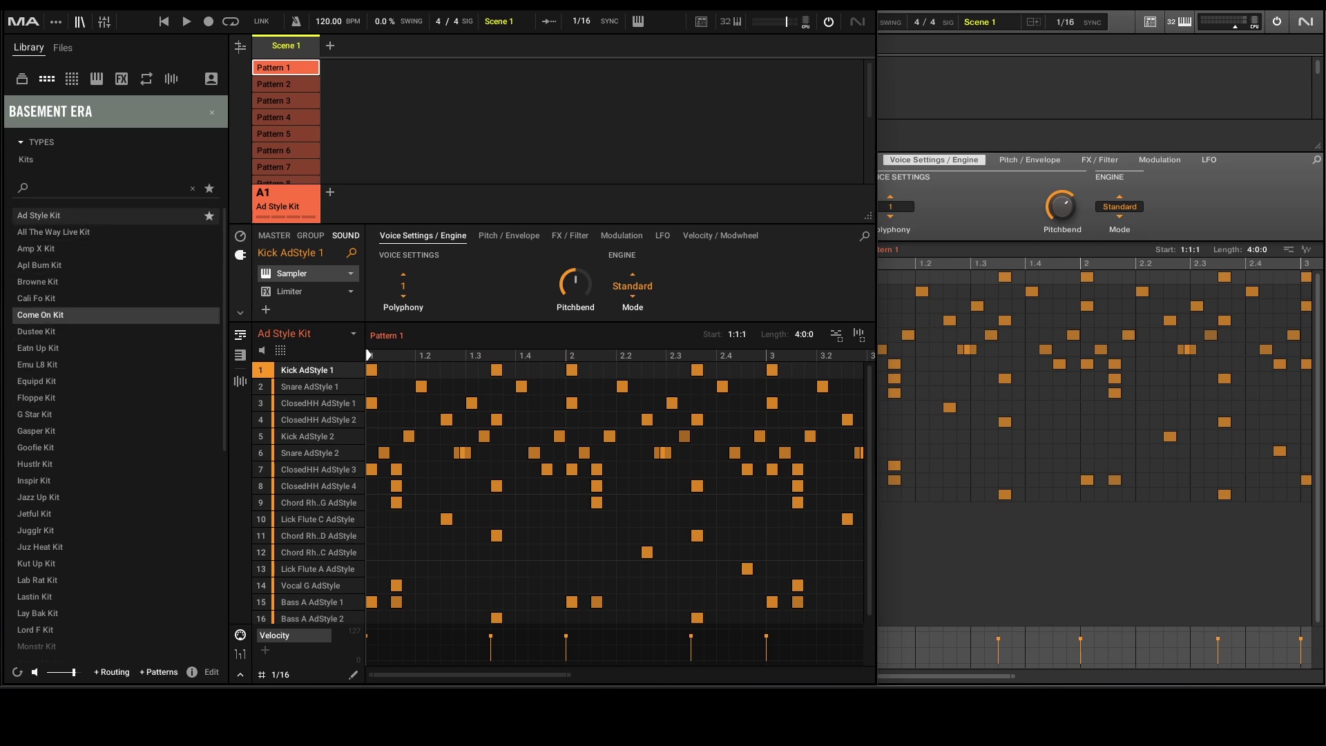
click(83, 215)
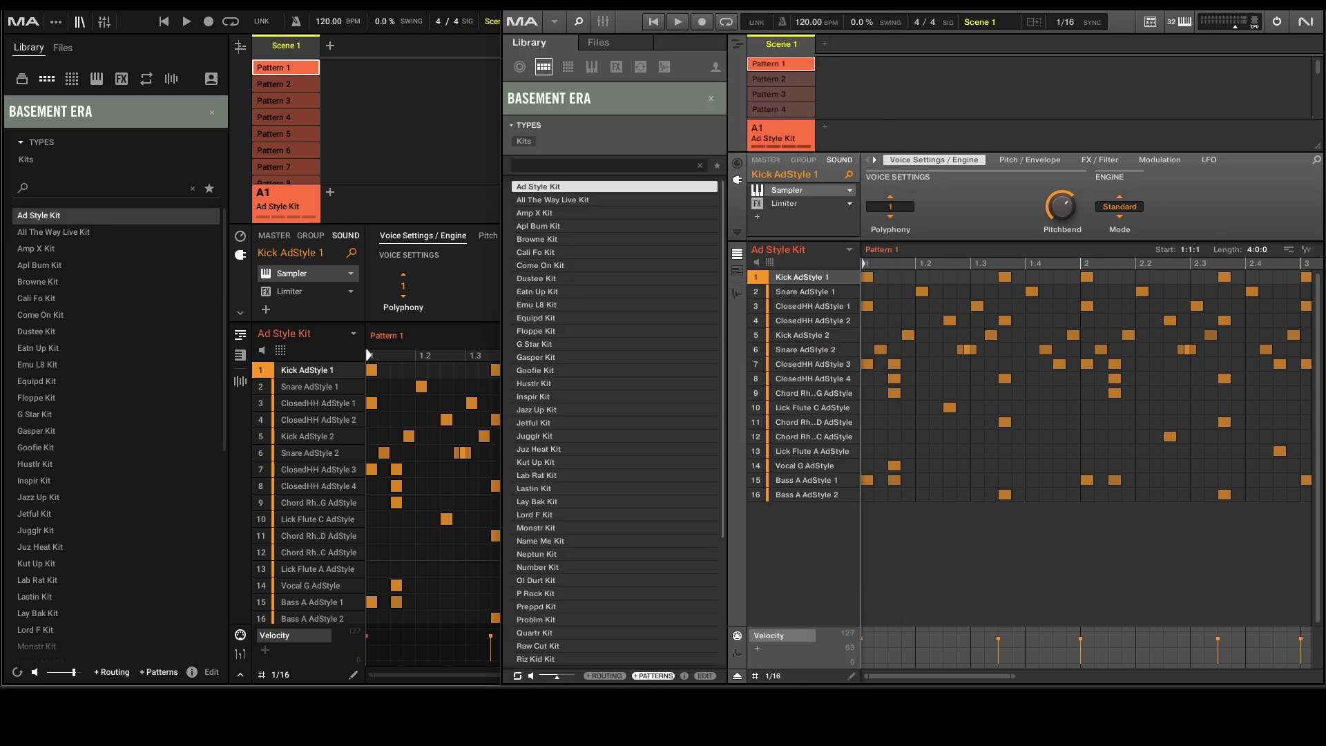
Load Cali Fo Kit, Dustee Kit and Floppe Kit in the older version, and return to Ad Style Kit
click(586, 252)
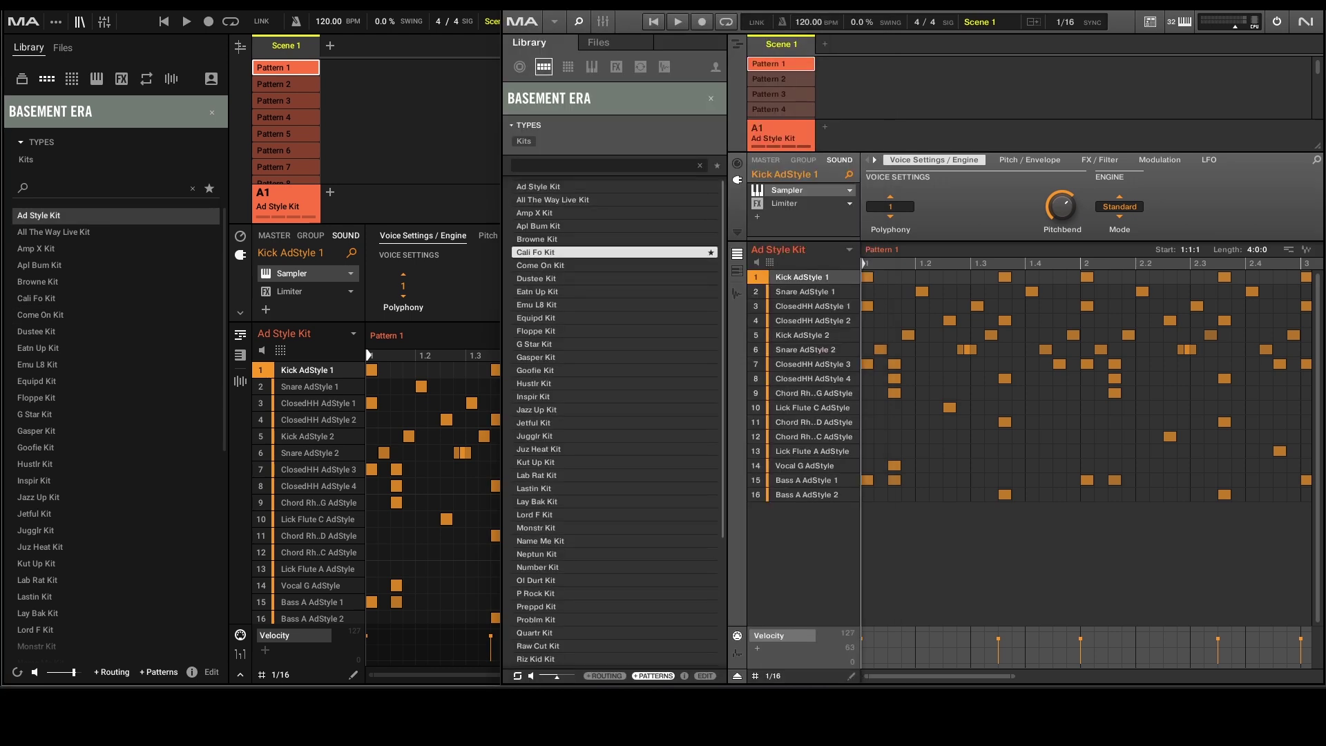
click(587, 278)
click(587, 330)
click(587, 252)
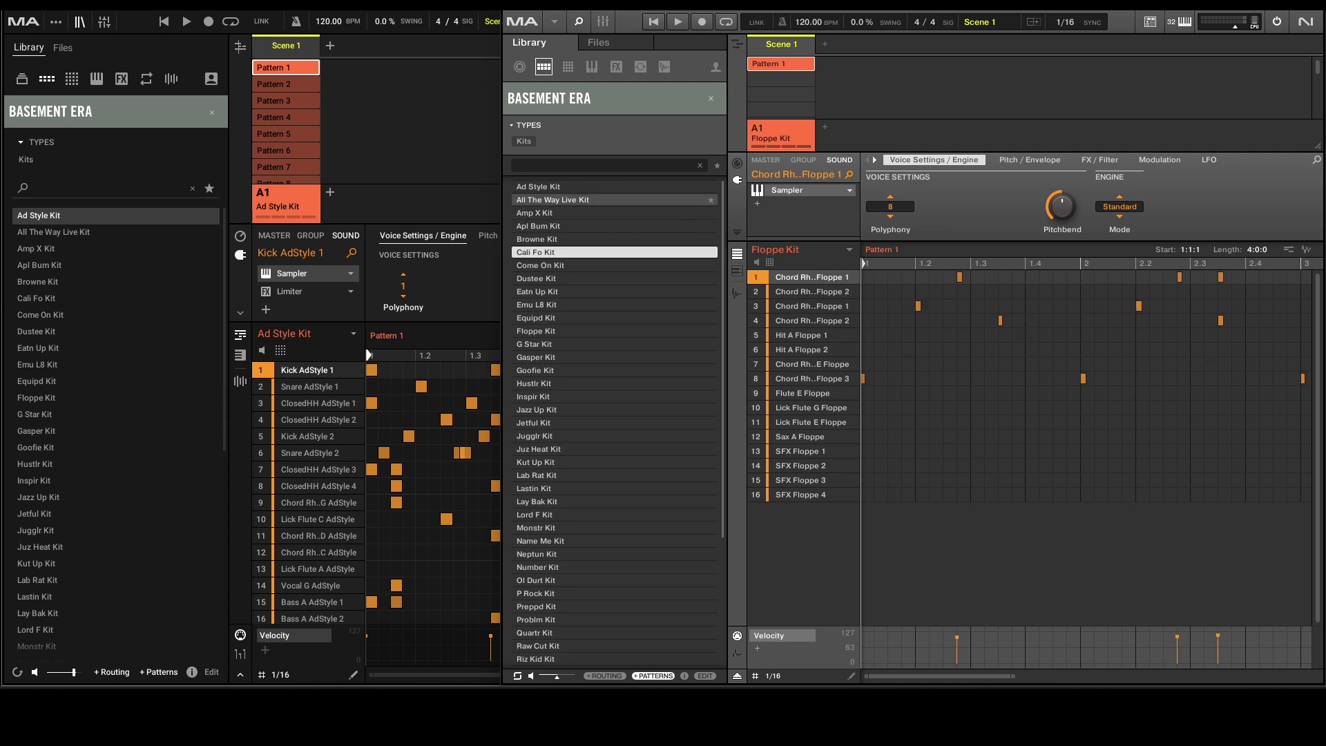
click(587, 186)
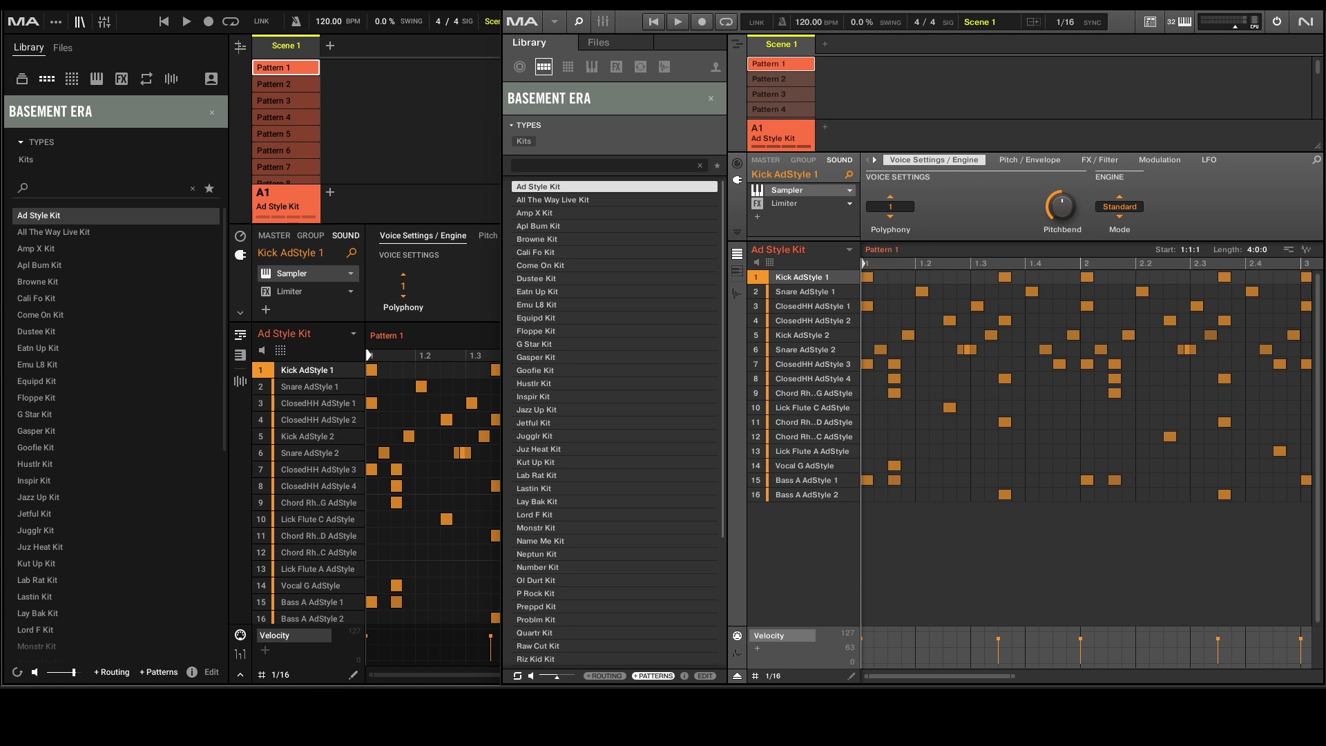
Check the engine modes offered by Kick AdStyle 1's Sampler in the newer version
mouse_move(575, 285)
click(633, 286)
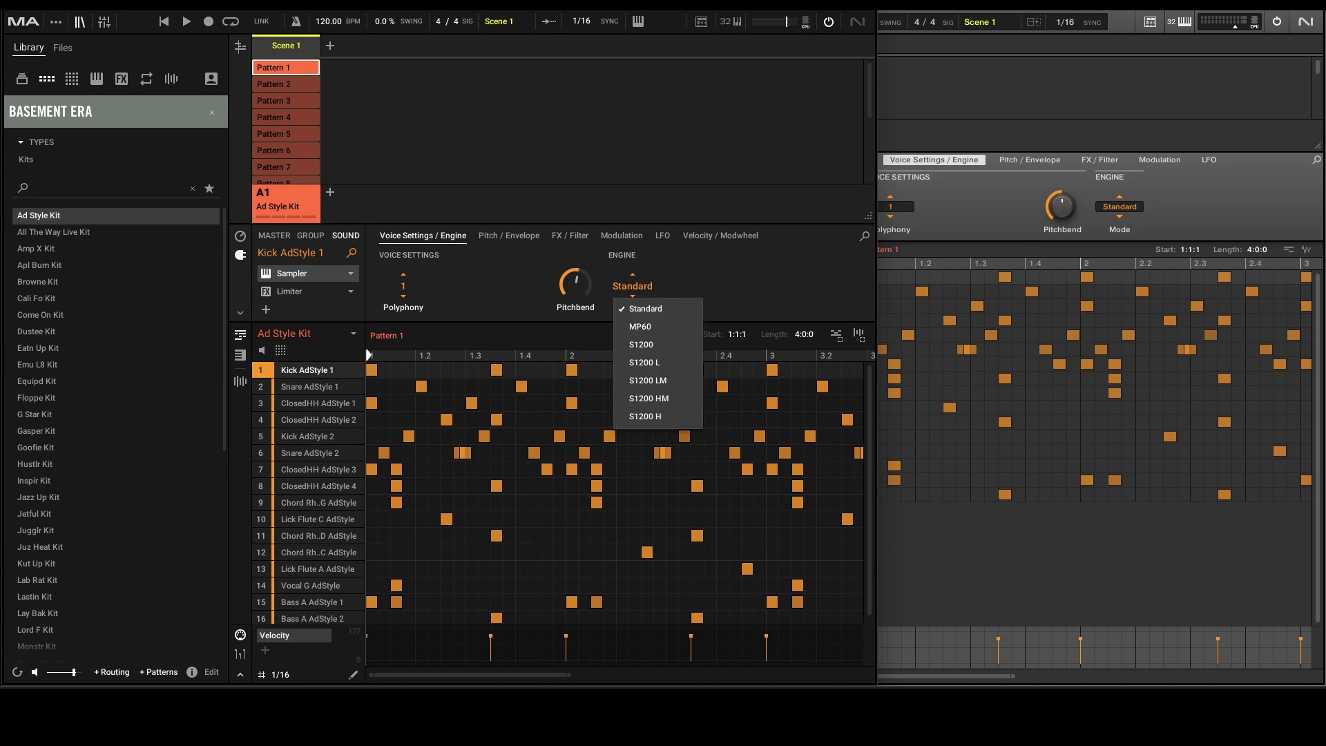
key(Escape)
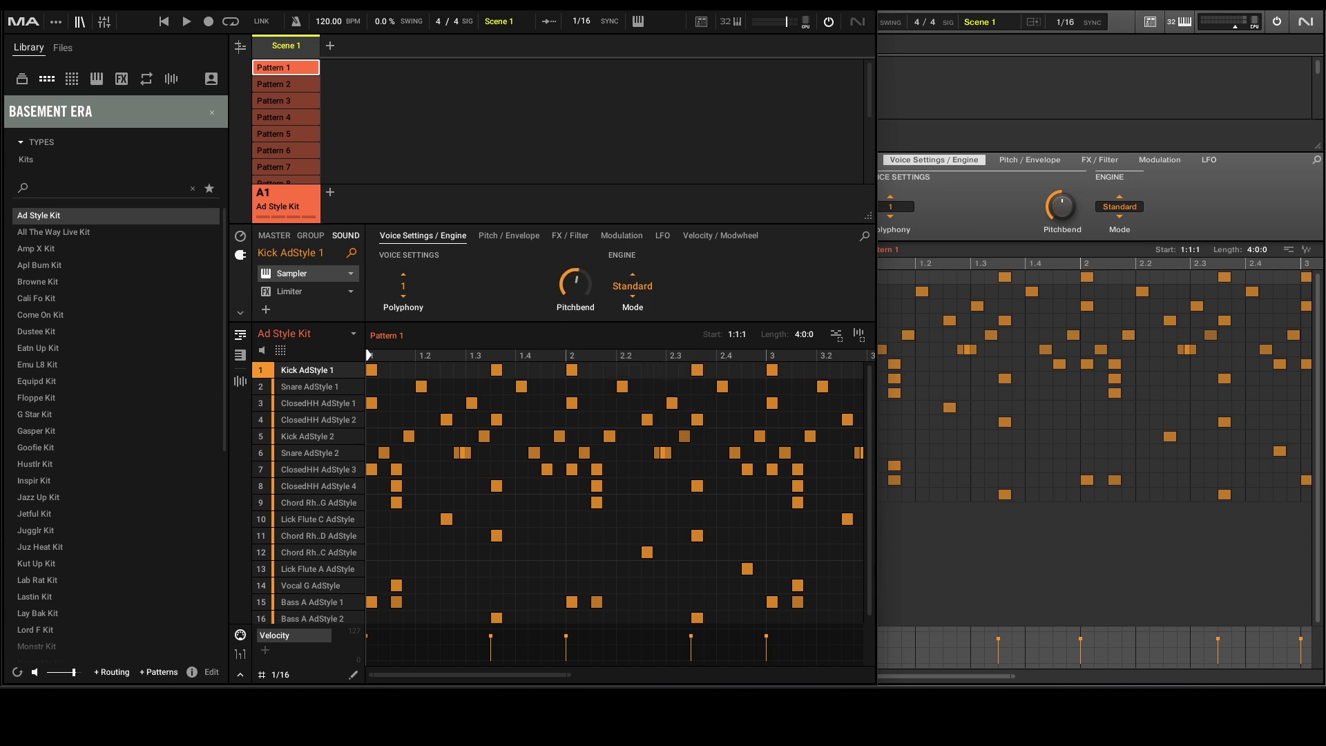
Show the Limiter on Kick AdStyle 1 in the newer version and adjust its Threshold
click(289, 291)
drag(461, 284, 461, 291)
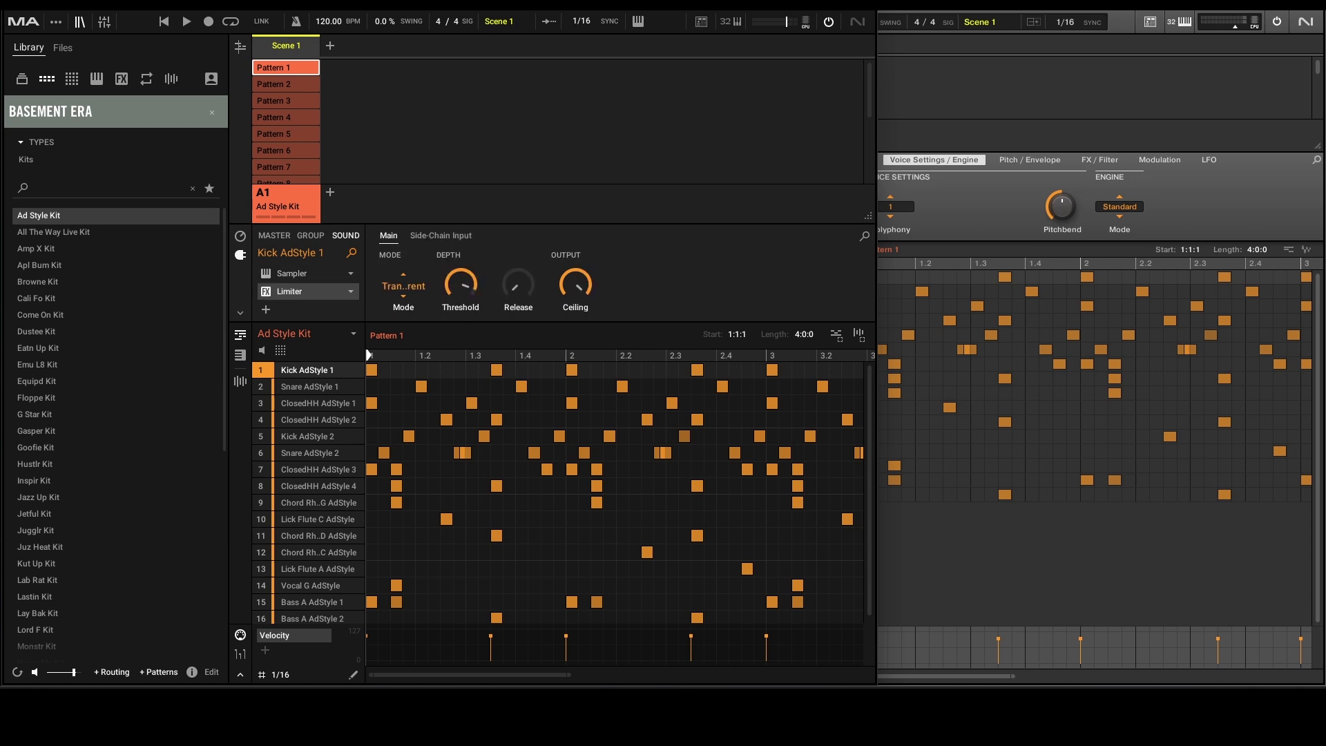
scroll(614, 494, down, 5)
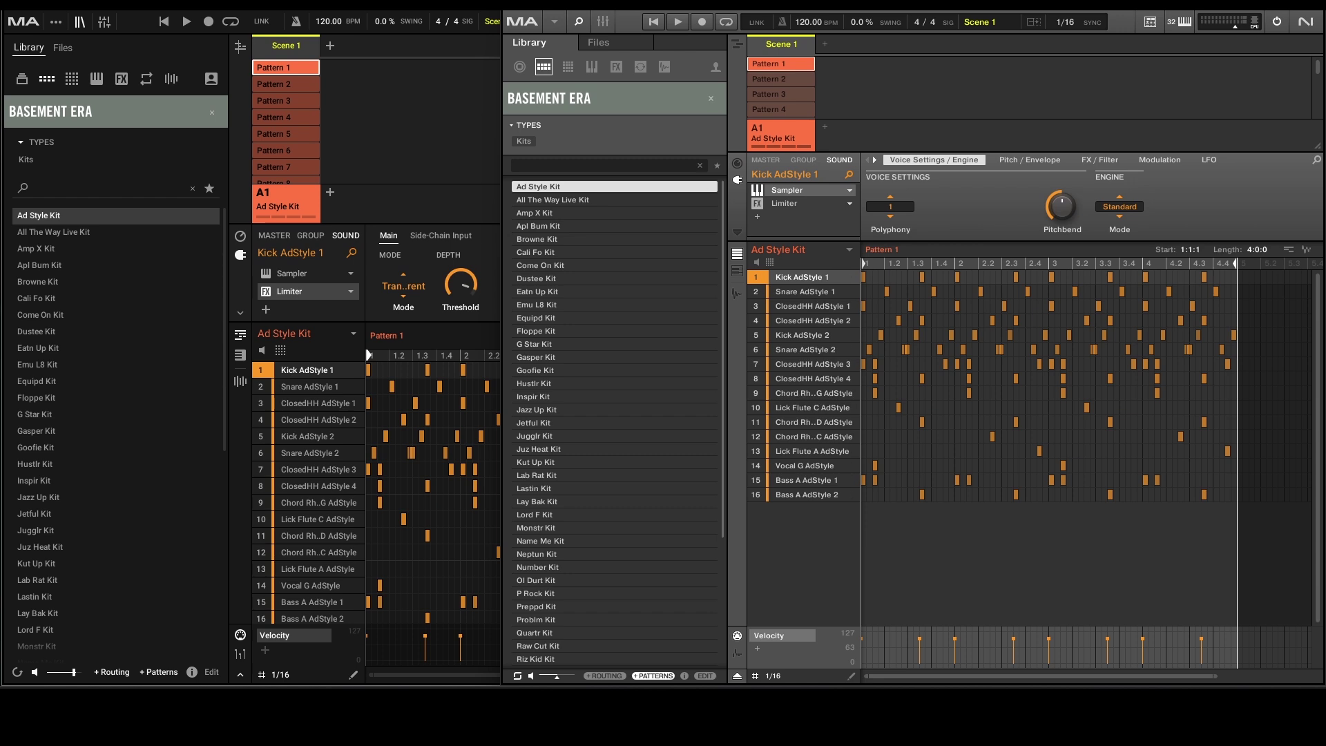
Close the older version without saving its project and maximize the newer version's window
key(ctrl+n)
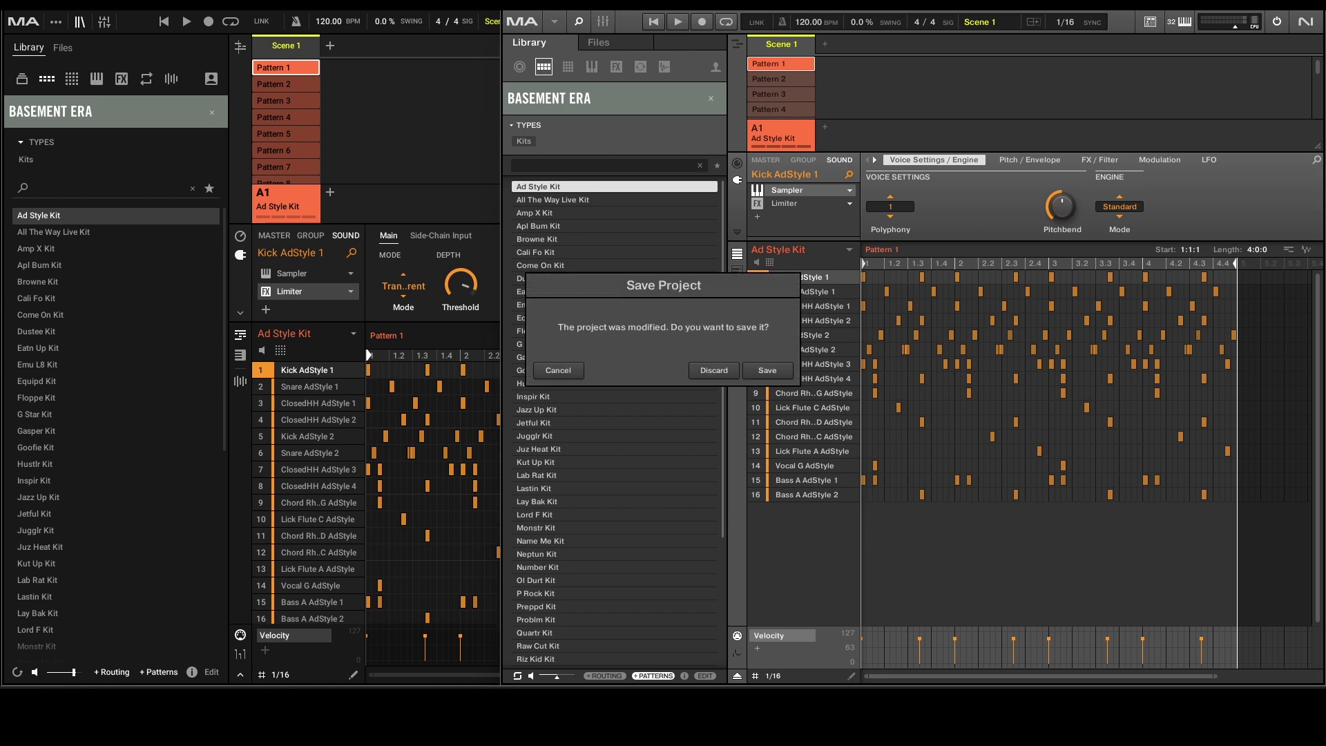
click(714, 371)
drag(711, 5, 712, 8)
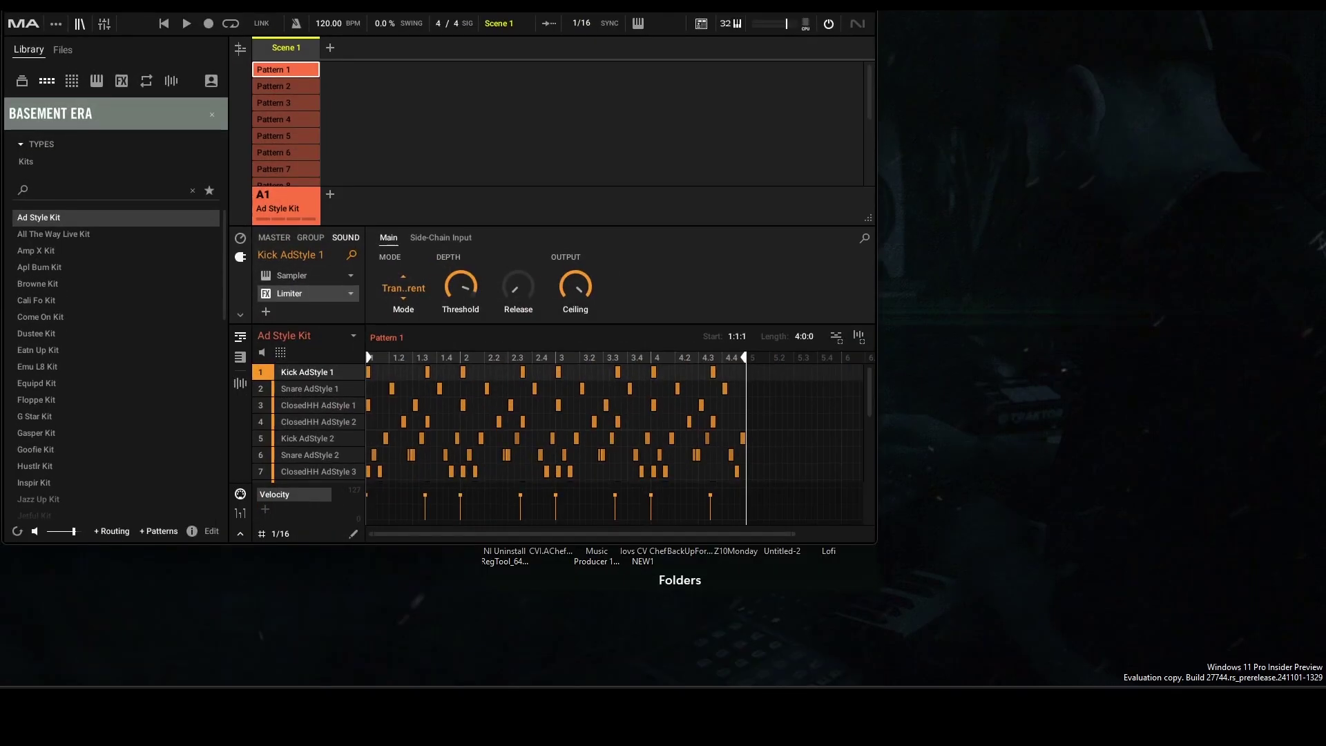
key(super+Up)
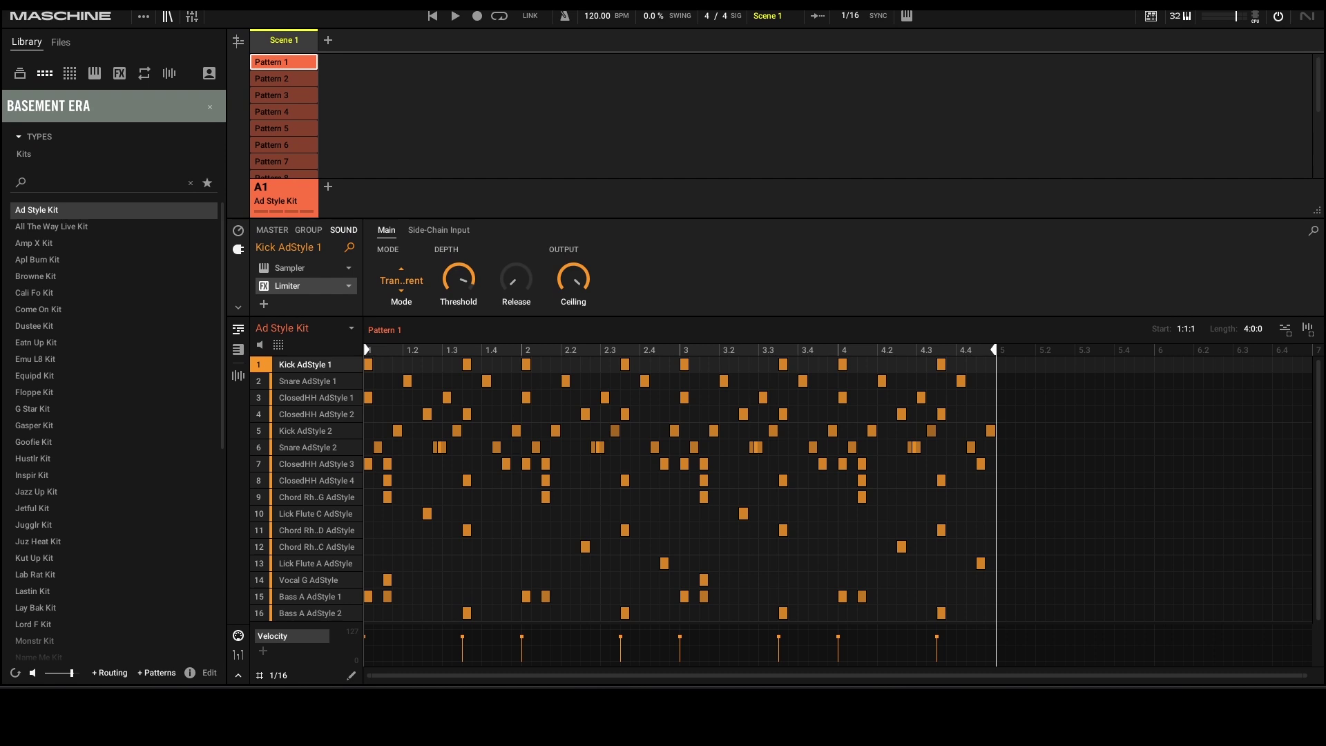
Clear Ad Style Kit from group A1 and load the Nexus plug-in on Sound 1
right_click(306, 205)
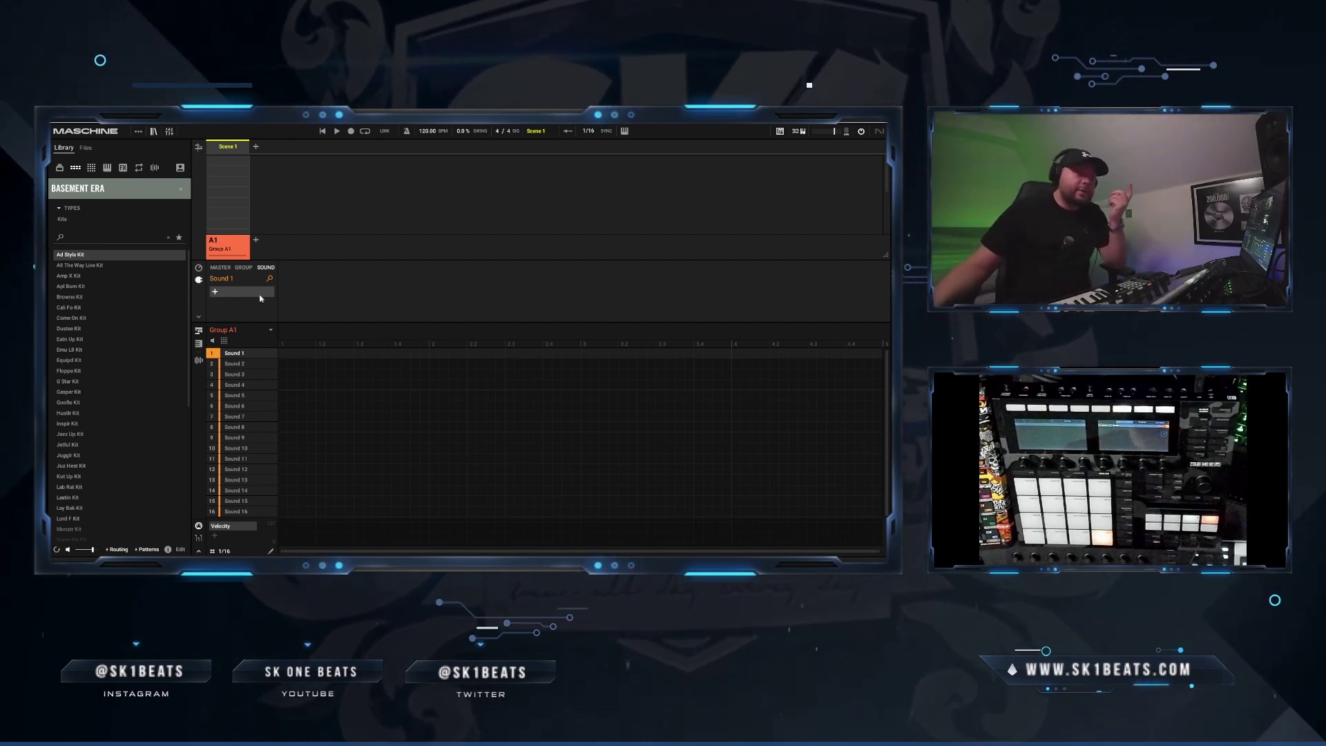
click(213, 292)
mouse_move(245, 331)
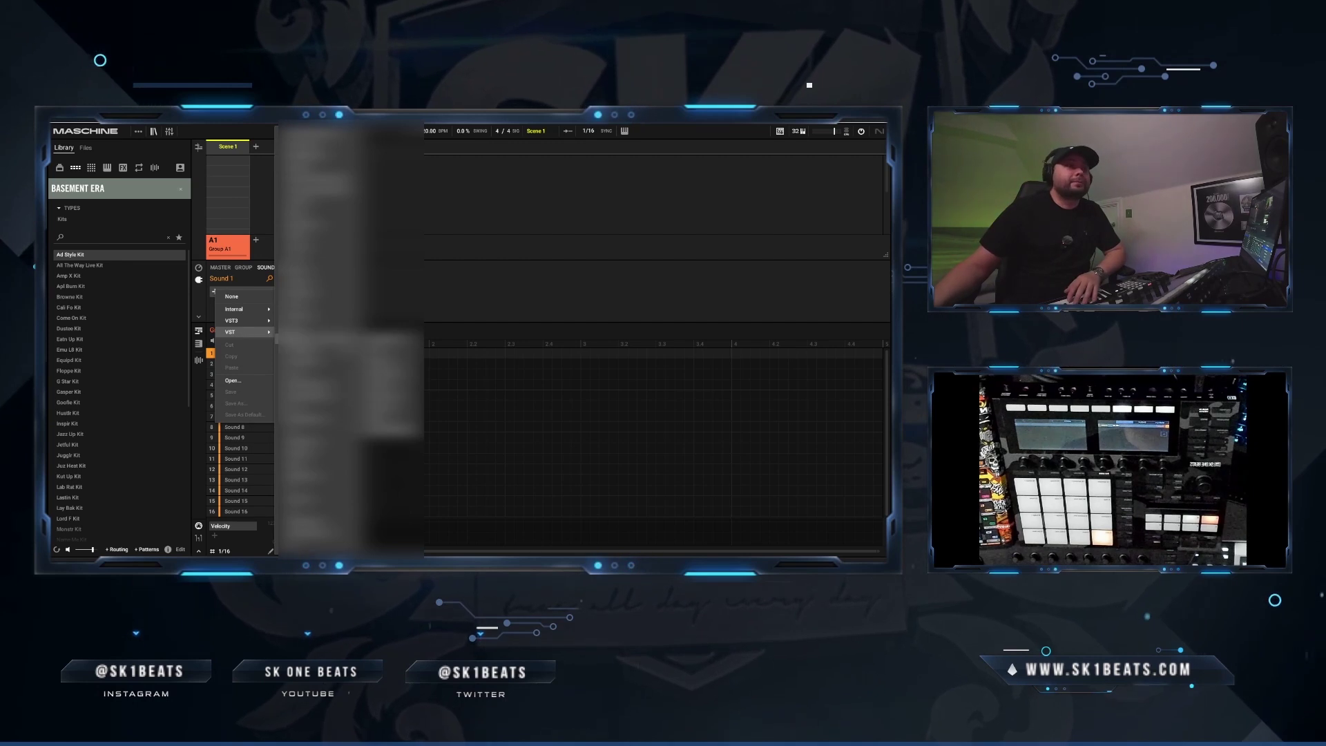
click(349, 429)
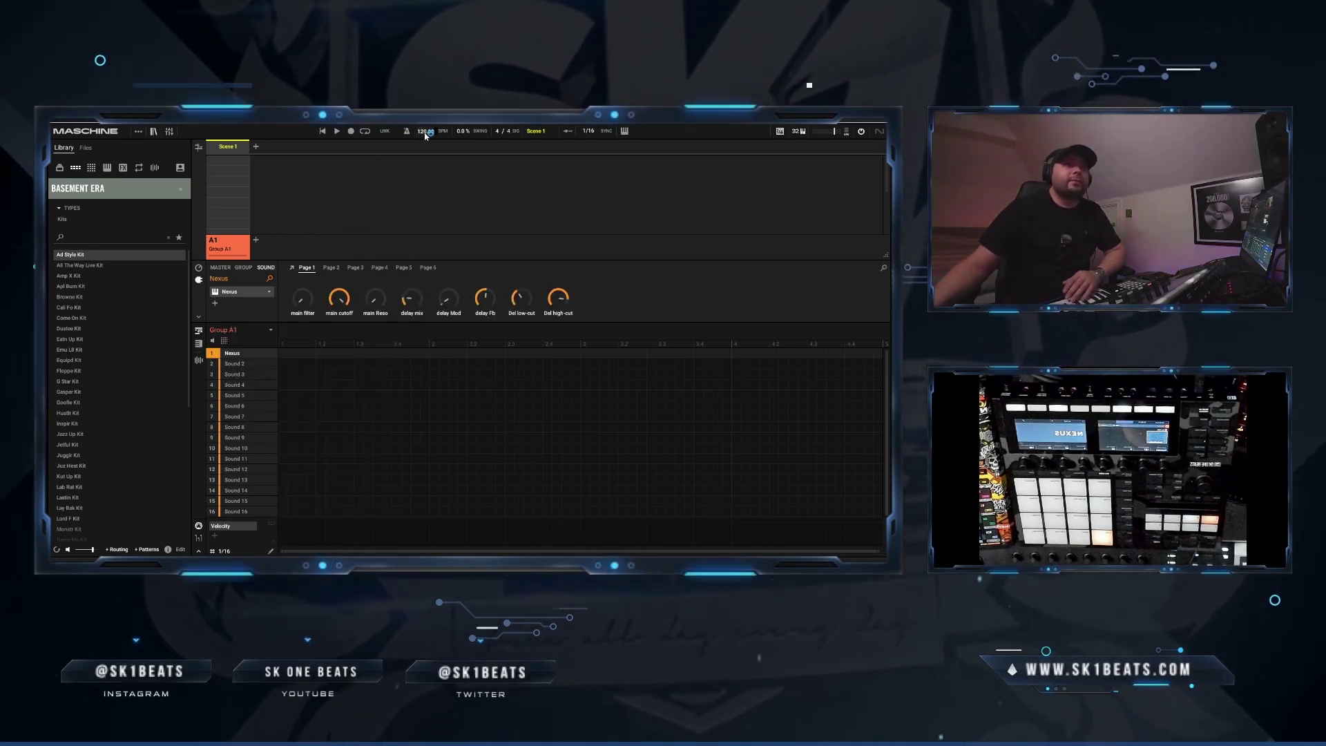
Set the project tempo to 80 BPM and open the Nexus plug-in window
click(269, 293)
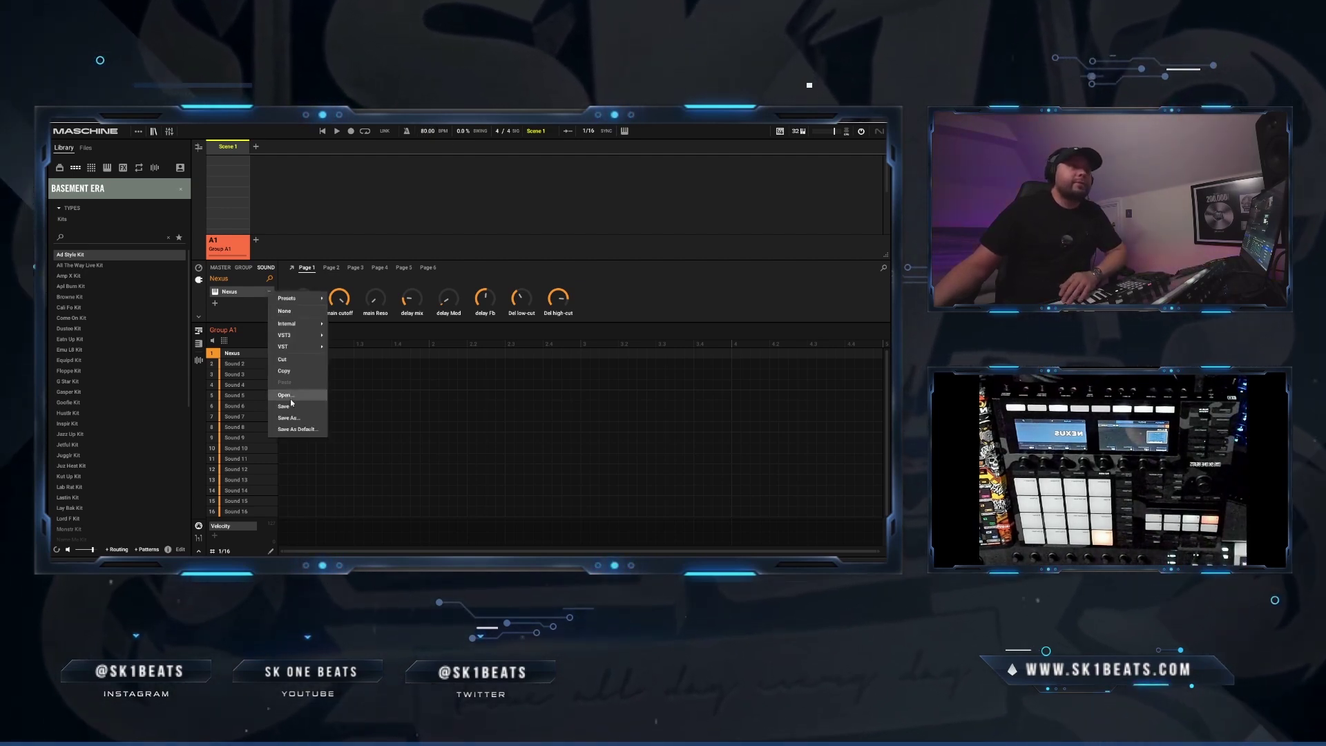
click(288, 395)
drag(572, 290, 282, 144)
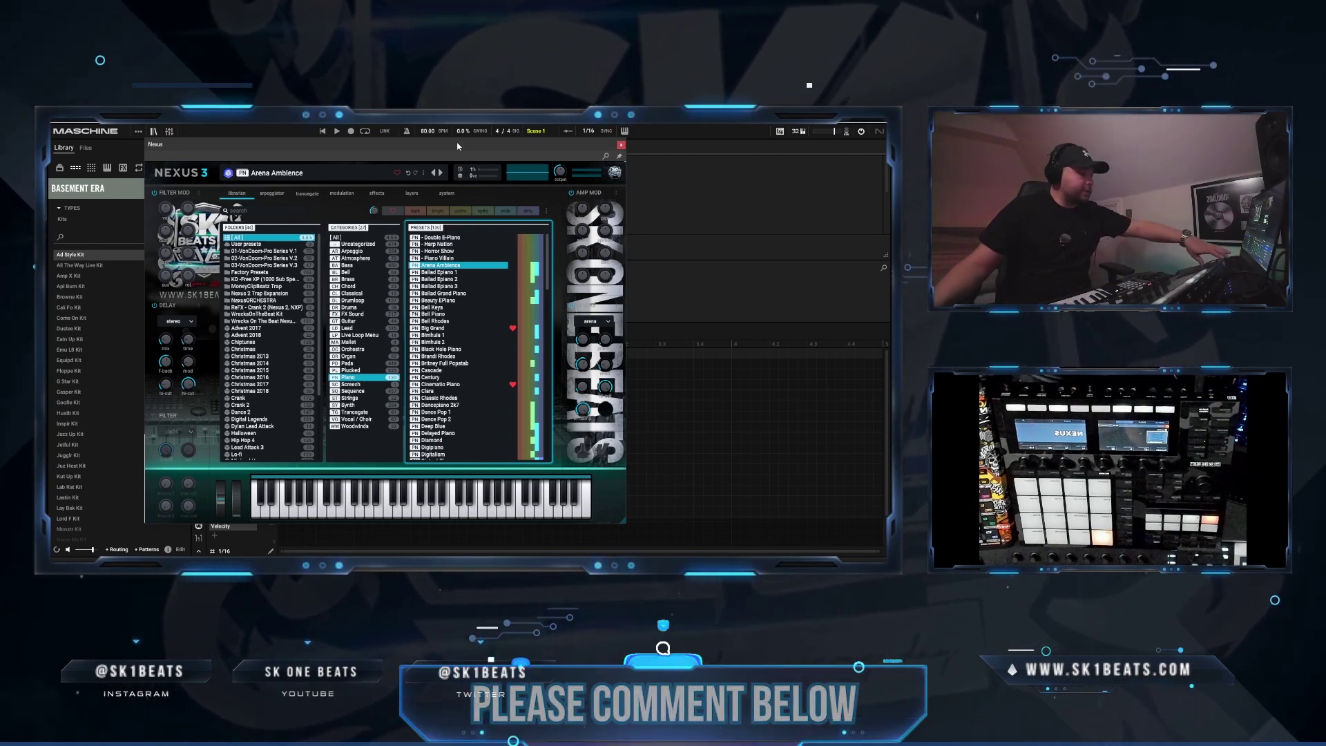
Shrink the Nexus window and place it over the middle of the workspace
key(XF86AudioRaiseVolume)
drag(385, 144, 575, 146)
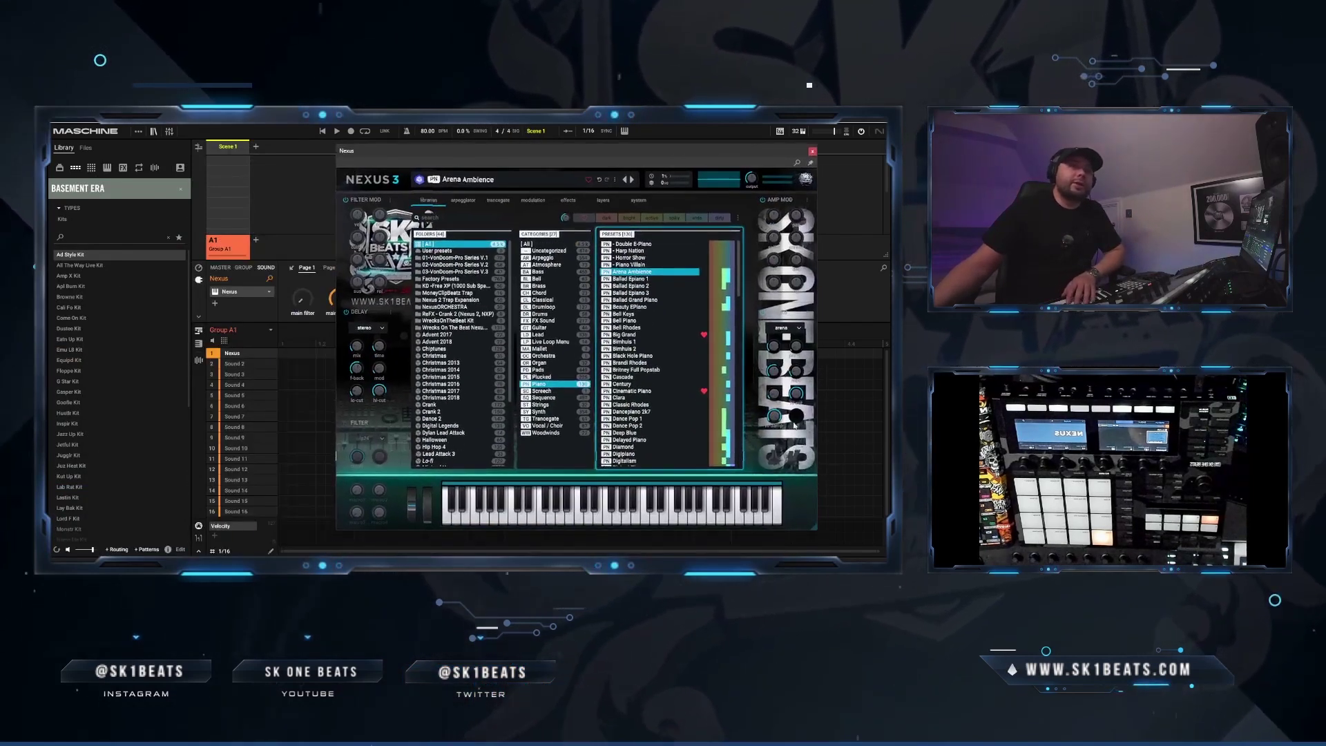
drag(813, 524, 763, 482)
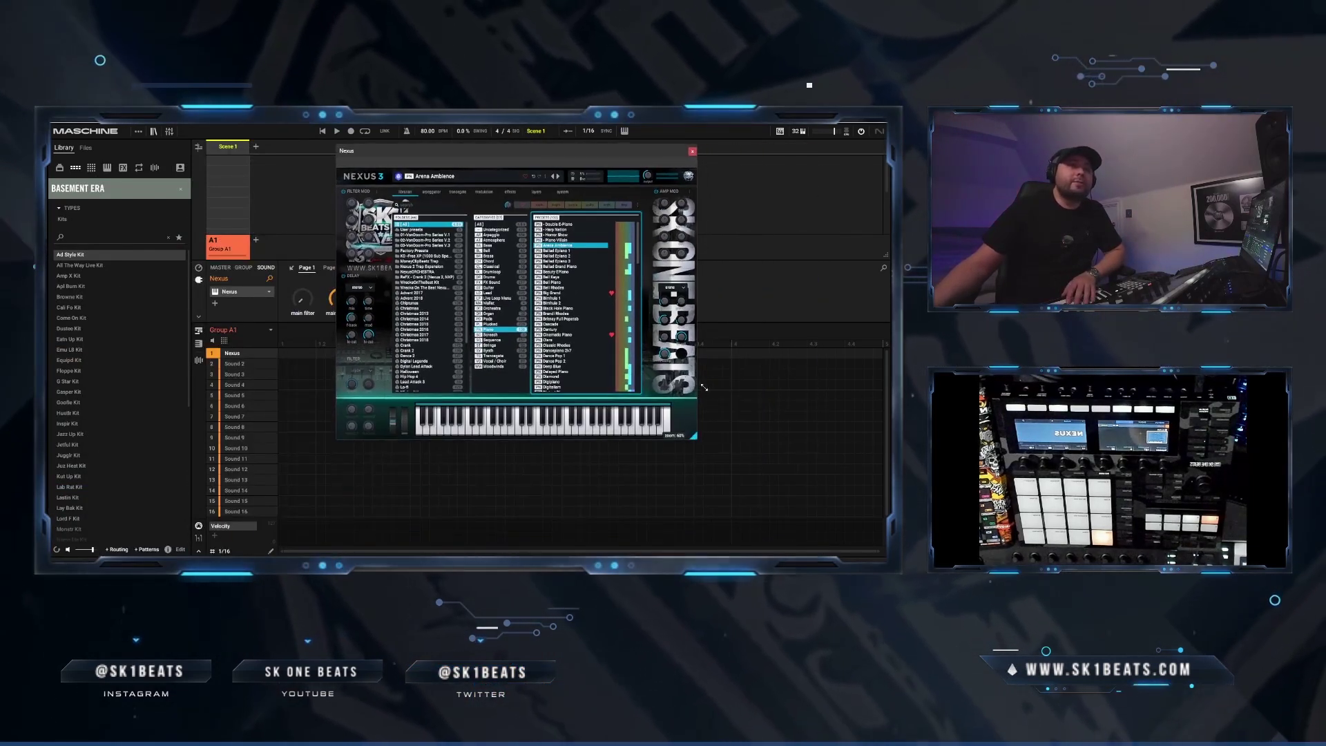
drag(544, 148, 551, 225)
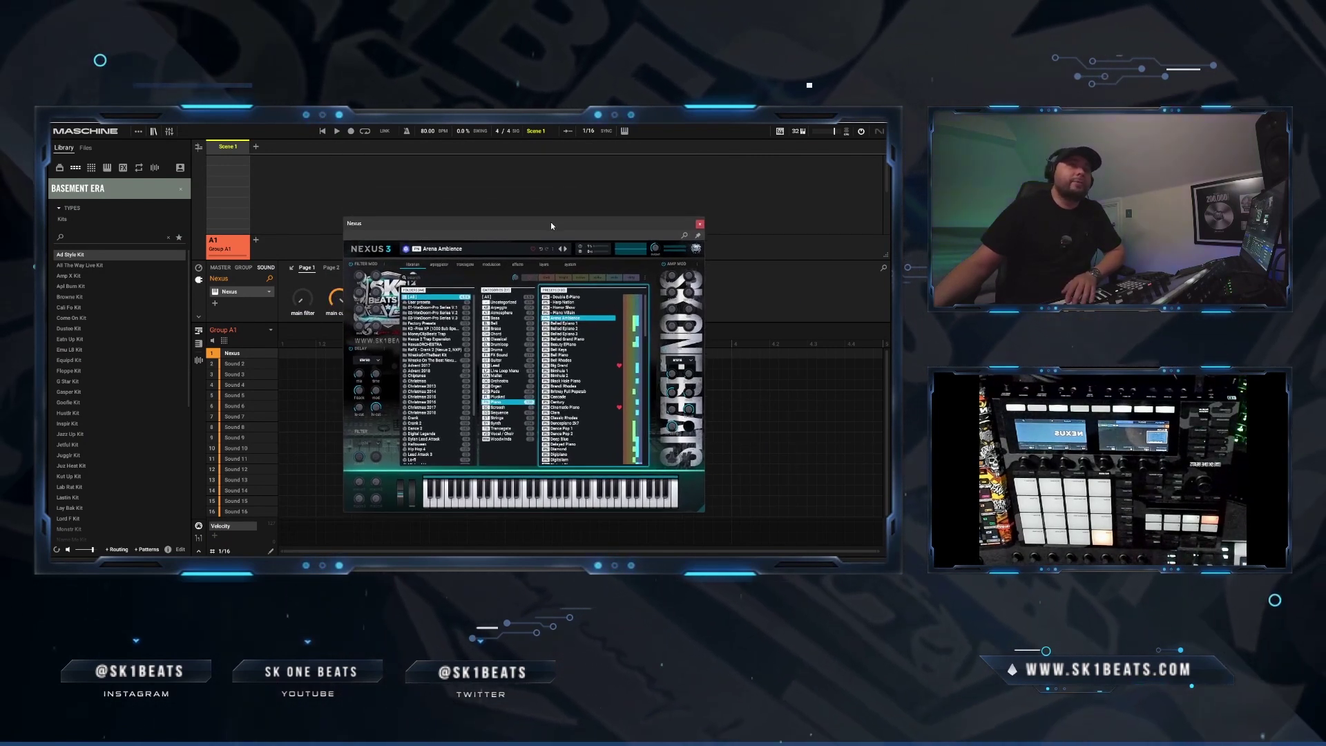
drag(551, 225, 573, 218)
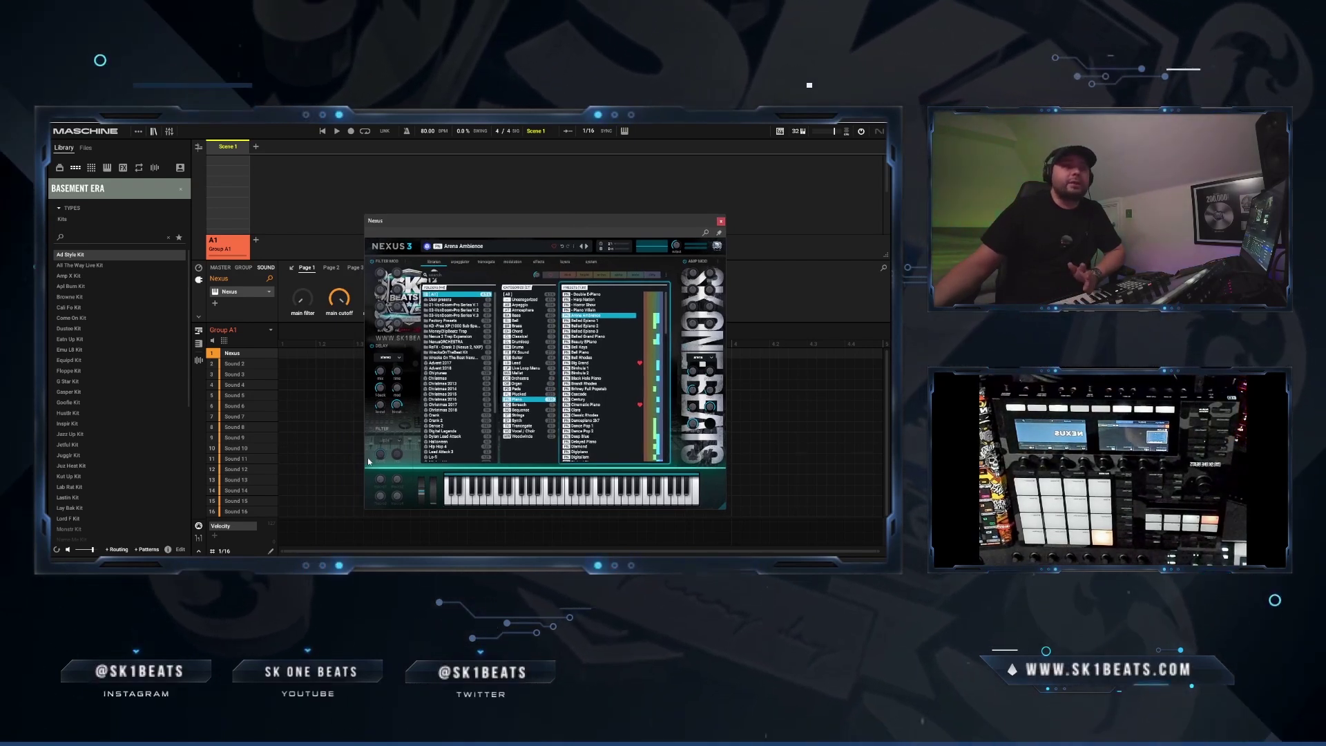
drag(571, 220, 562, 191)
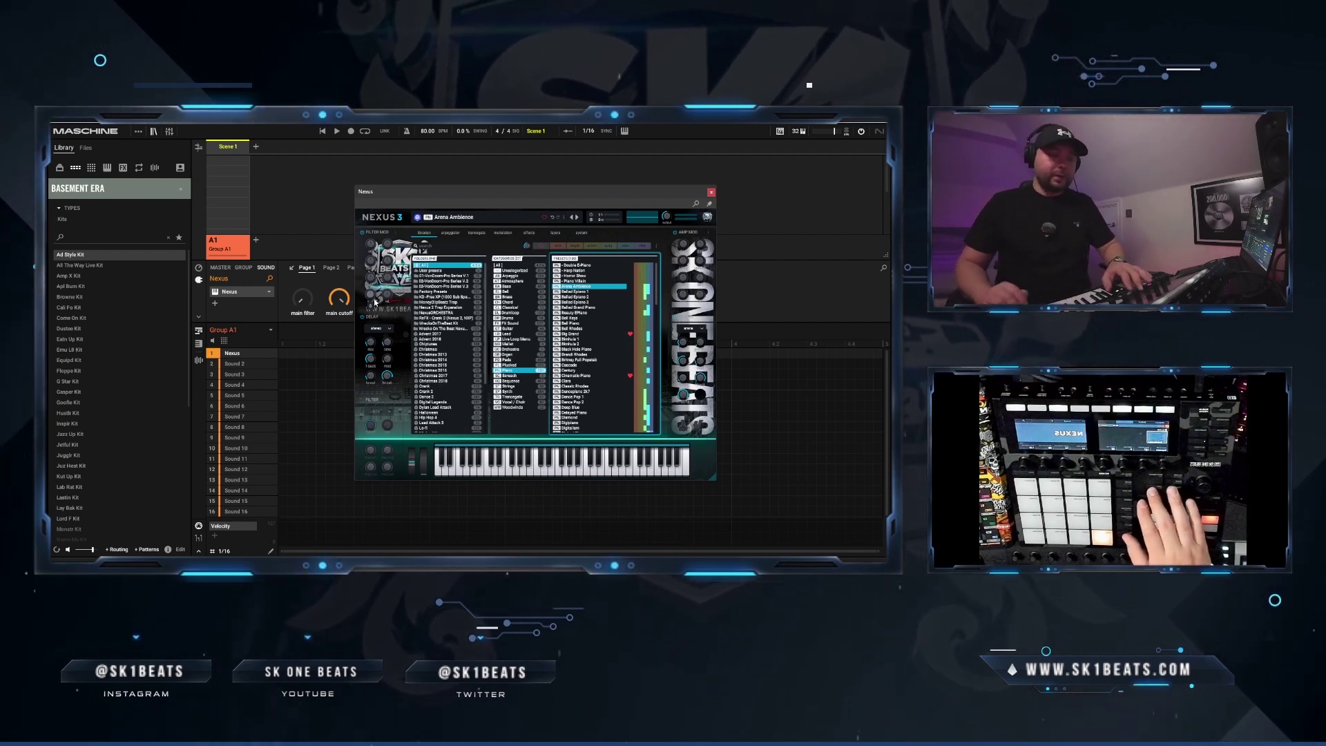
Move the Nexus window off the start of Pattern 1 and select the recorded chord notes
drag(501, 194, 648, 200)
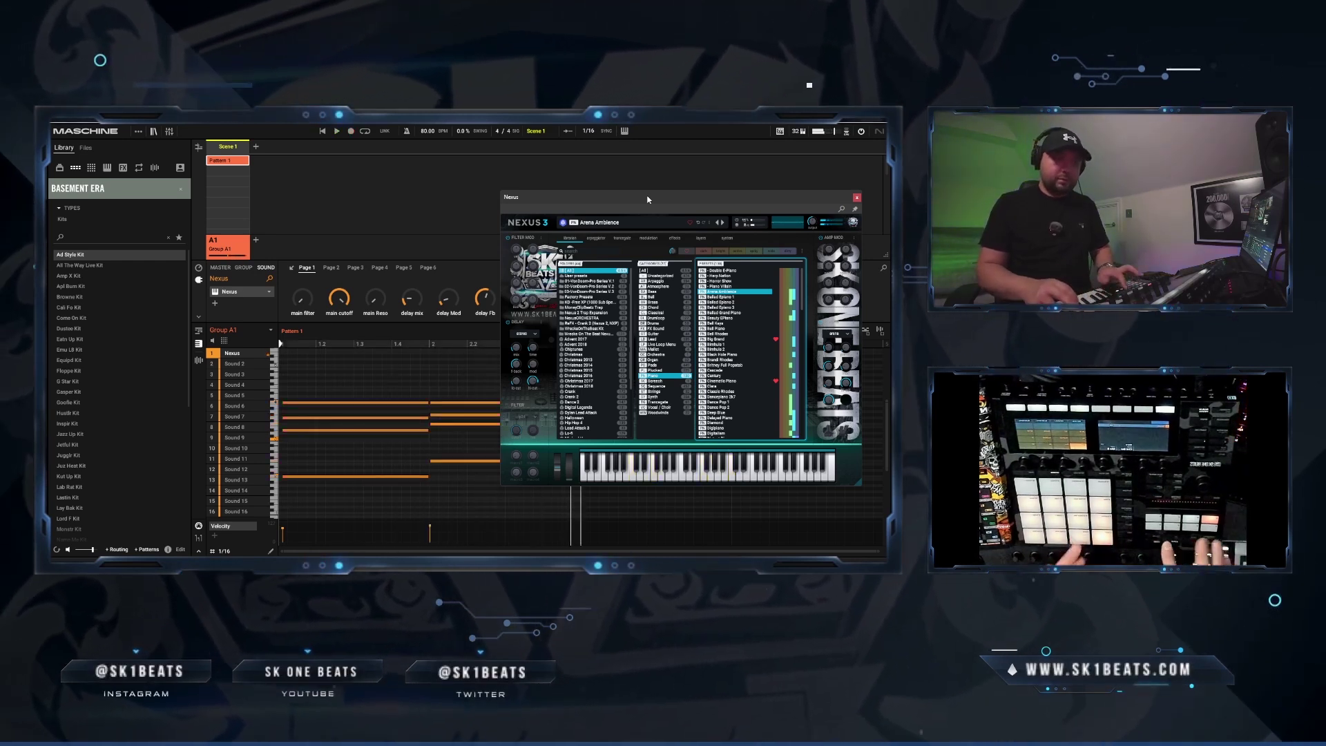
drag(473, 391, 329, 489)
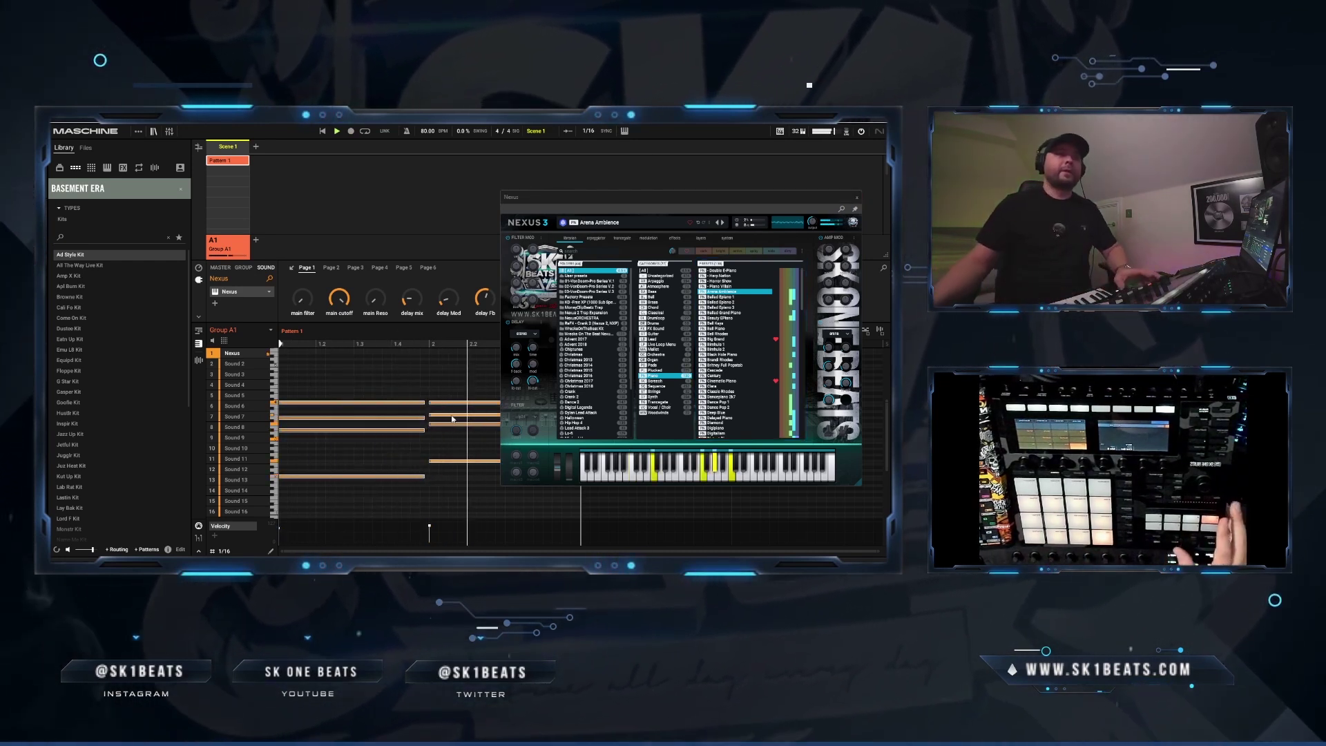
drag(677, 196, 641, 174)
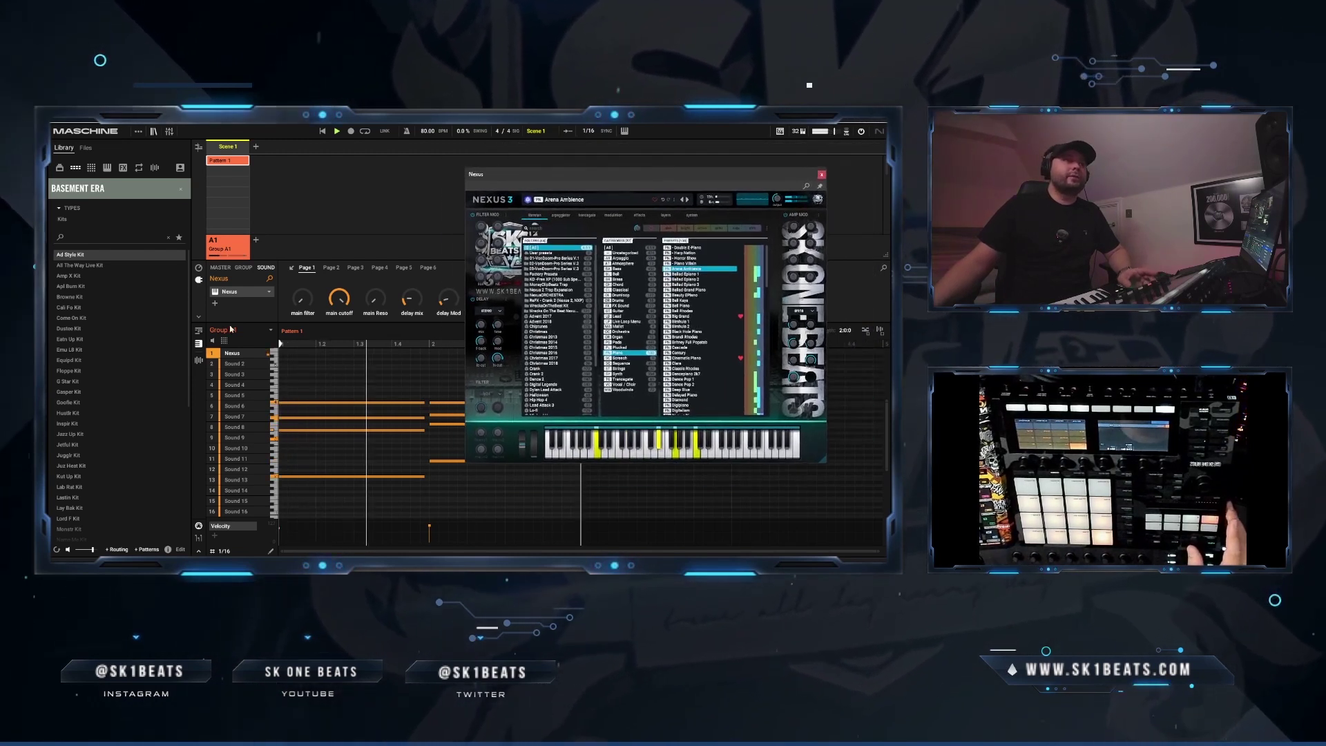
Bounce the Nexus sound in group A1 to audio, allowing the conversion once
click(244, 354)
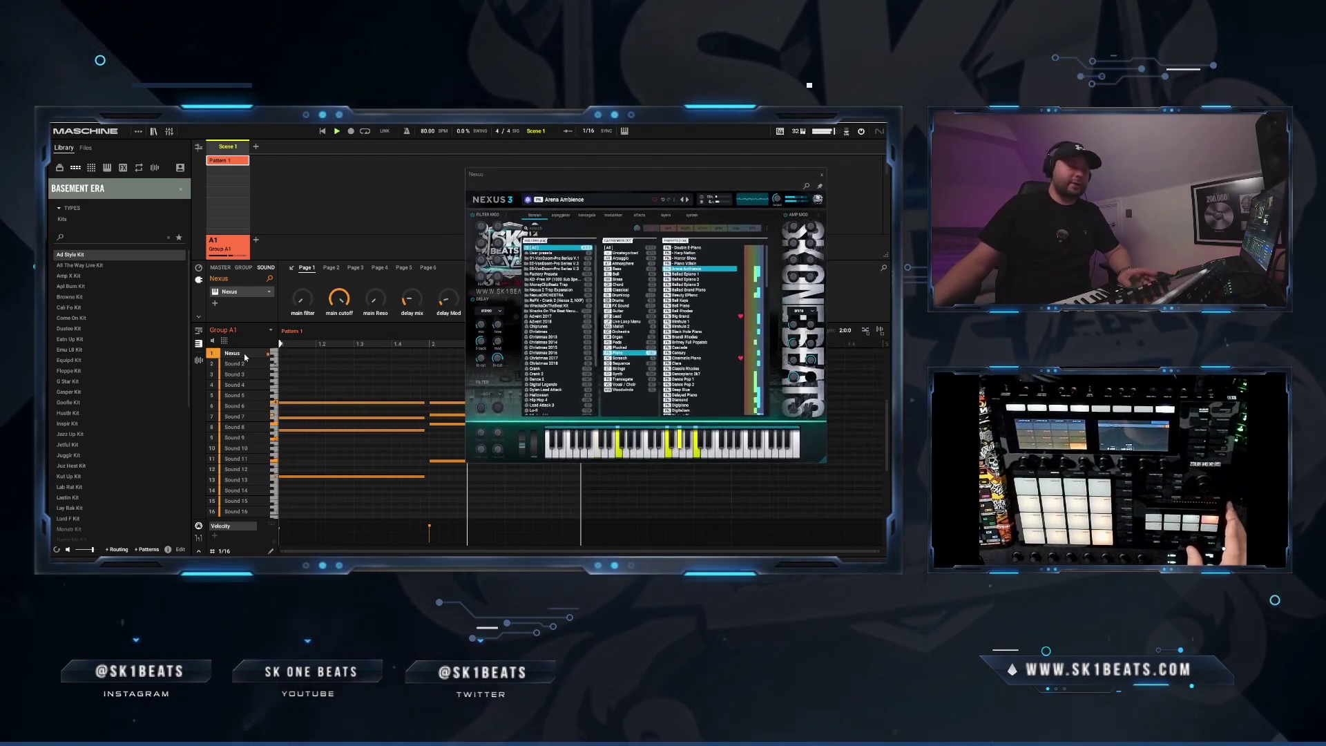
right_click(245, 357)
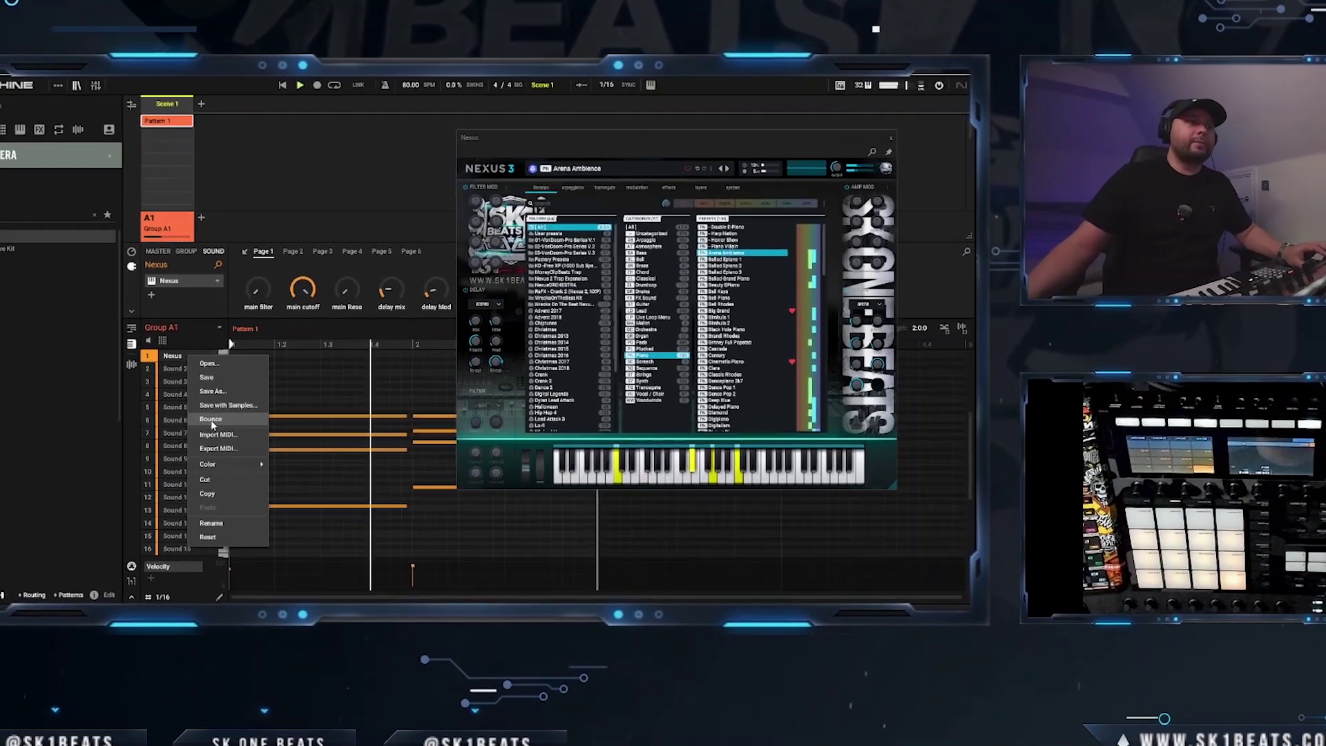
click(263, 405)
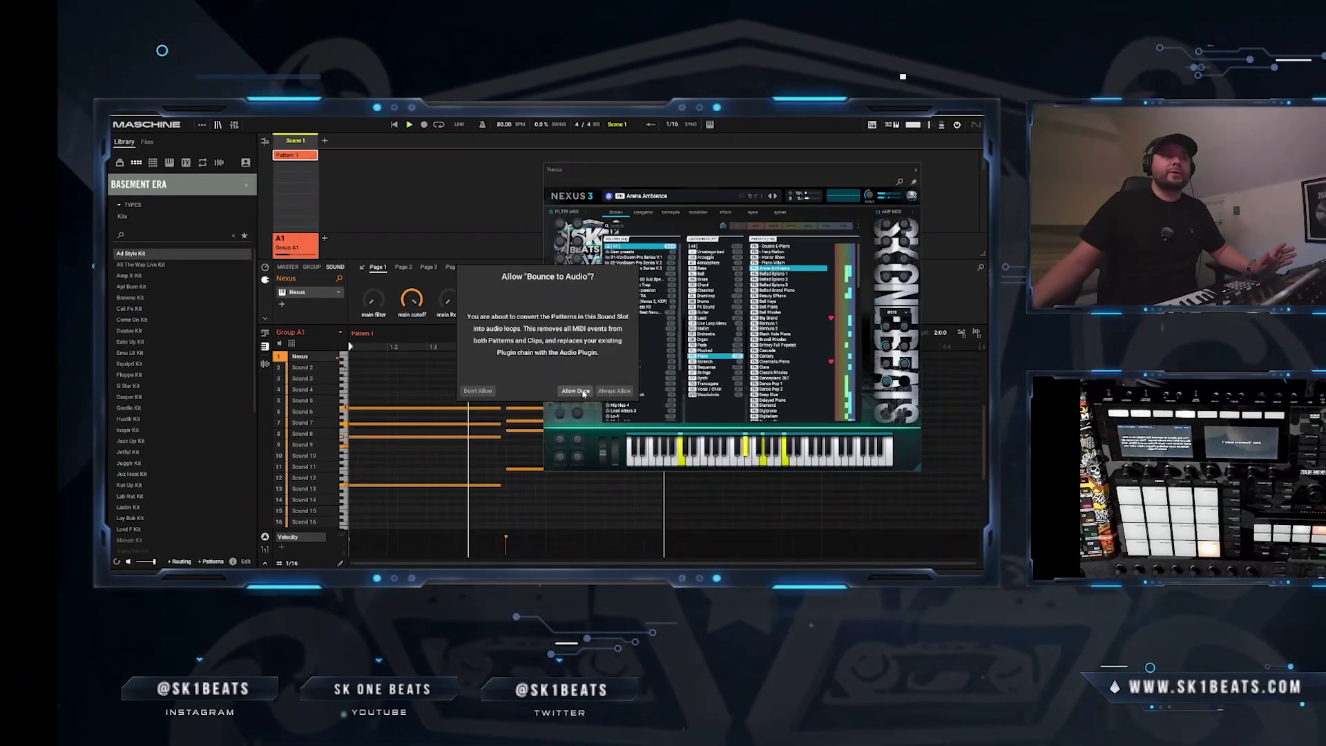
click(711, 421)
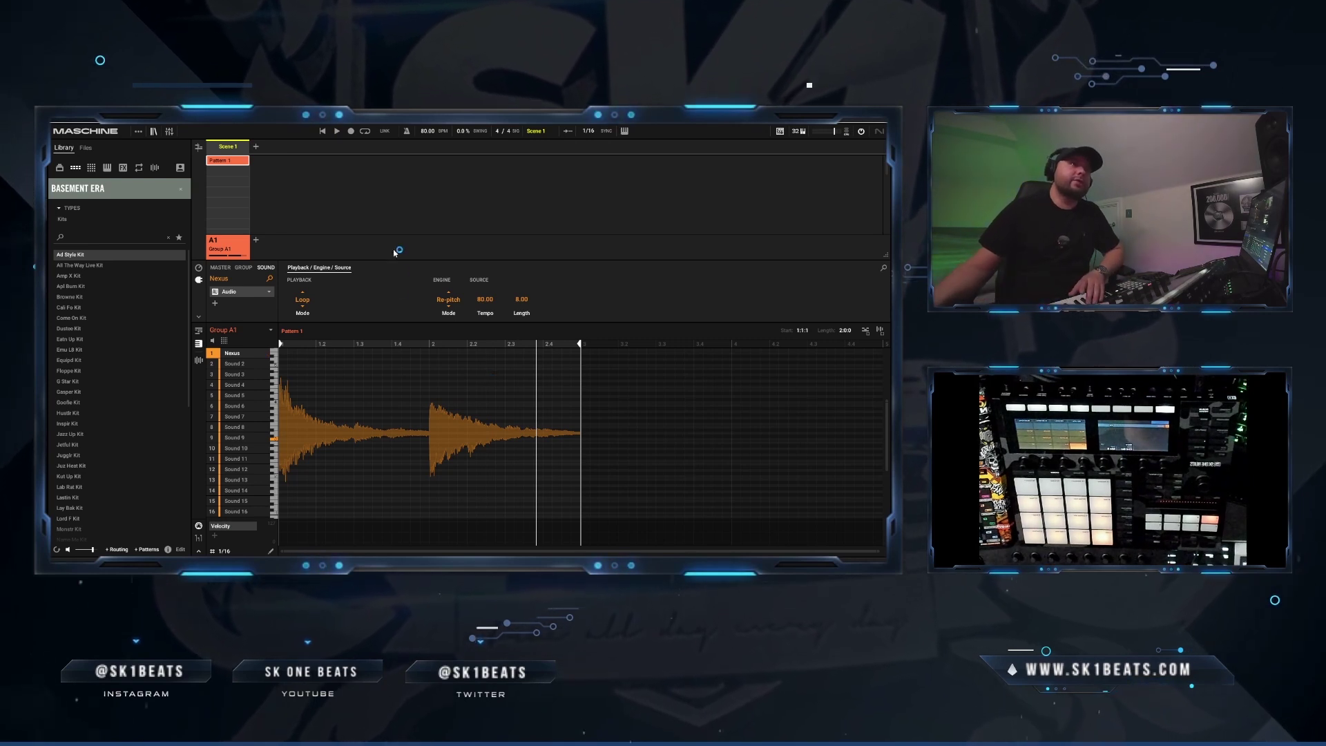
Add group B1, load Nexus on its Sound 1 and move the plug-in window aside
click(256, 241)
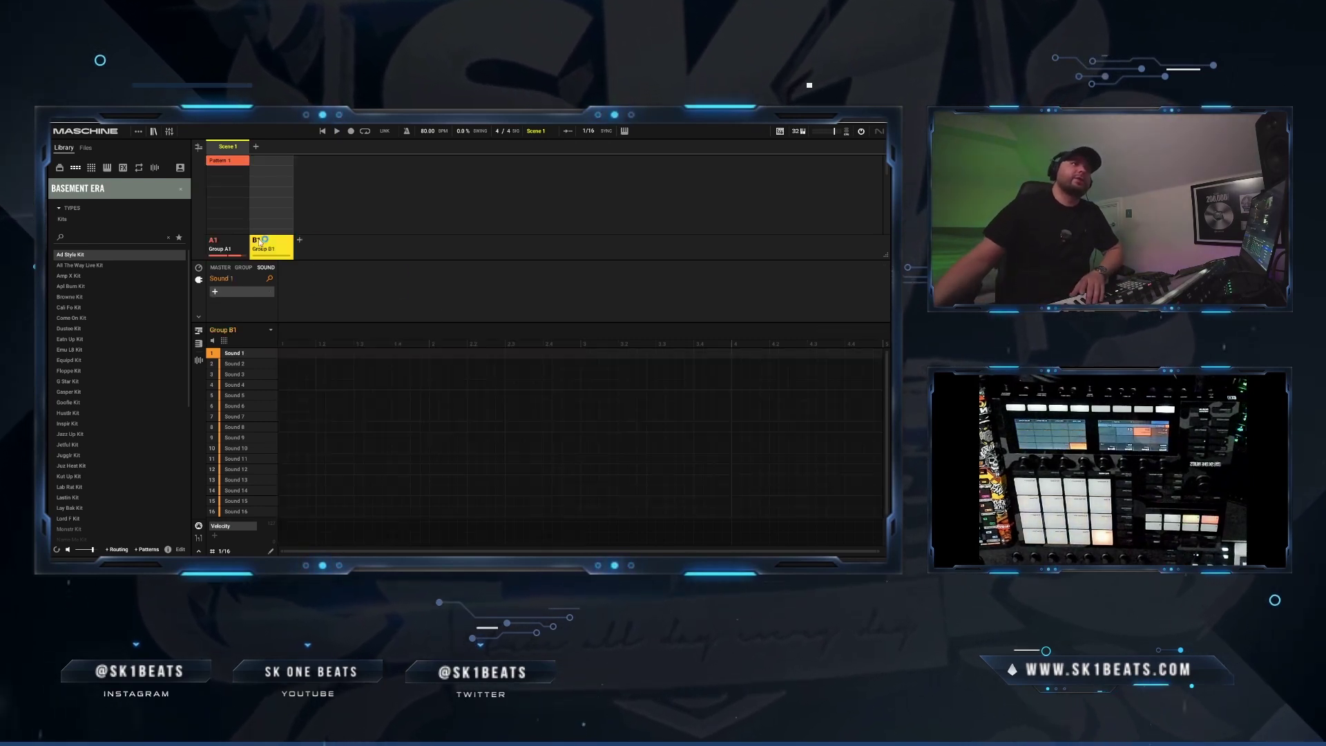
click(219, 289)
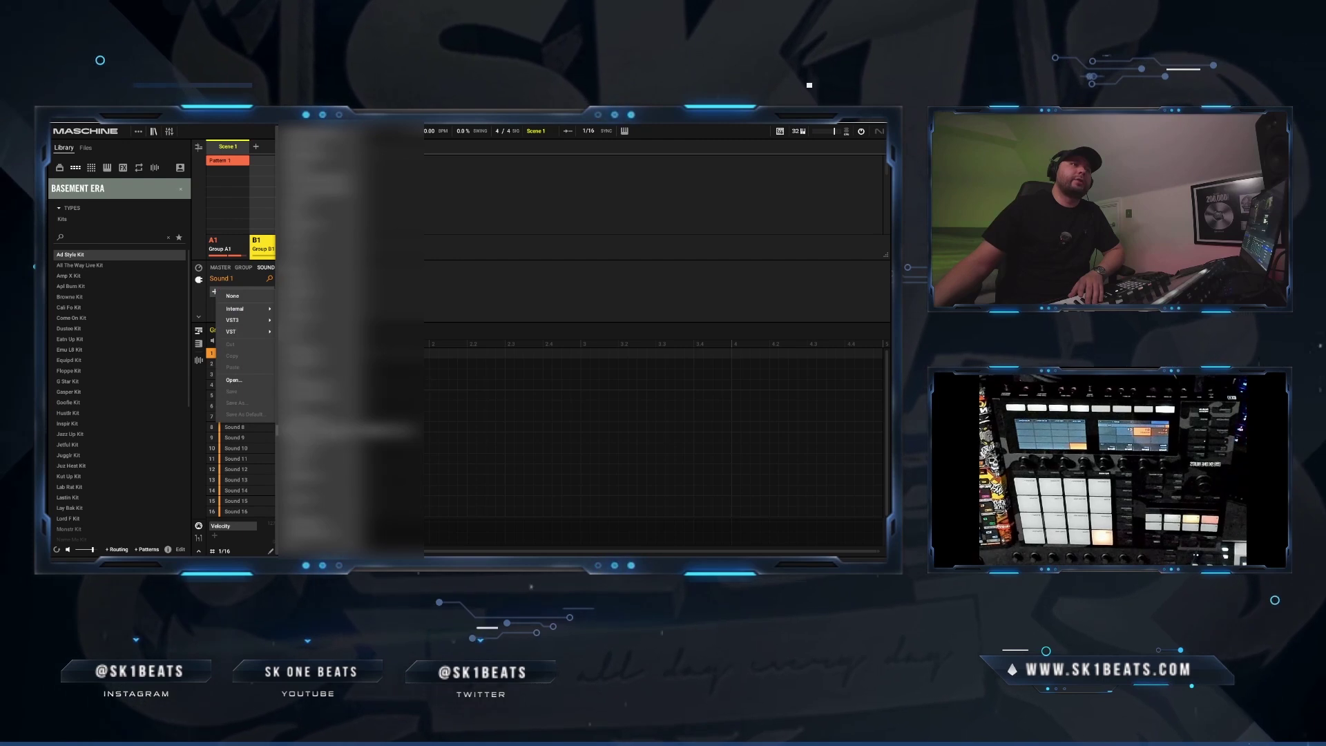
click(440, 323)
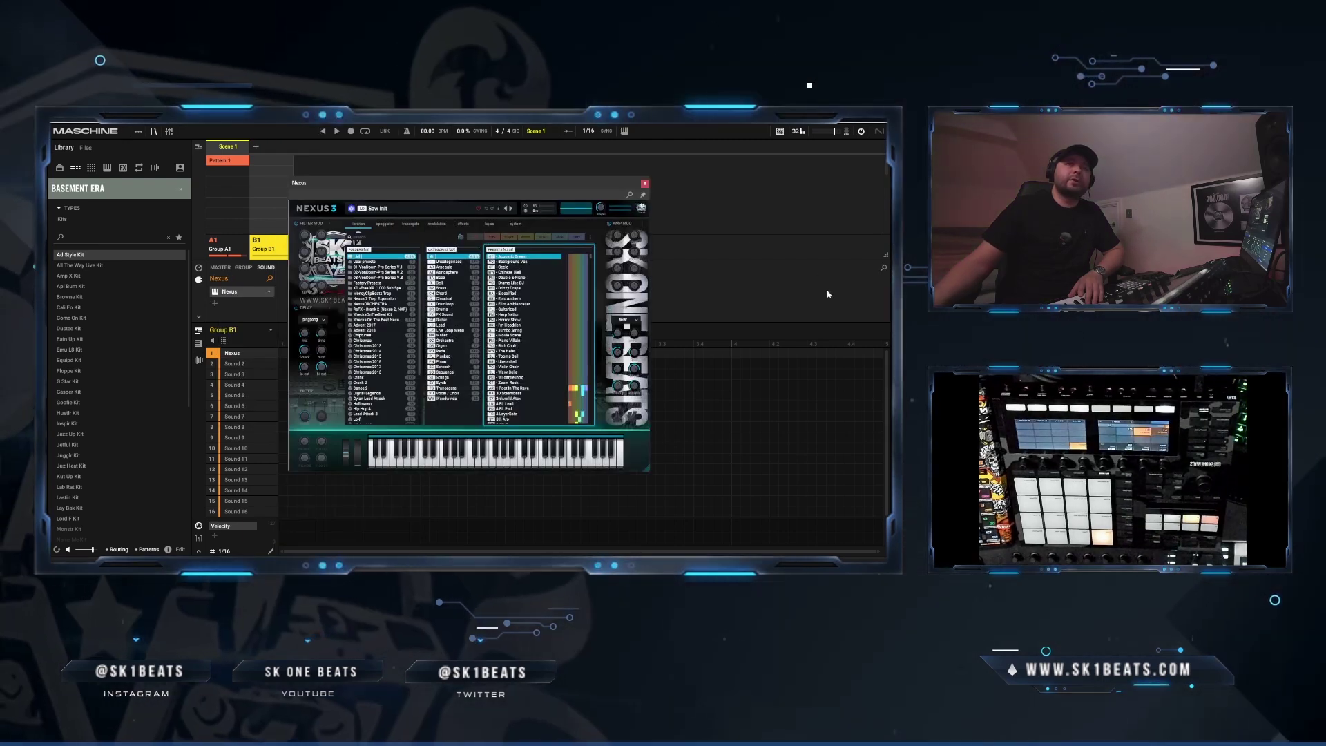
drag(507, 191, 655, 184)
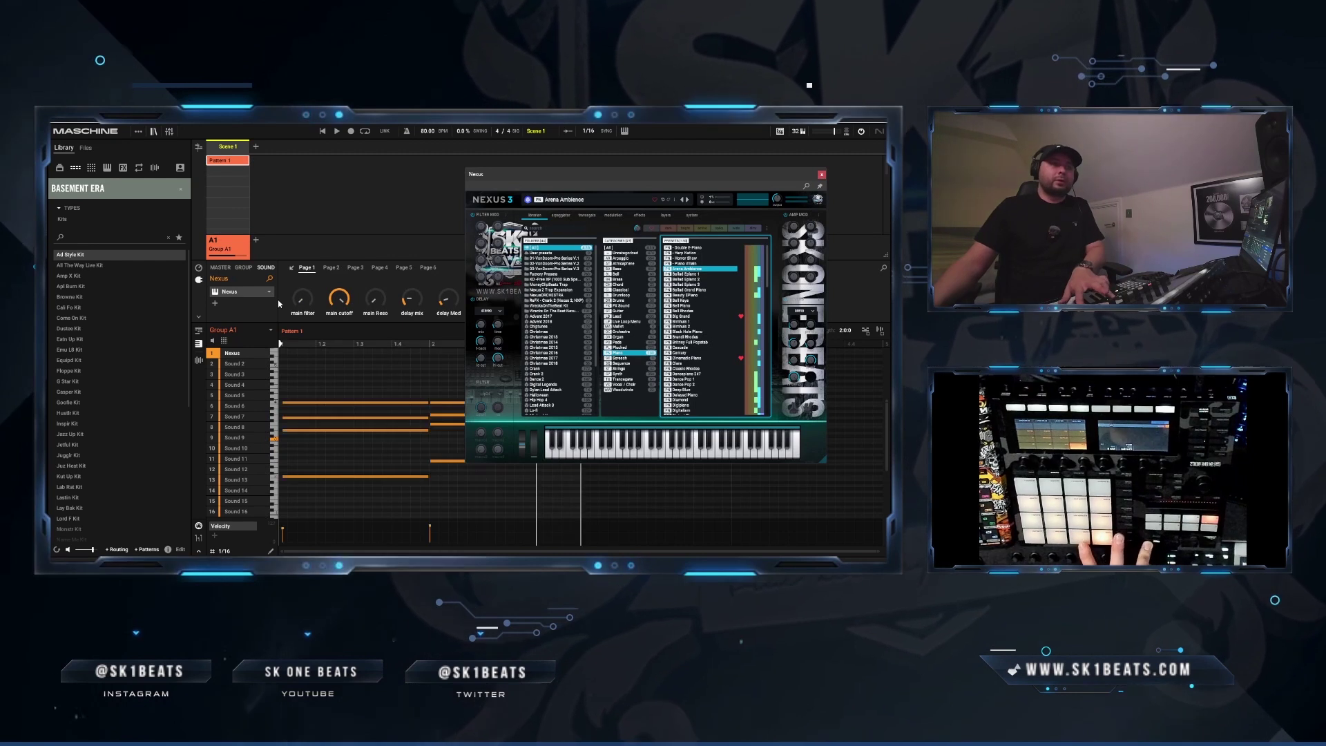
Move the Nexus window aside and place Pattern 1's rendered audio on Sound 2 of group A1
drag(562, 172, 527, 162)
drag(880, 330, 245, 368)
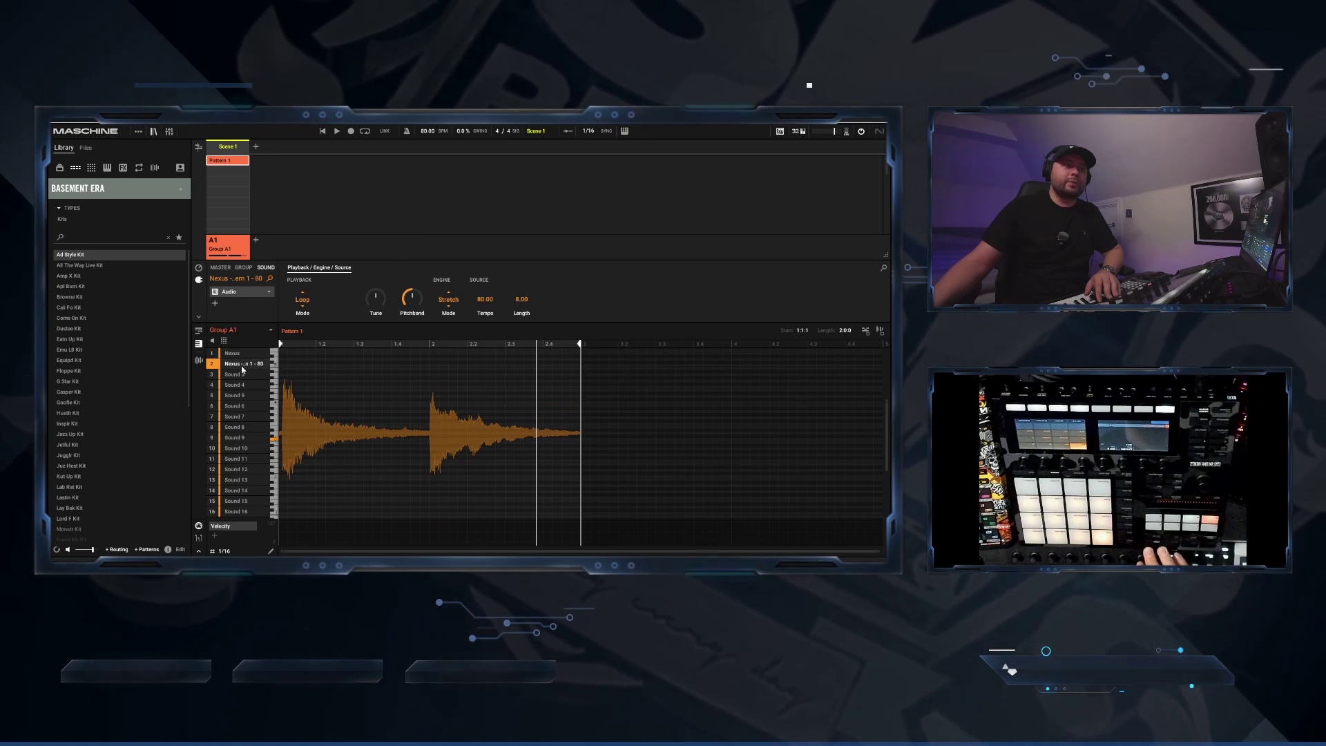
Compare the Nexus chord notes on Sound 1 with the rendered audio on Sound 2, moving the plug-in window aside
click(243, 352)
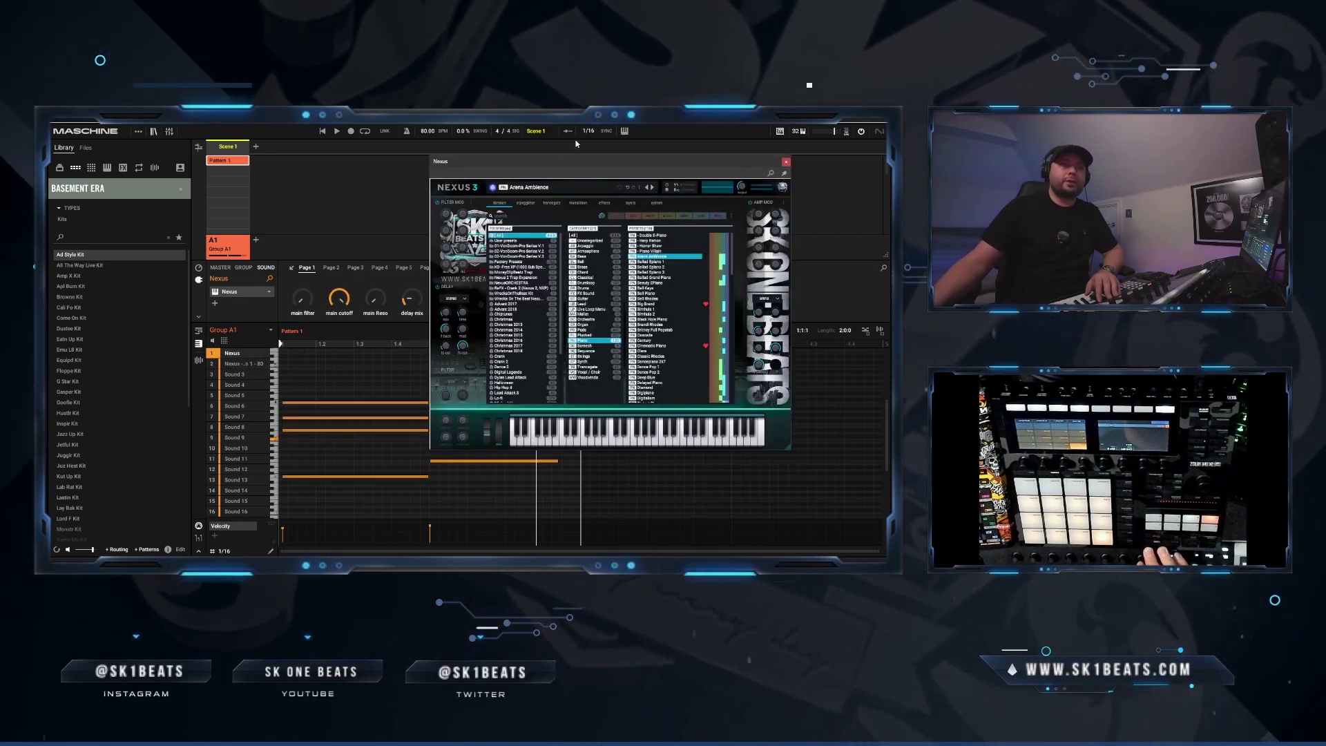
drag(571, 163, 661, 160)
click(243, 364)
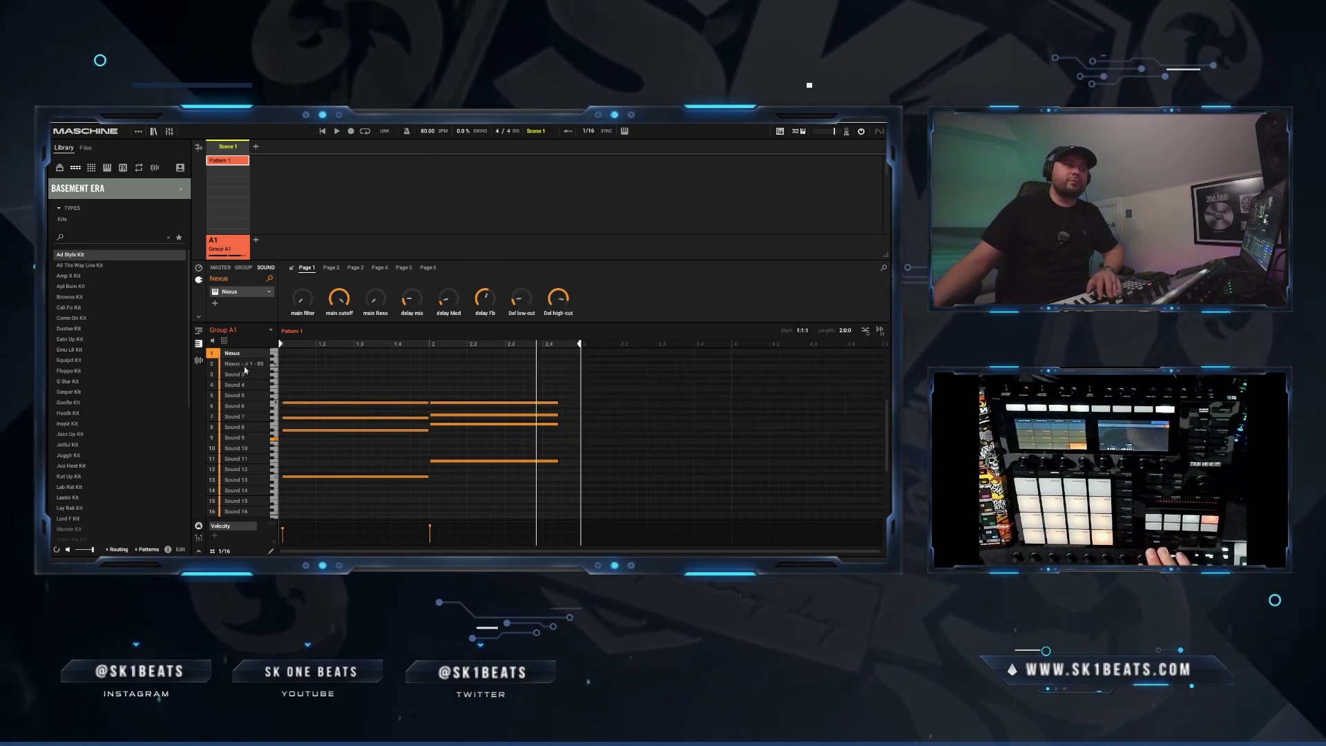
click(228, 354)
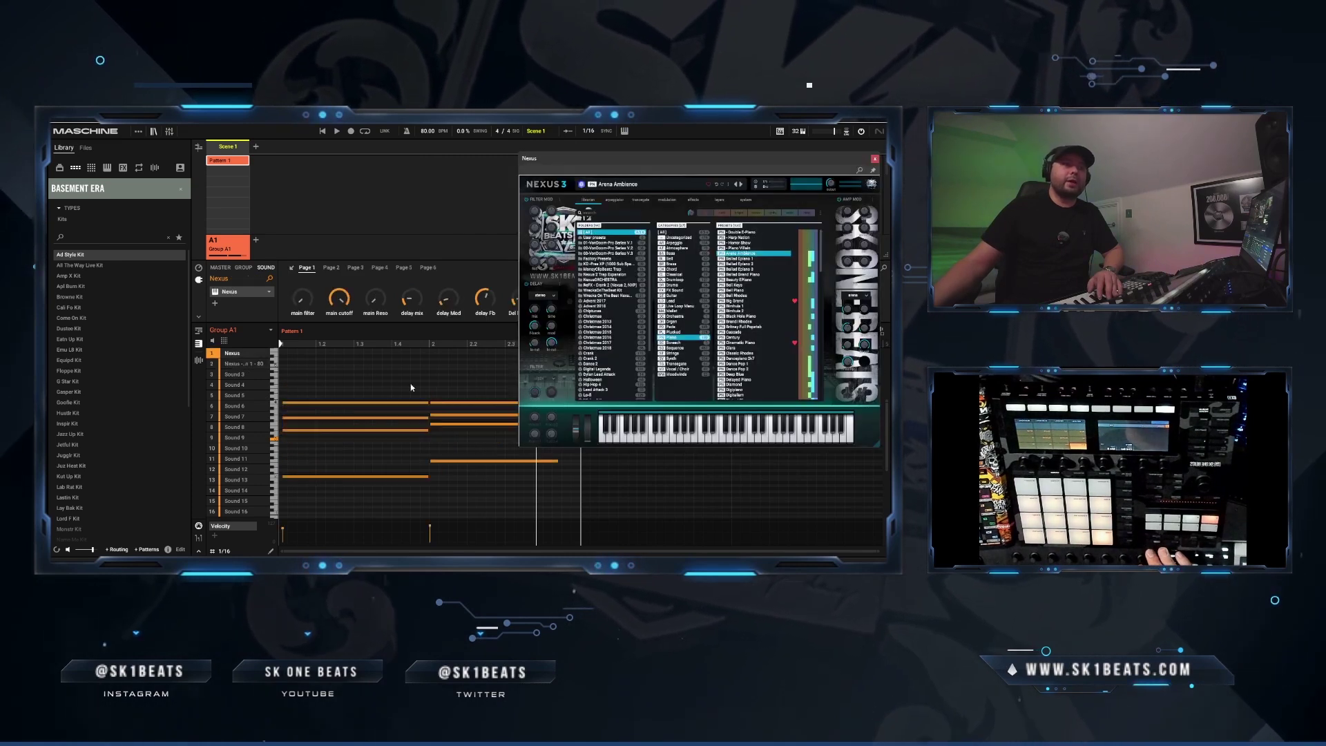
Bypass the Nexus plug-in, mute Sound 1 and view the rendered audio on Sound 2
click(214, 295)
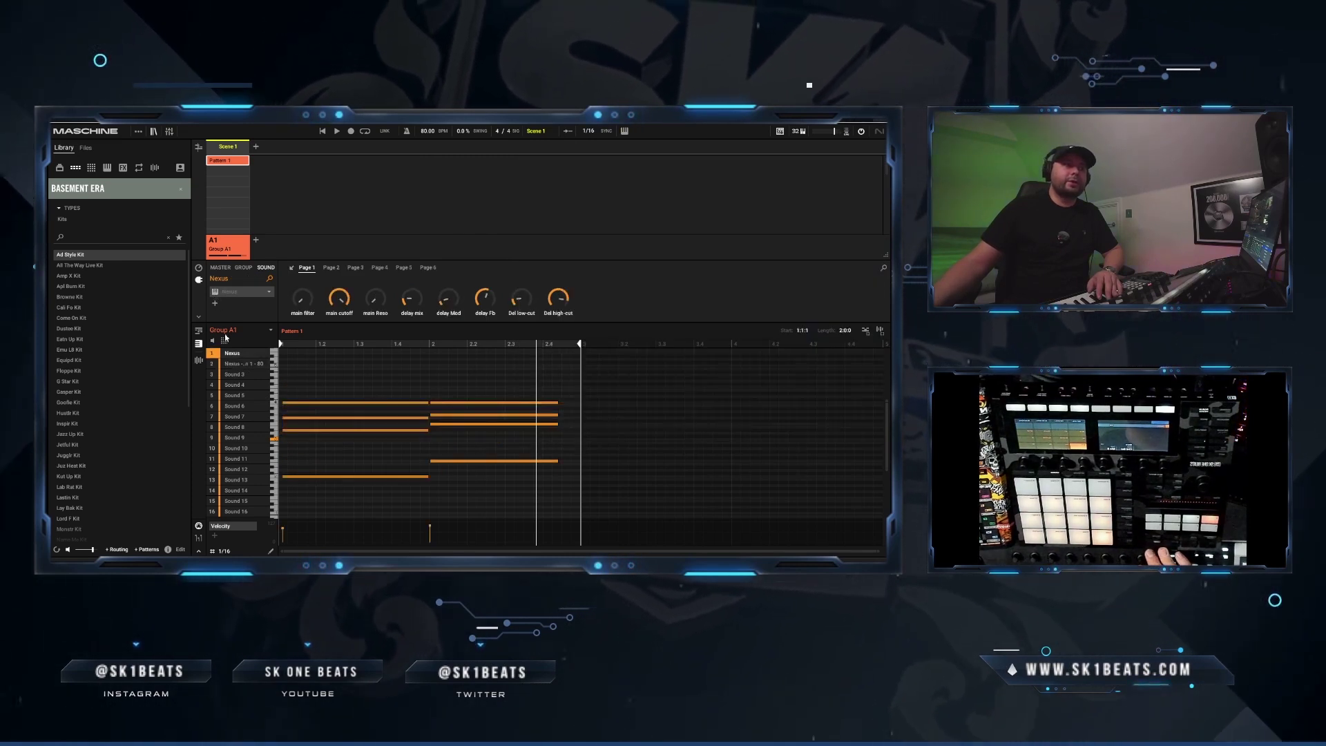
click(213, 356)
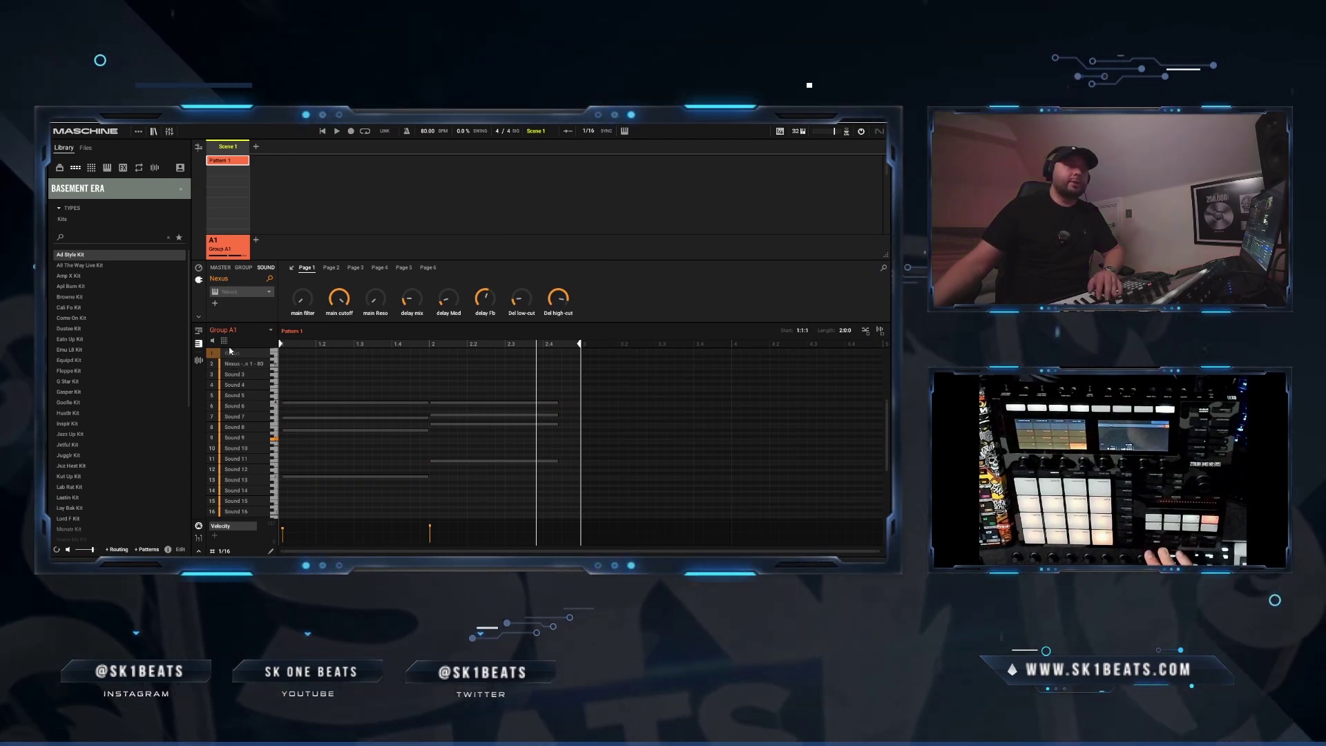
click(242, 363)
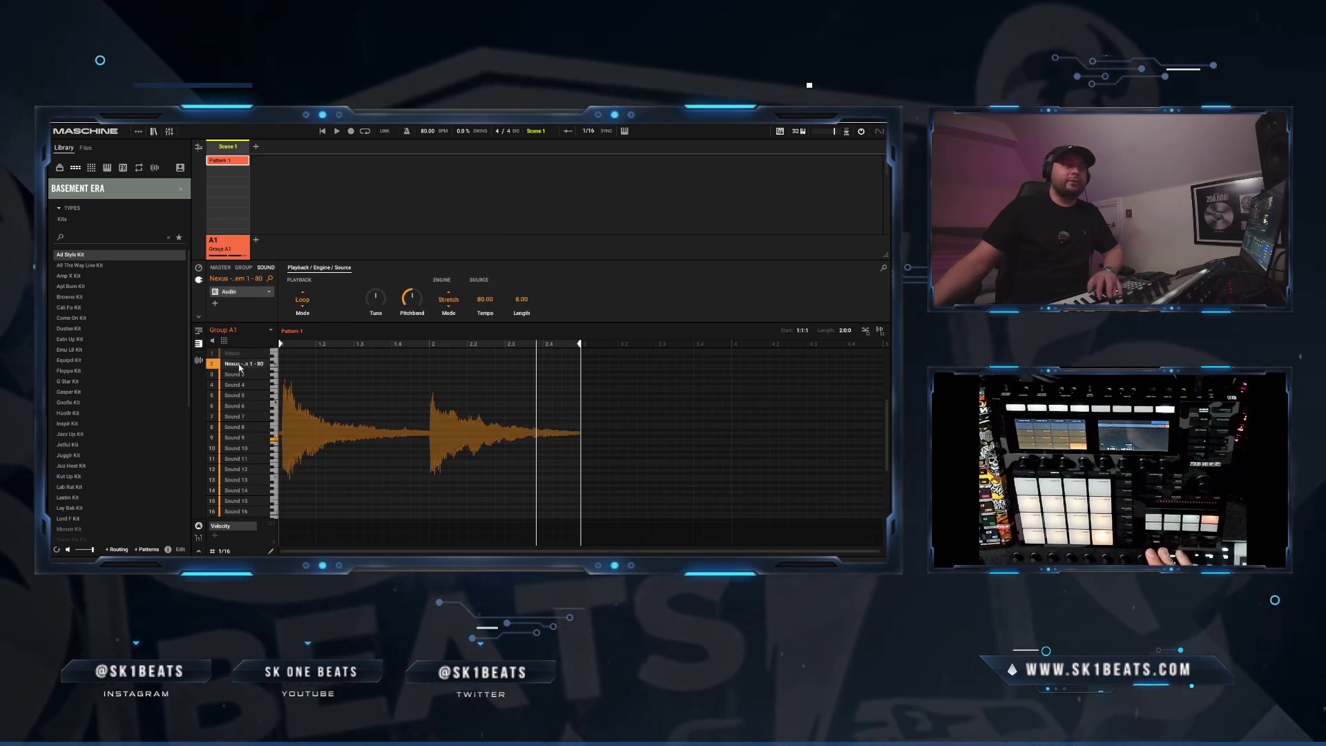
click(237, 354)
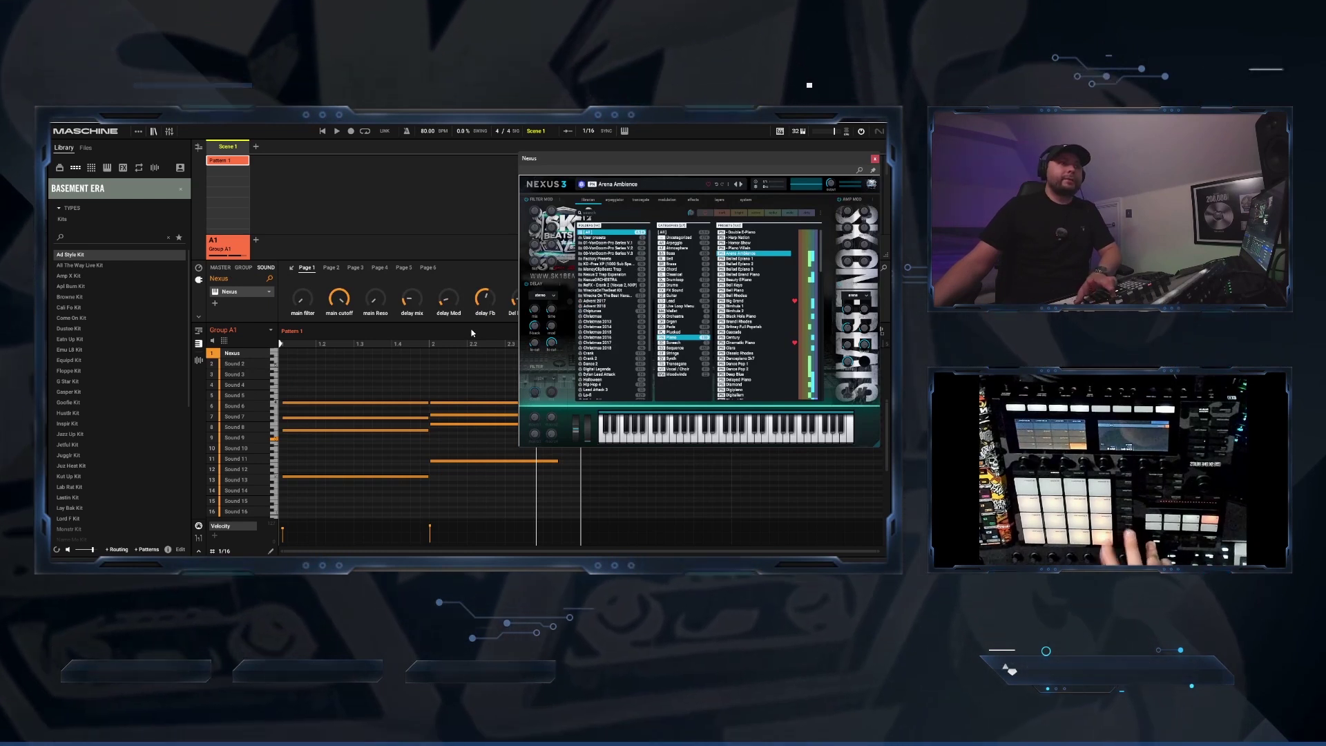
Undo the audio placement on Sound 2 and restore Pattern 1 with its Nexus chord notes
key(ctrl+z)
key(ctrl+z)
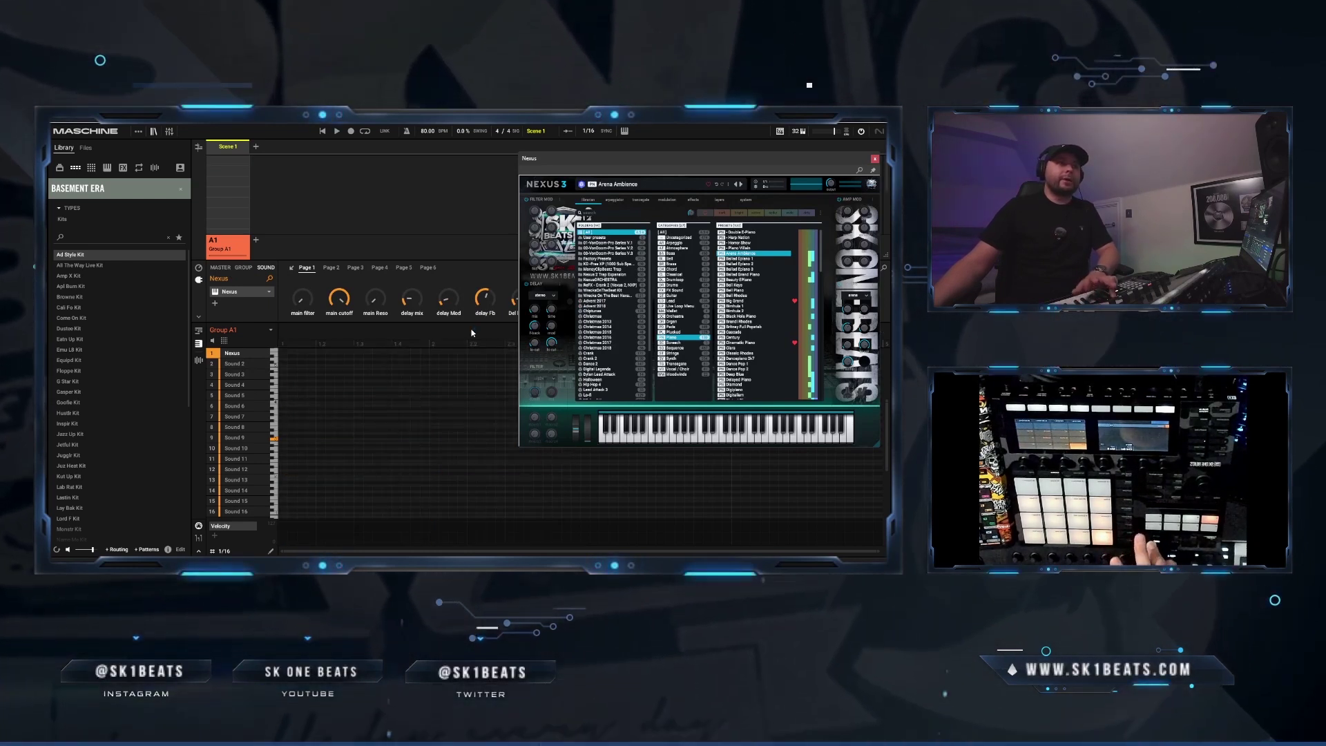
double_click(356, 358)
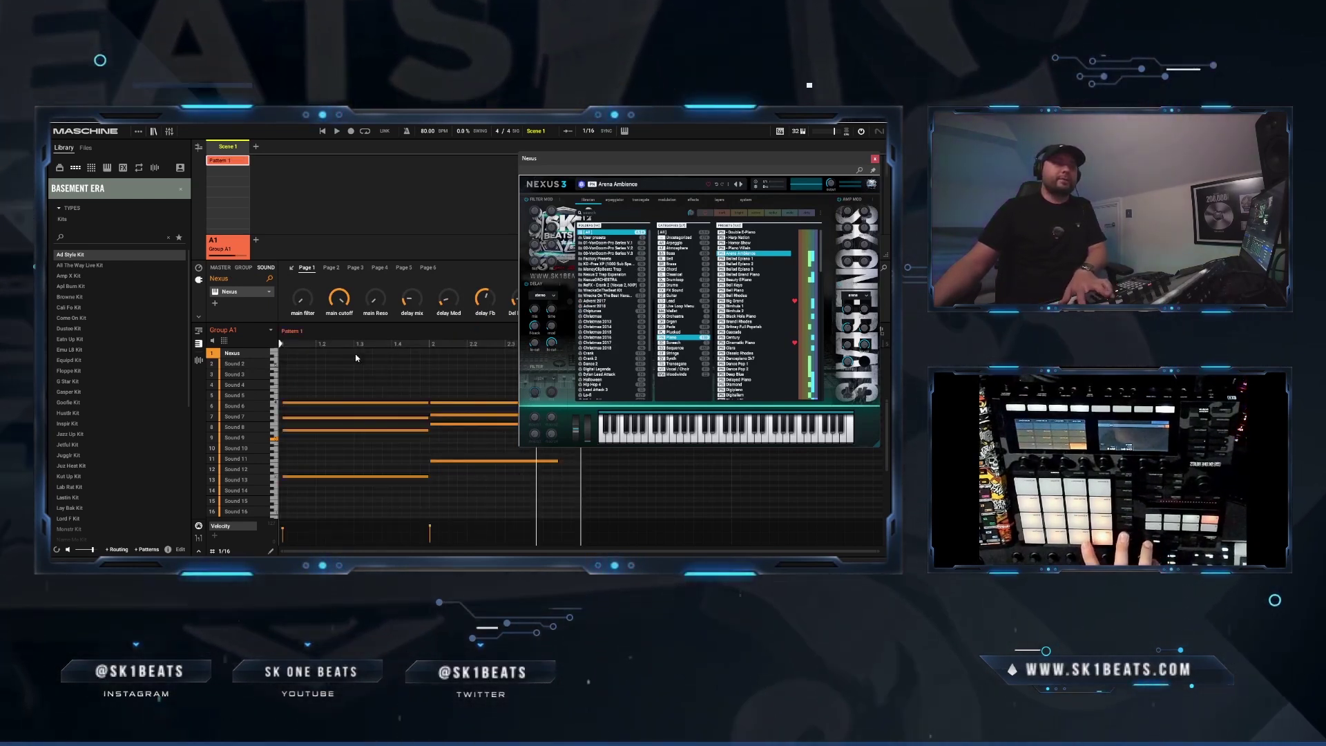
Bounce Sound 1's Nexus pattern to audio in place, allowing the conversion once
right_click(244, 356)
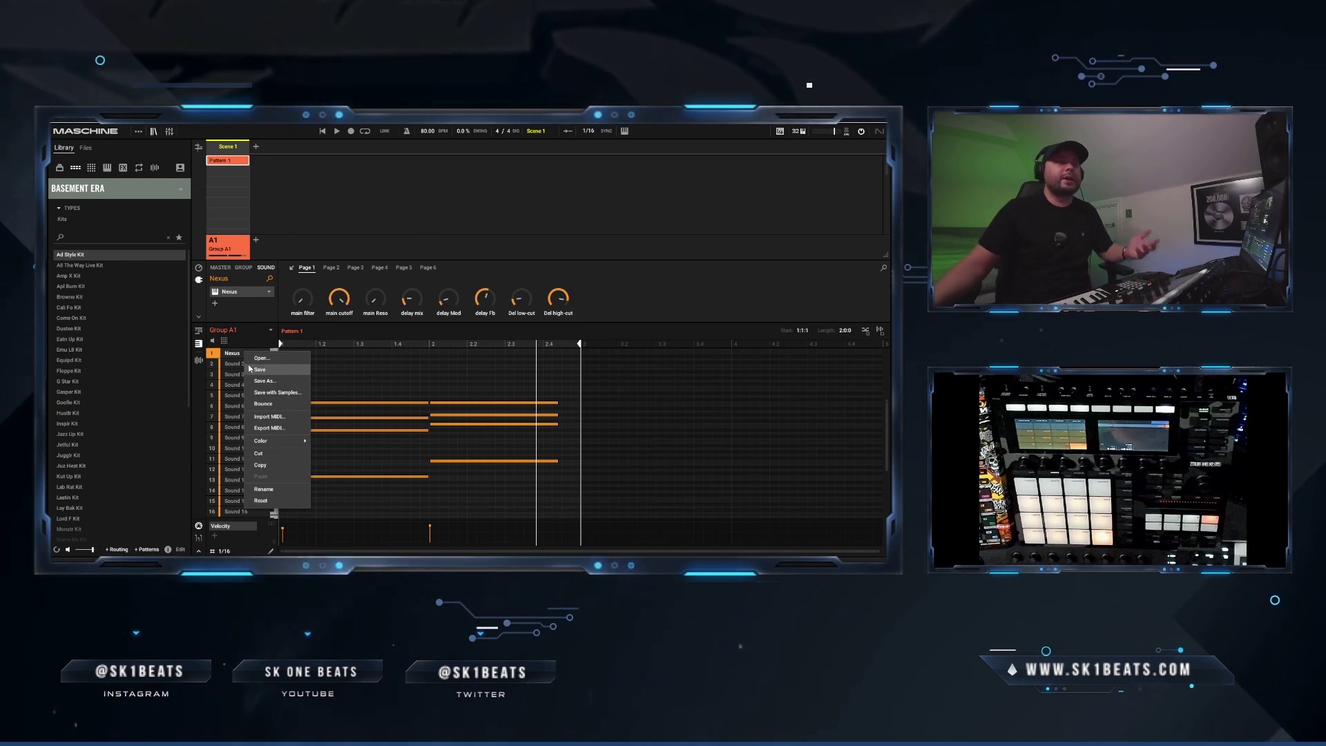
click(263, 404)
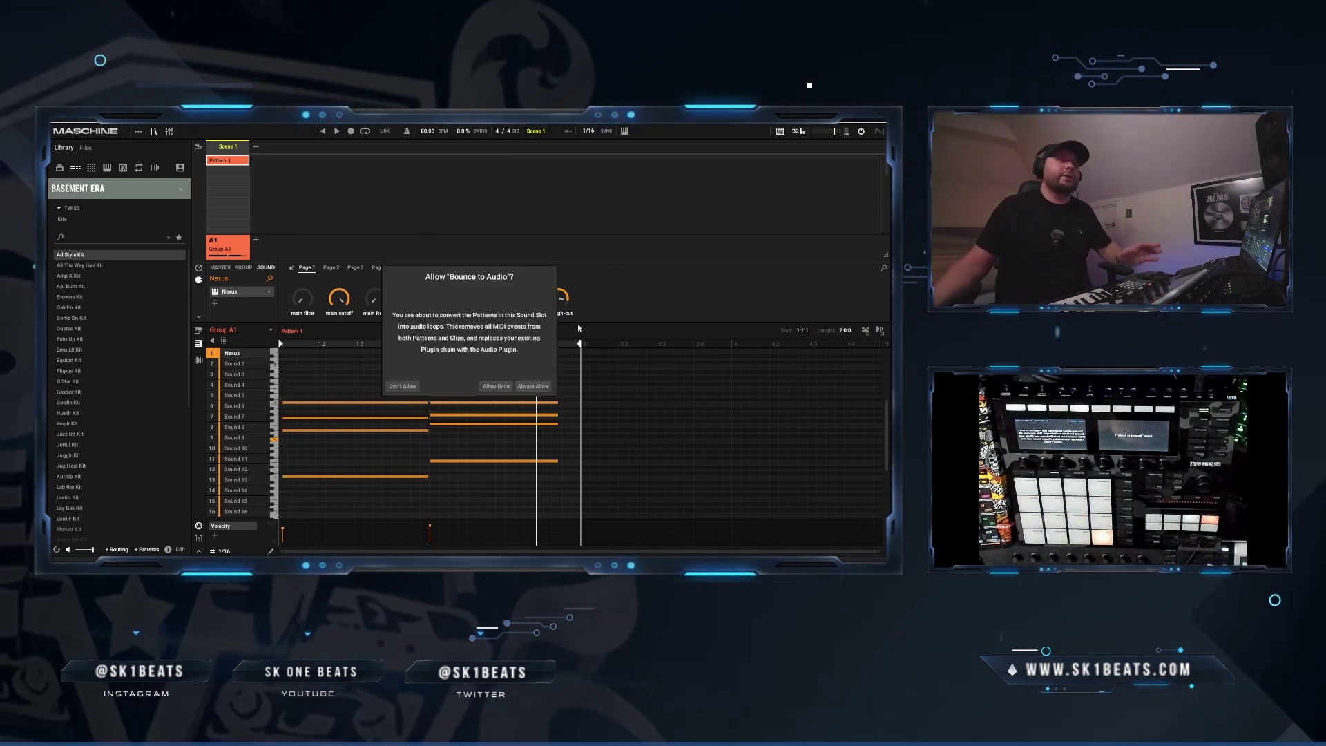
click(496, 386)
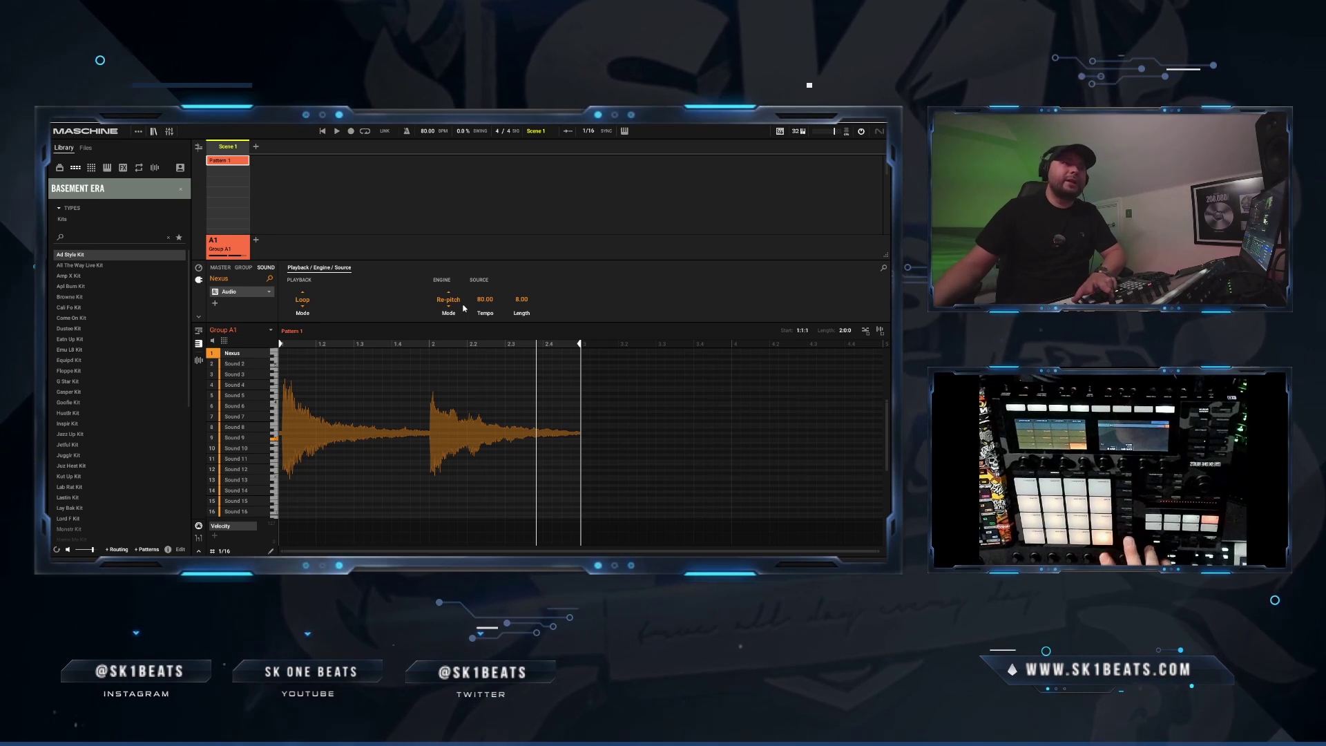
Undo the bounce and delete group A1 with its Nexus sound
key(ctrl+z)
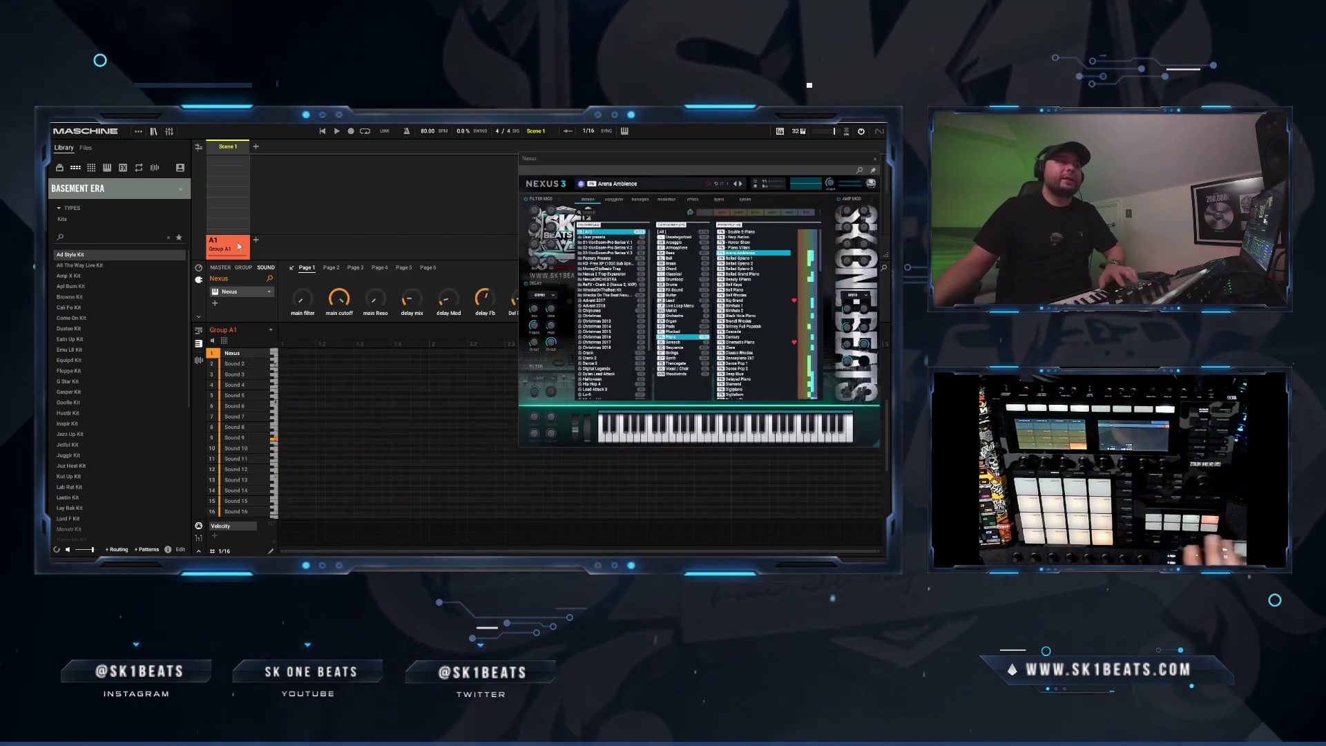
right_click(239, 246)
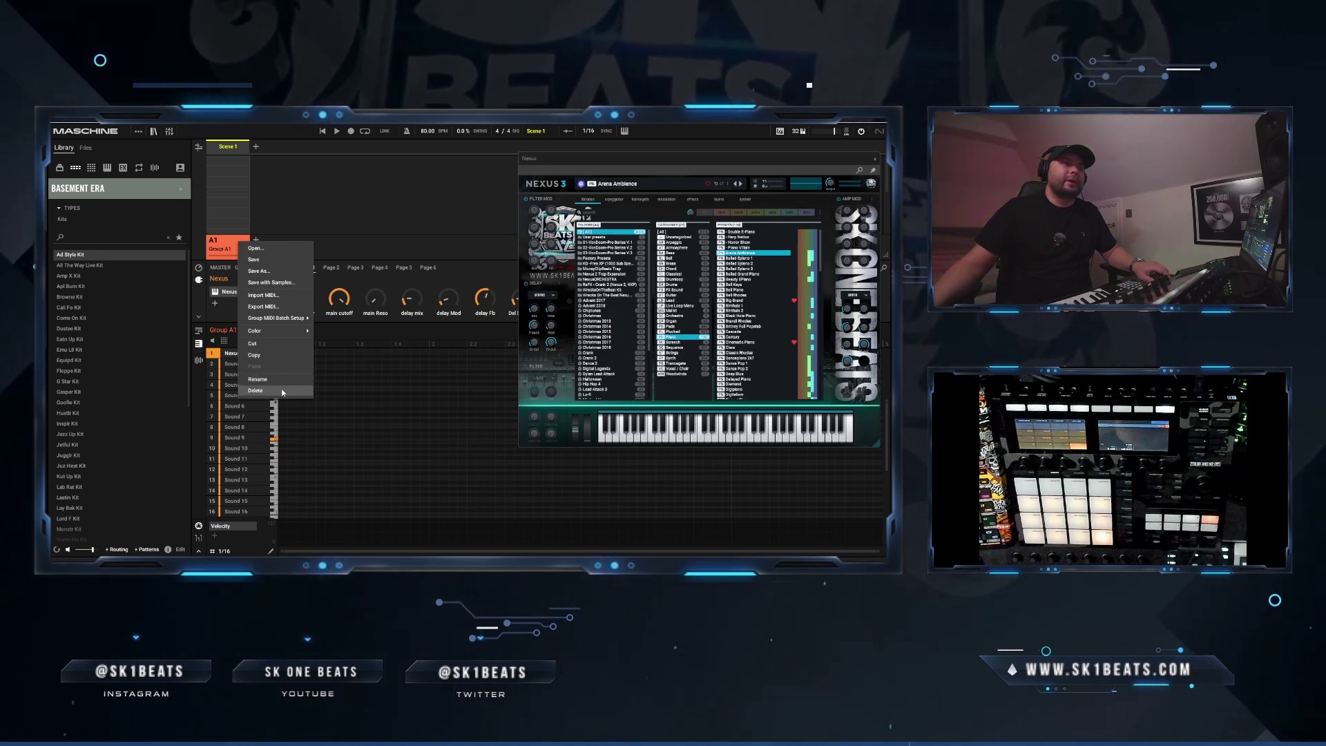
click(281, 390)
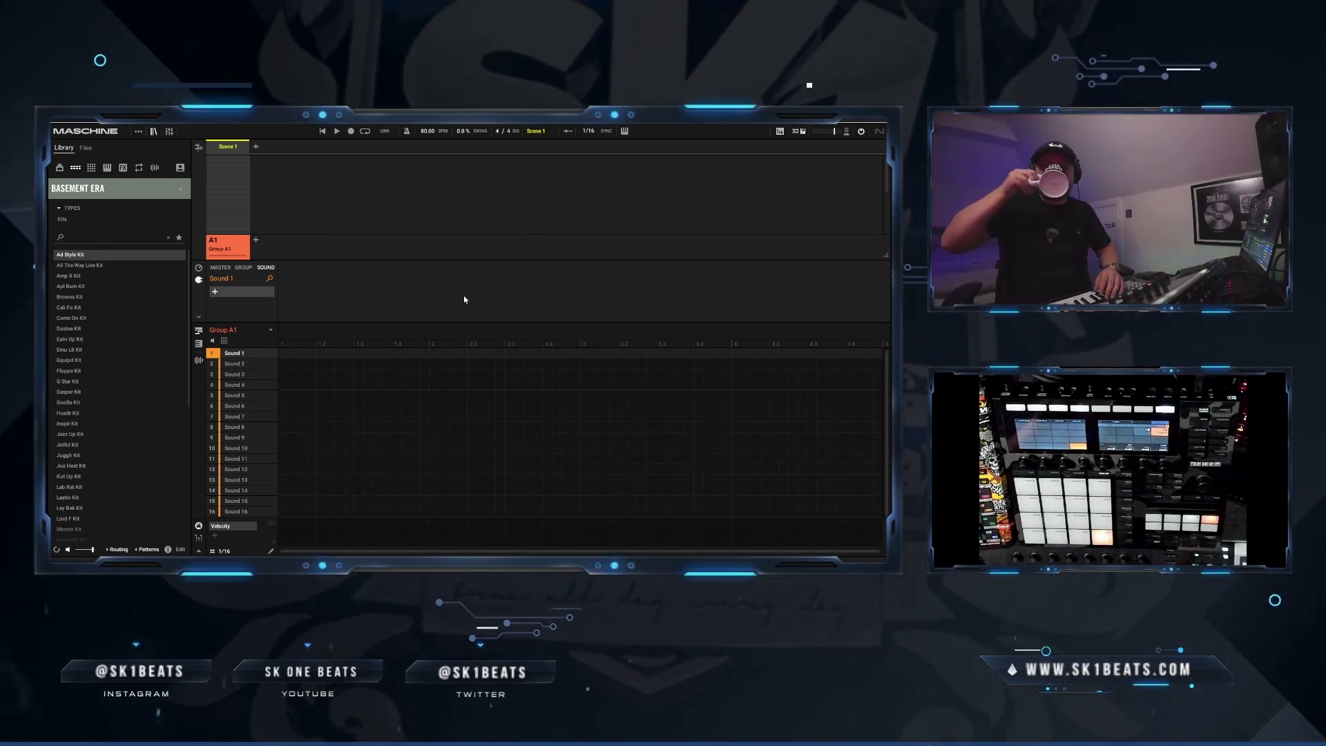
Add group B1 beside A1 and create a second scene
click(255, 239)
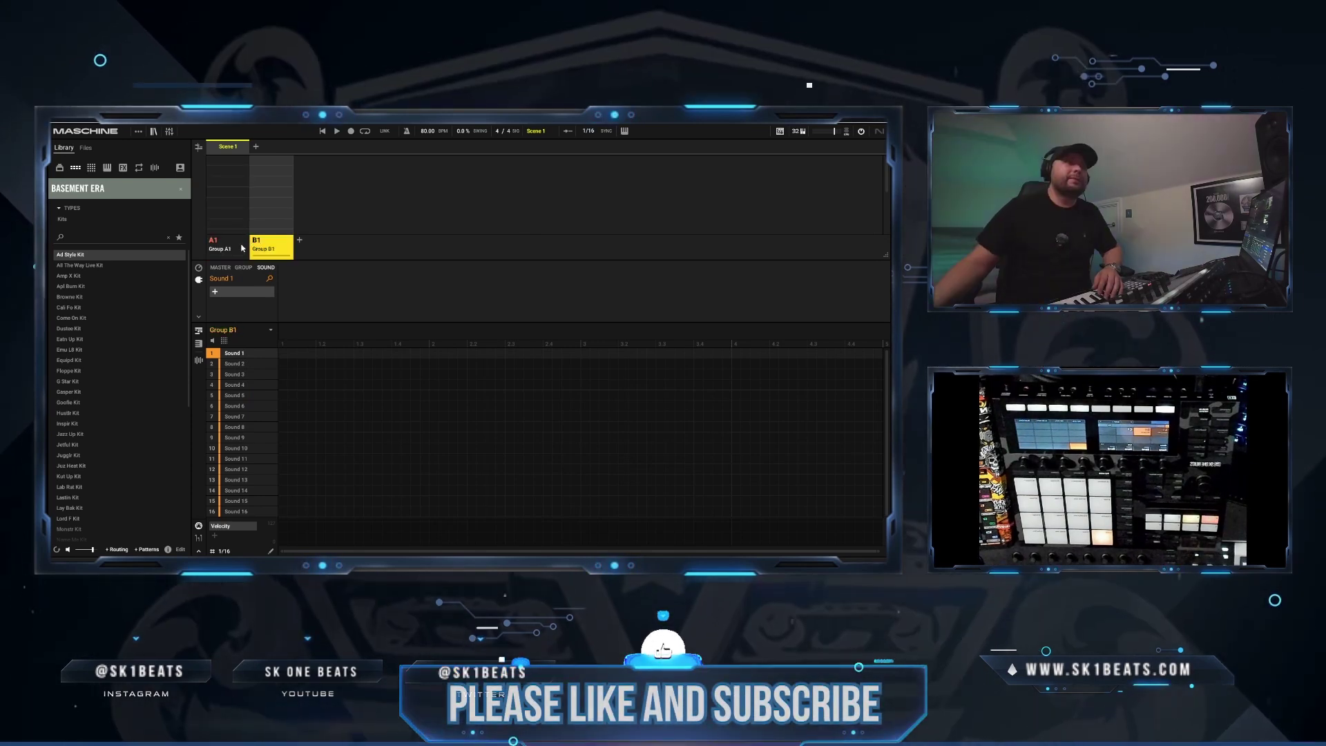
click(243, 248)
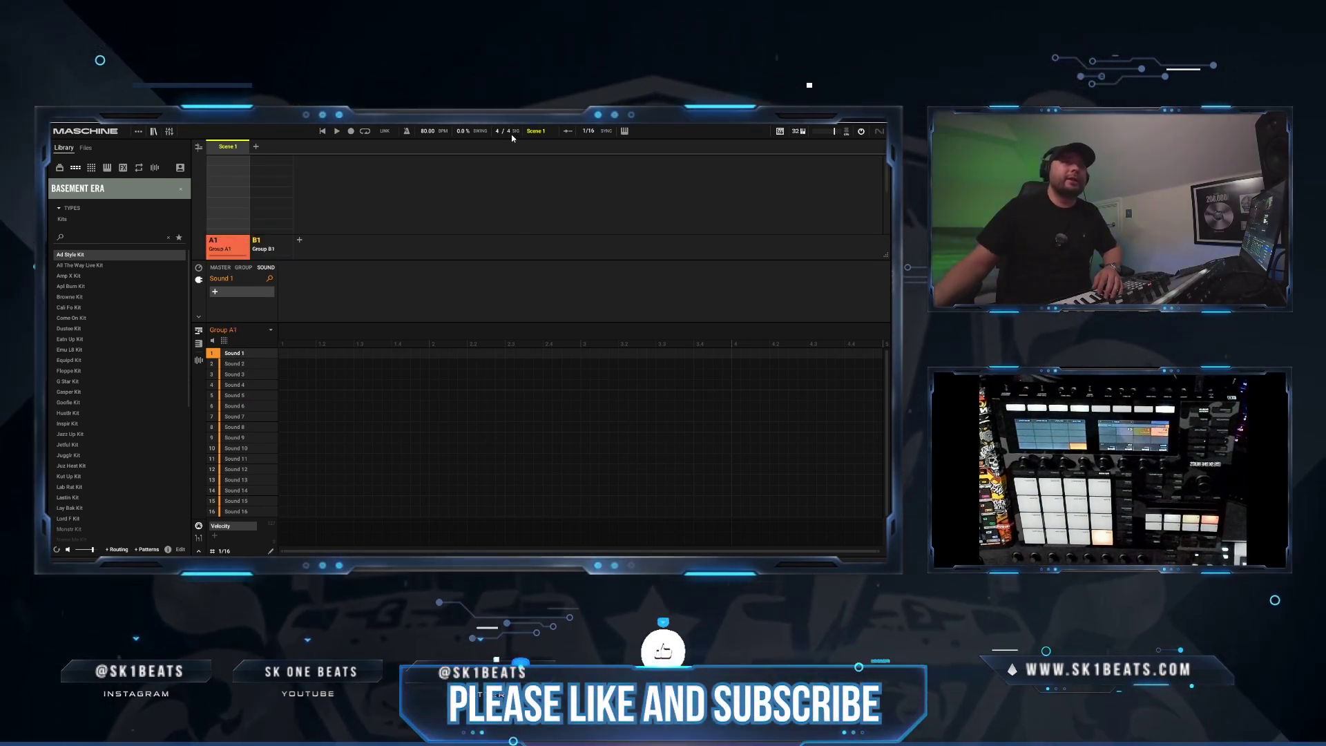
click(275, 200)
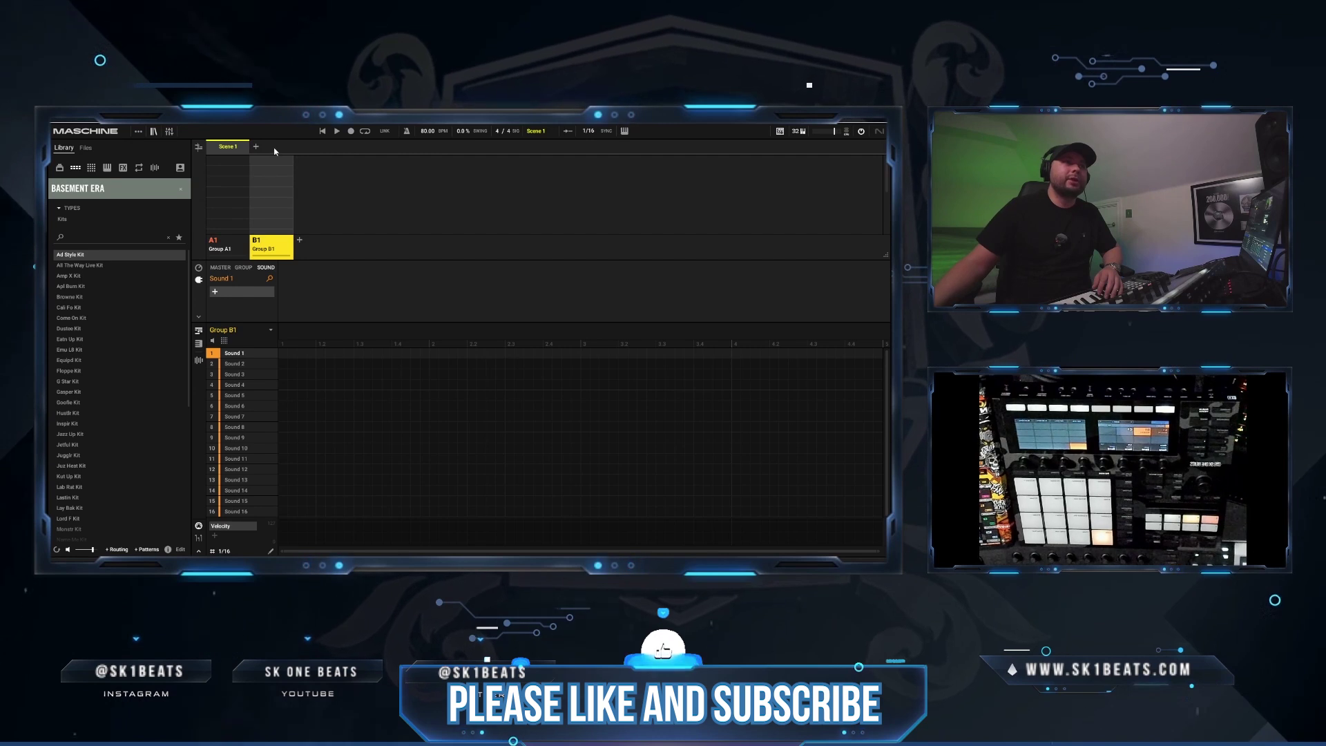
click(255, 146)
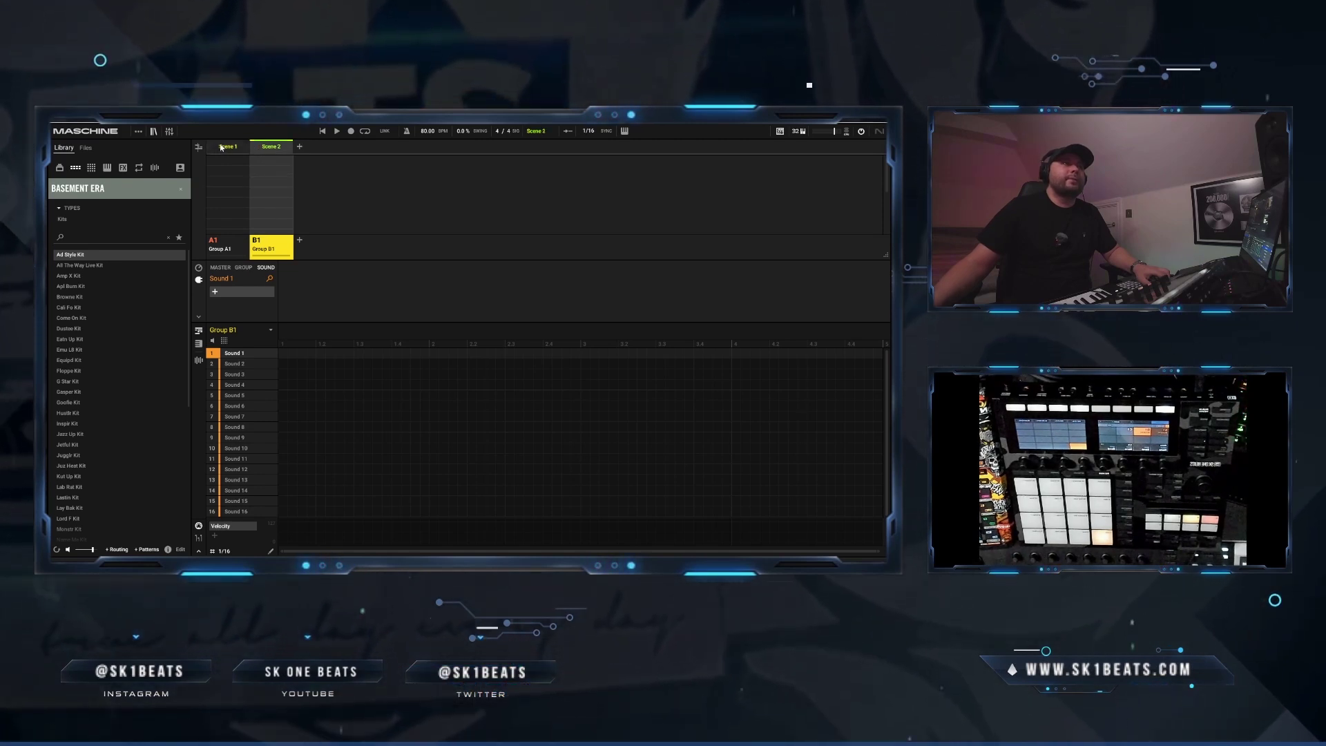
Enable Scene Tempo for Scene 1 and set it to 88 BPM
right_click(222, 147)
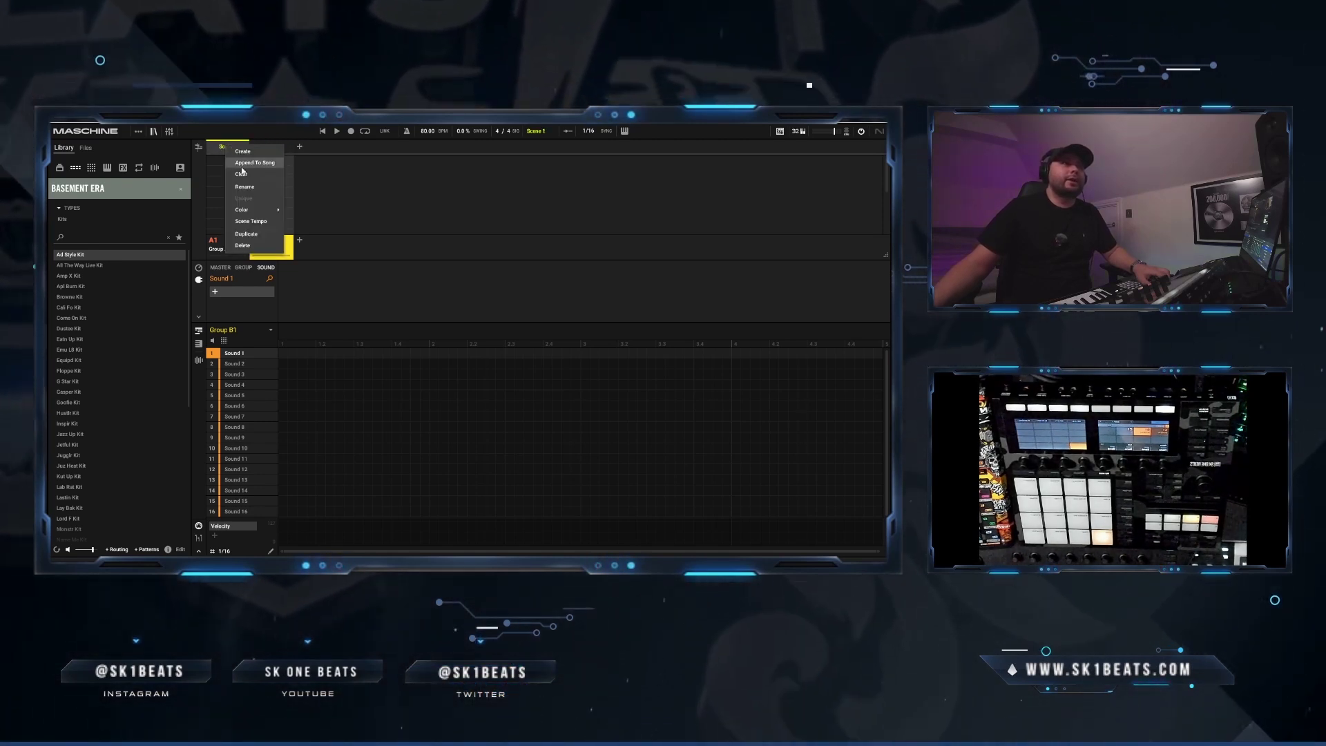
click(264, 221)
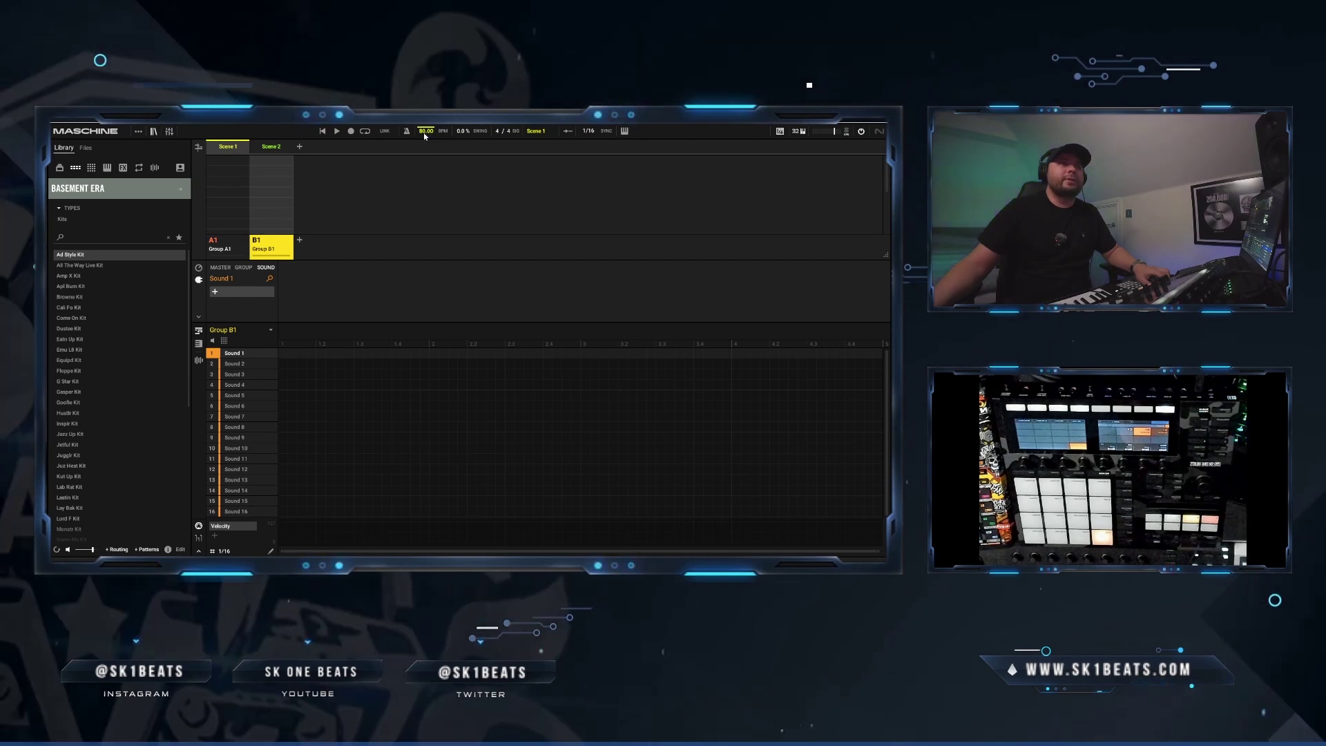
text(88)
key(Return)
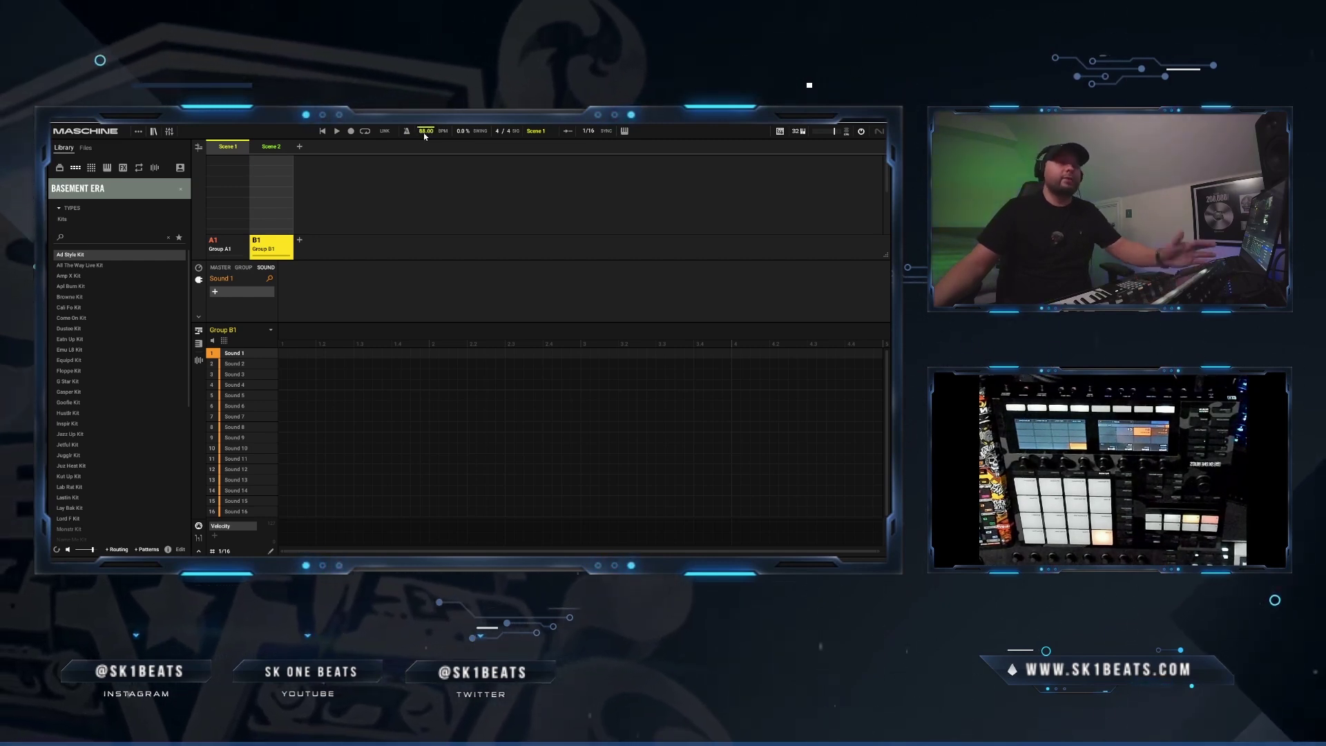
Compare the two scenes' tempos, enable Scene Tempo for Scene 2 and set it to 97 BPM
click(273, 147)
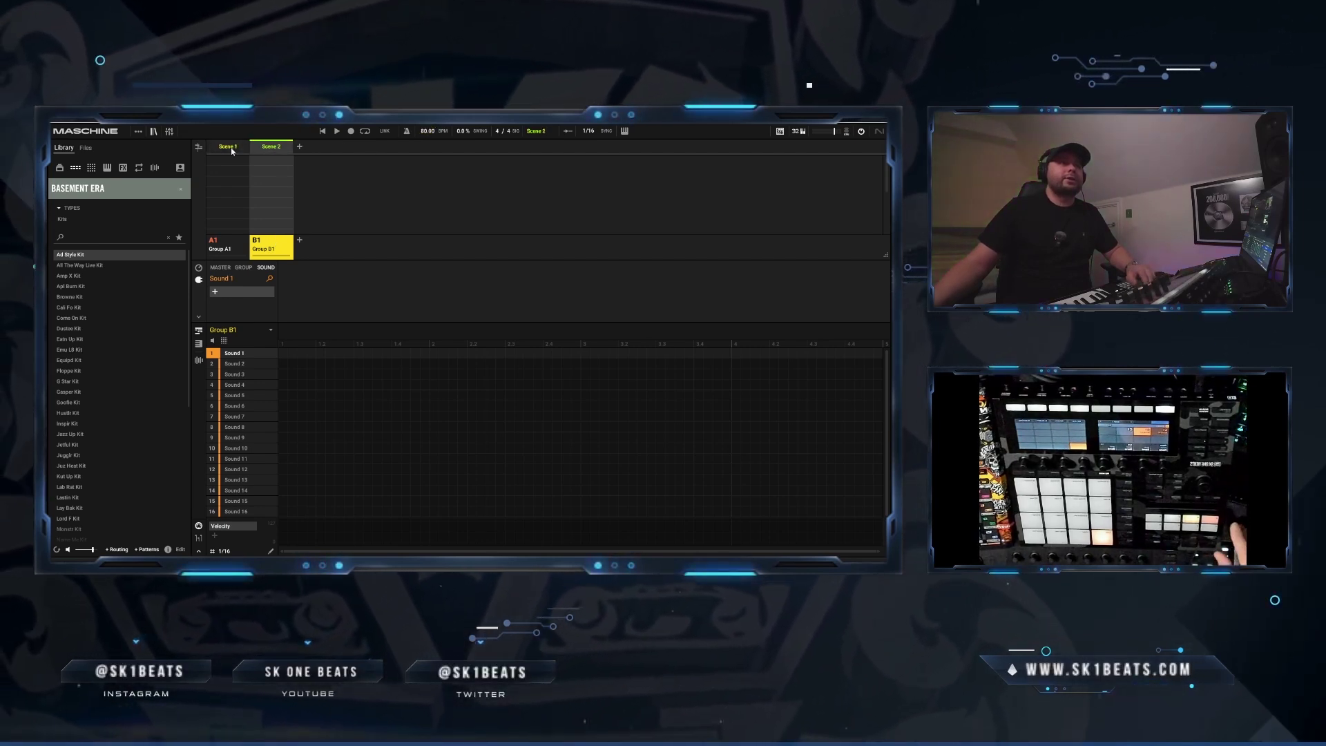
click(238, 149)
click(274, 149)
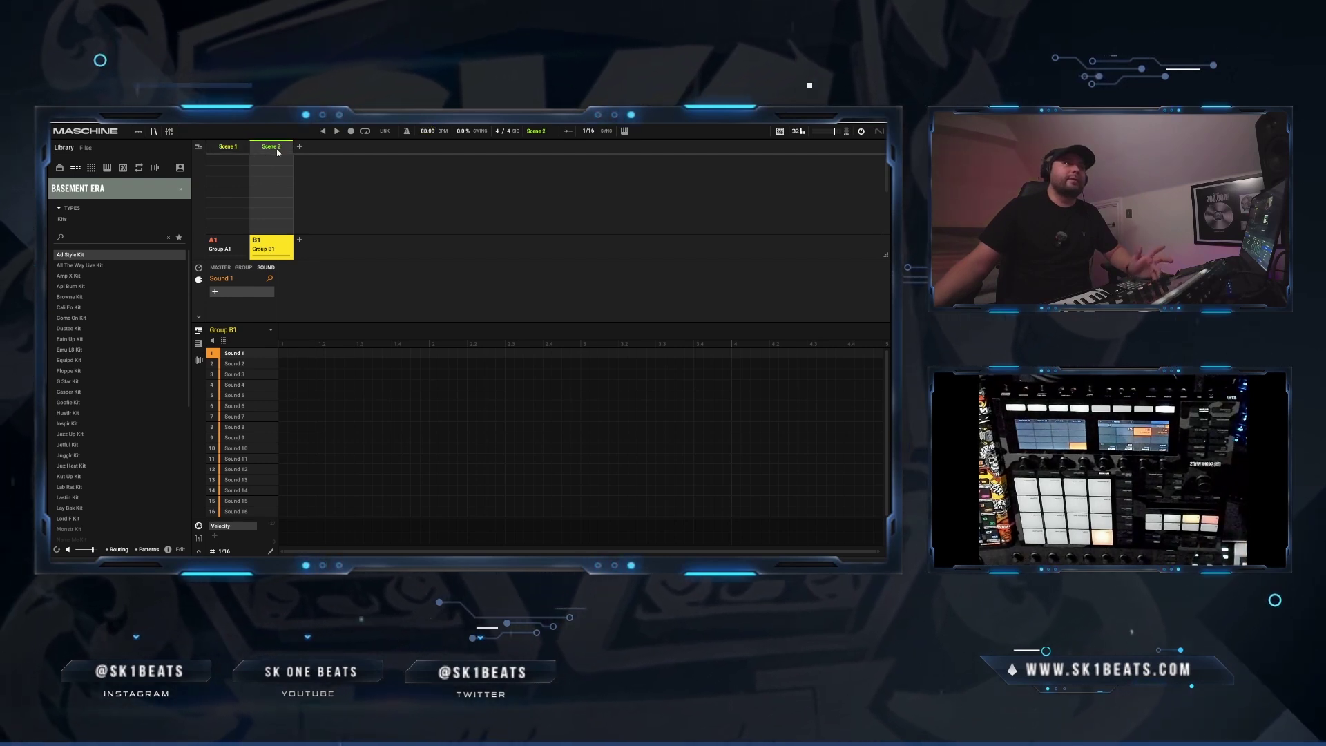
right_click(277, 151)
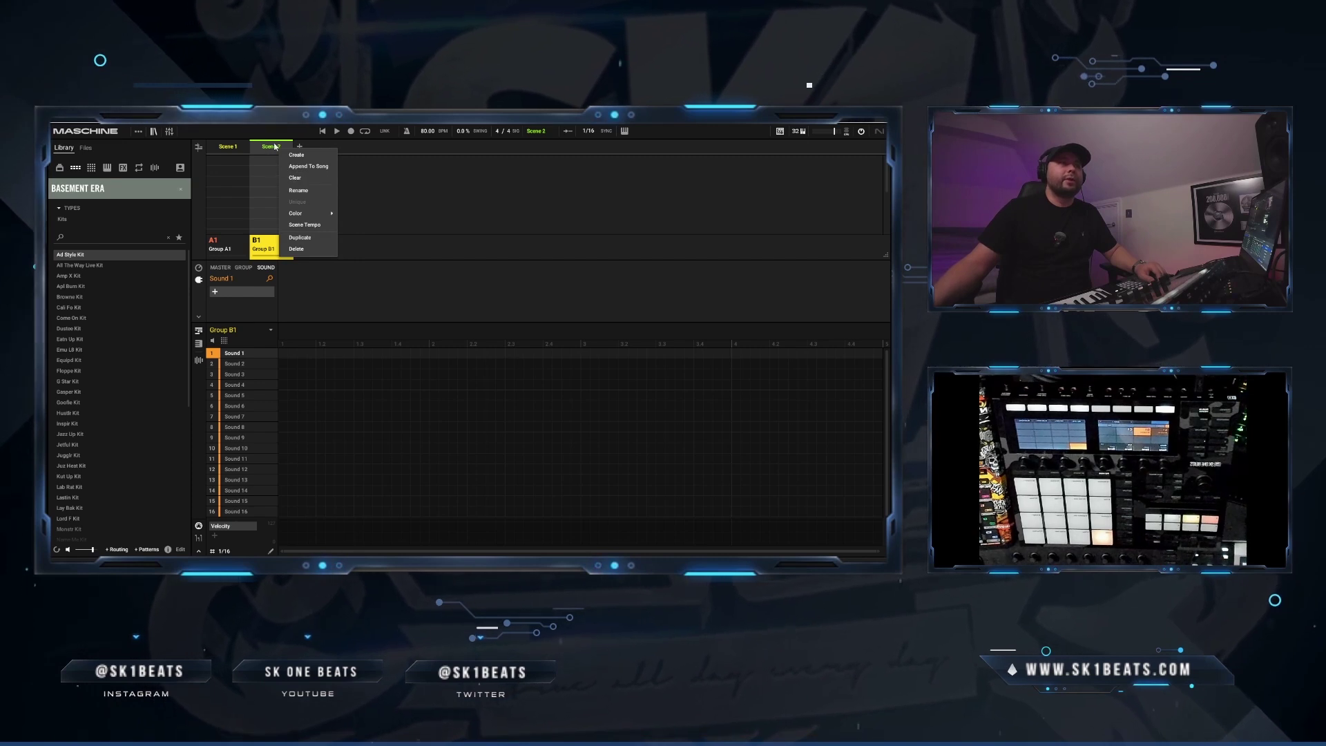
click(324, 226)
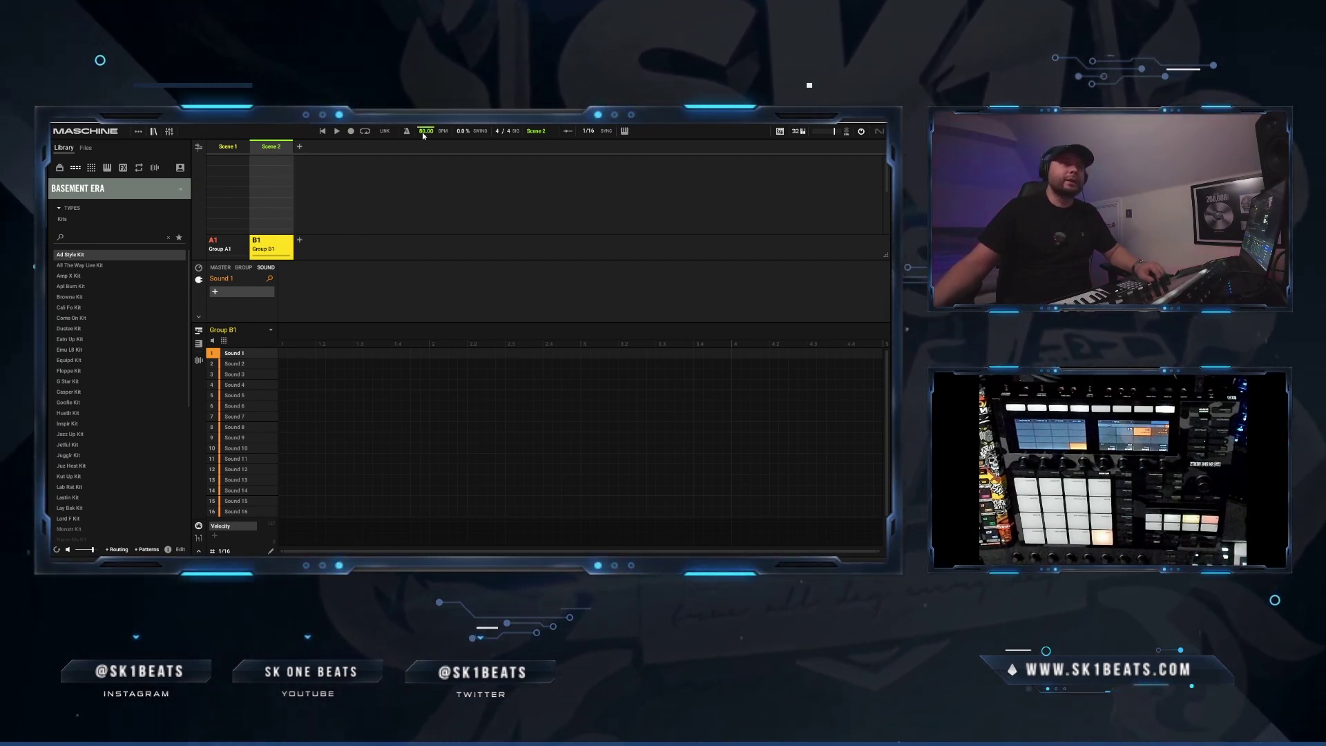
drag(423, 133, 424, 119)
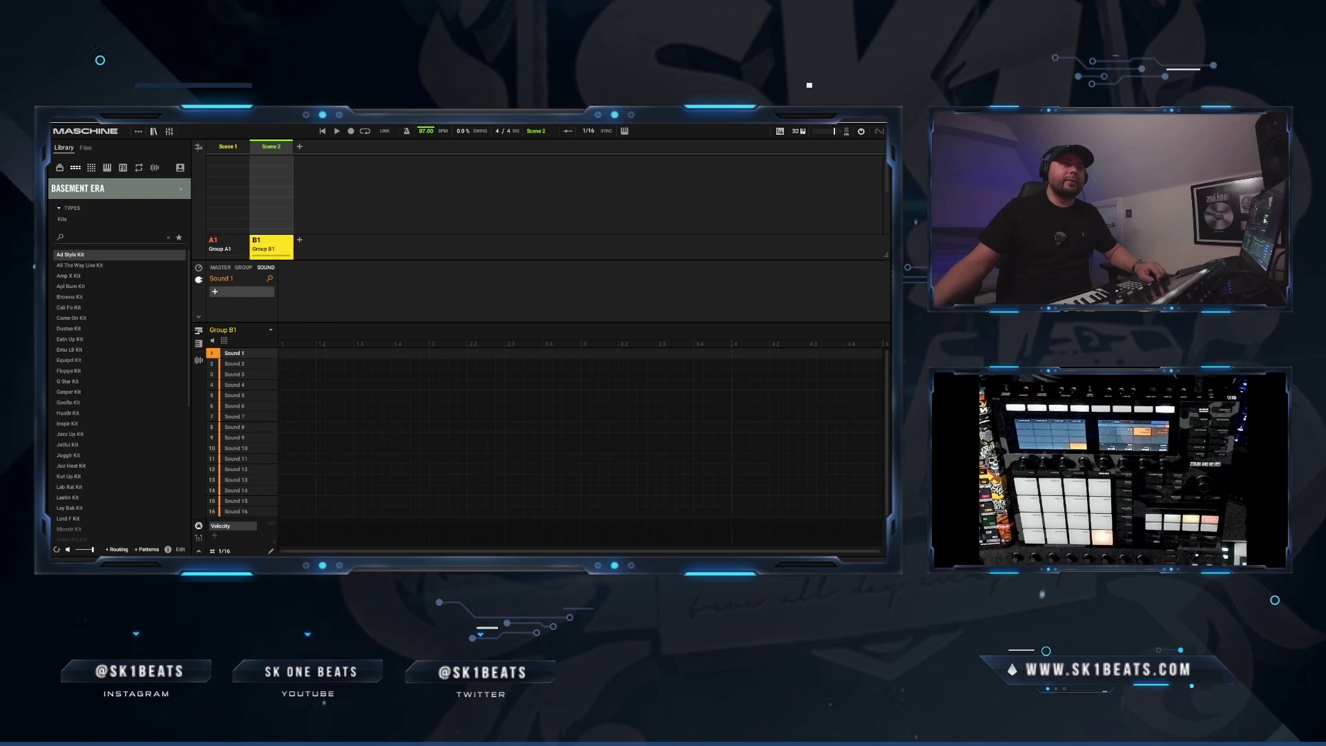
Alternate between Scene 1 and Scene 2 to check how the project tempo follows each scene
click(230, 253)
click(263, 250)
click(237, 148)
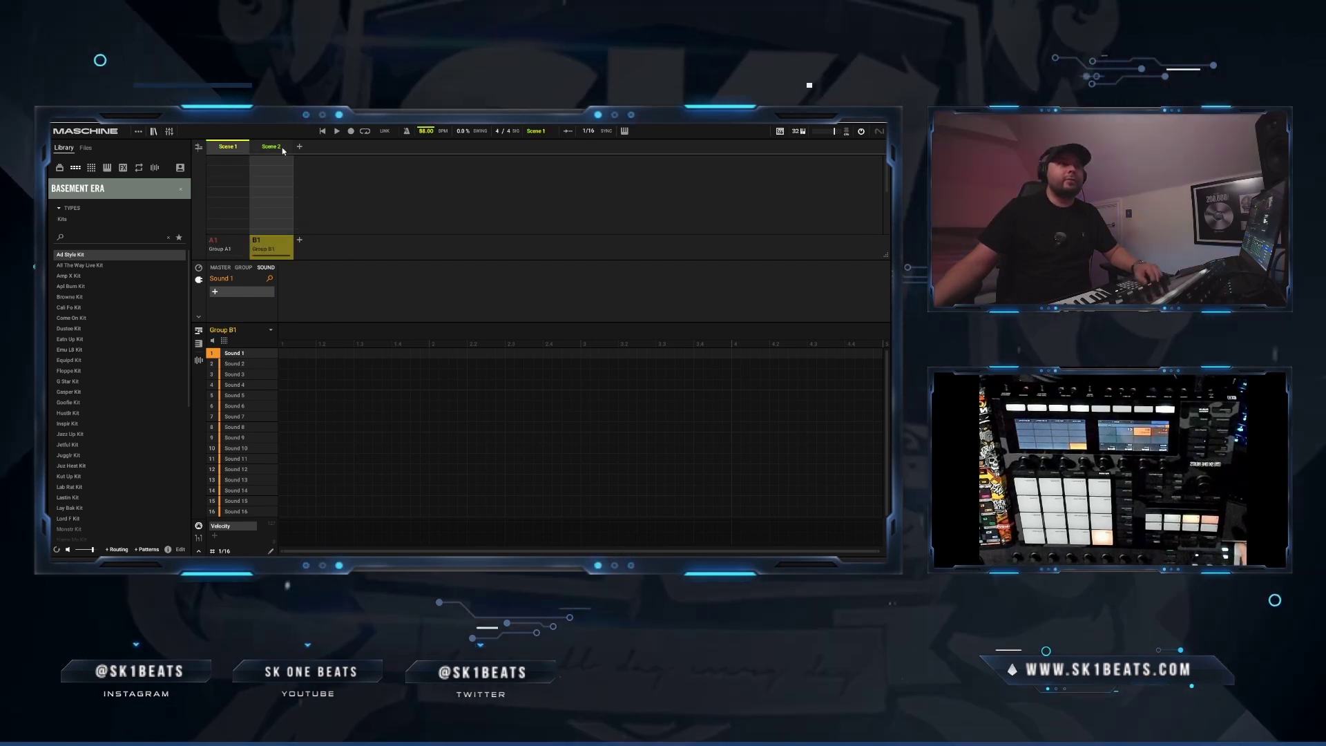
click(279, 149)
click(239, 150)
click(279, 150)
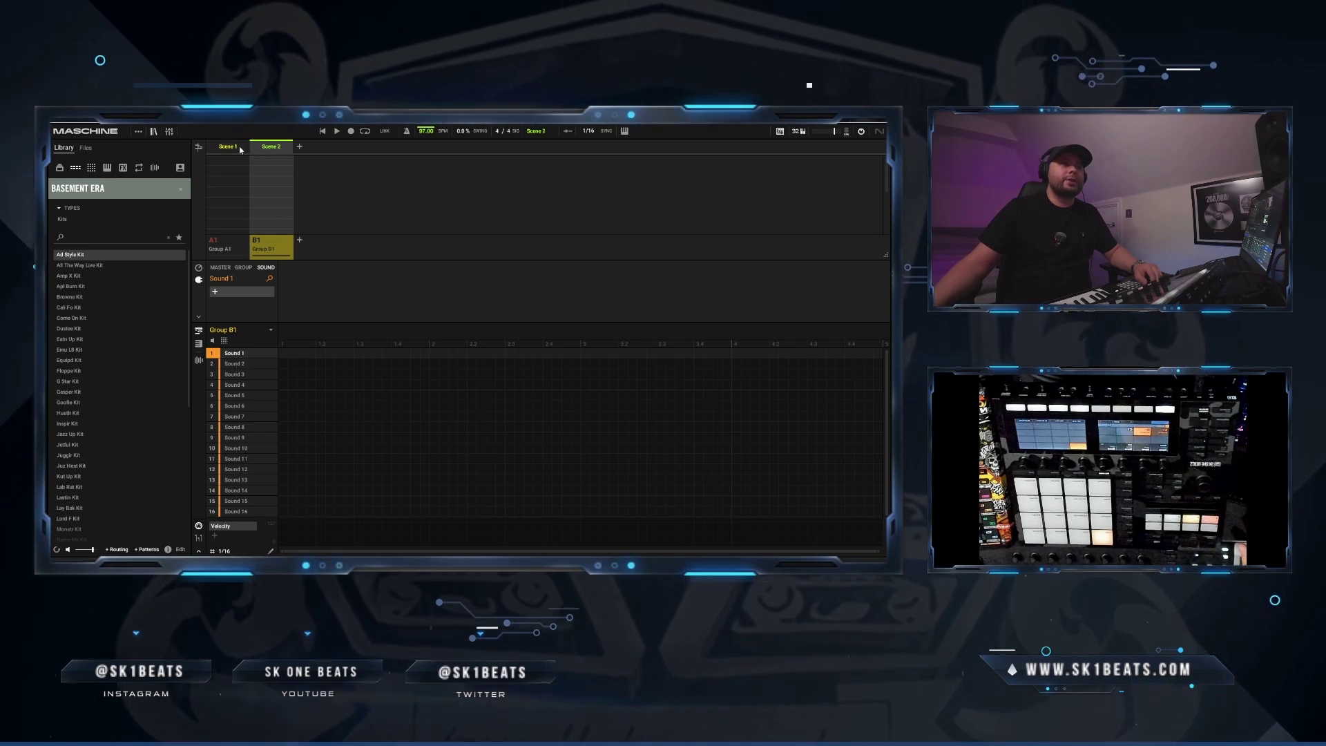
click(240, 150)
click(279, 149)
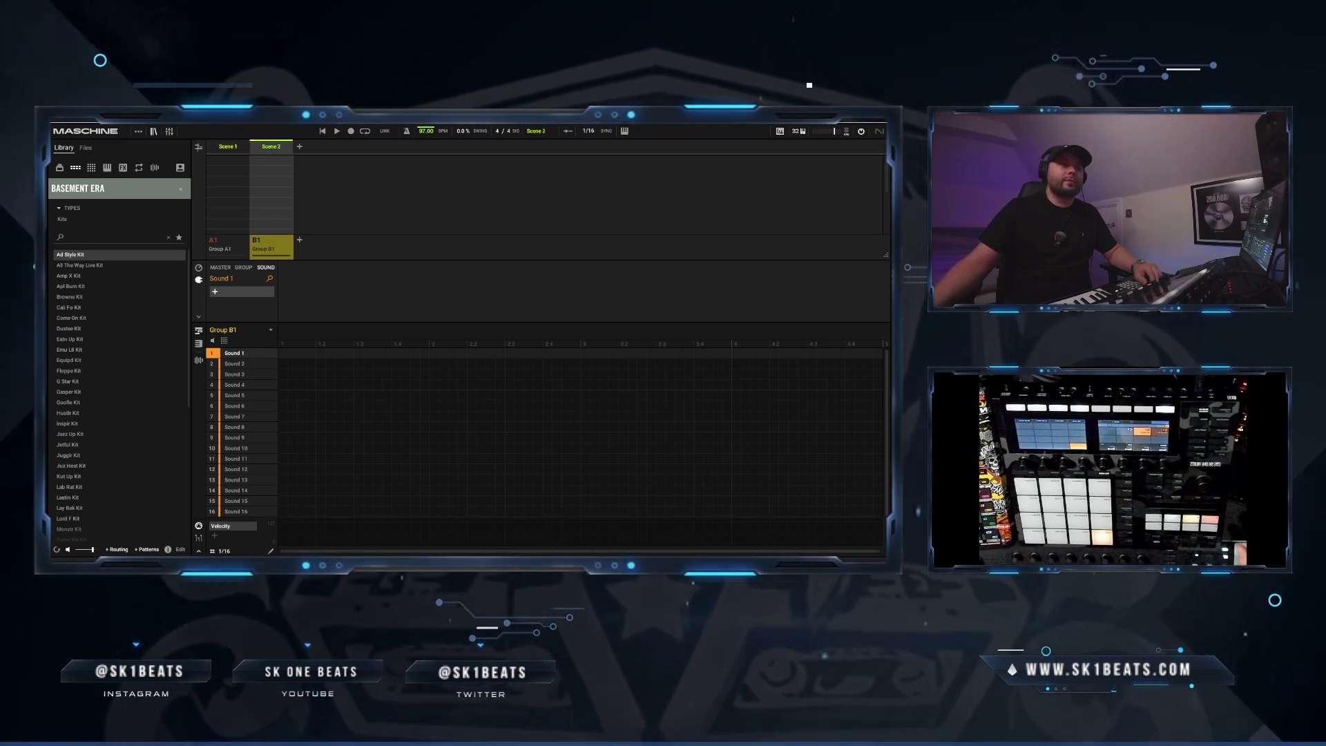
click(239, 148)
click(279, 147)
click(239, 148)
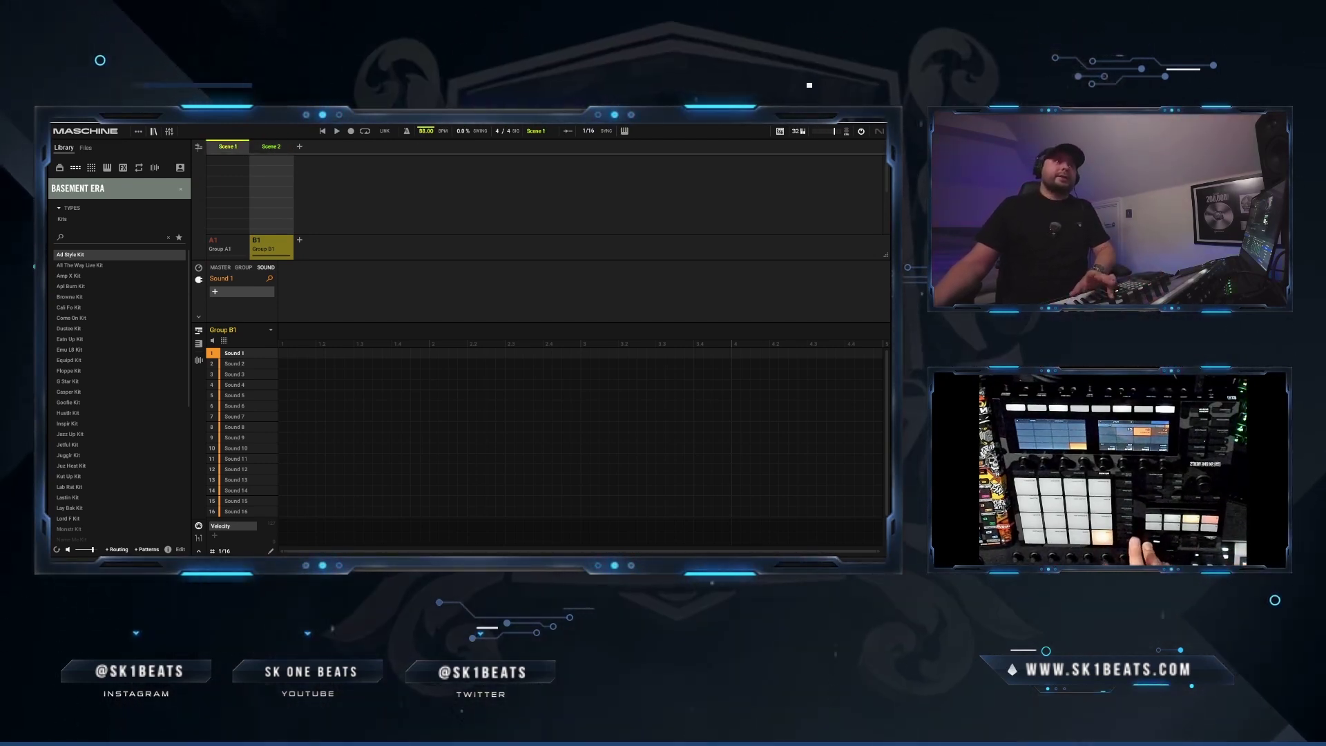
Undo the scene tempos, Scene 2 and group B1, and return from the arranger to the scene overview
key(ctrl+z)
key(ctrl+z)
key(ctrl+z)
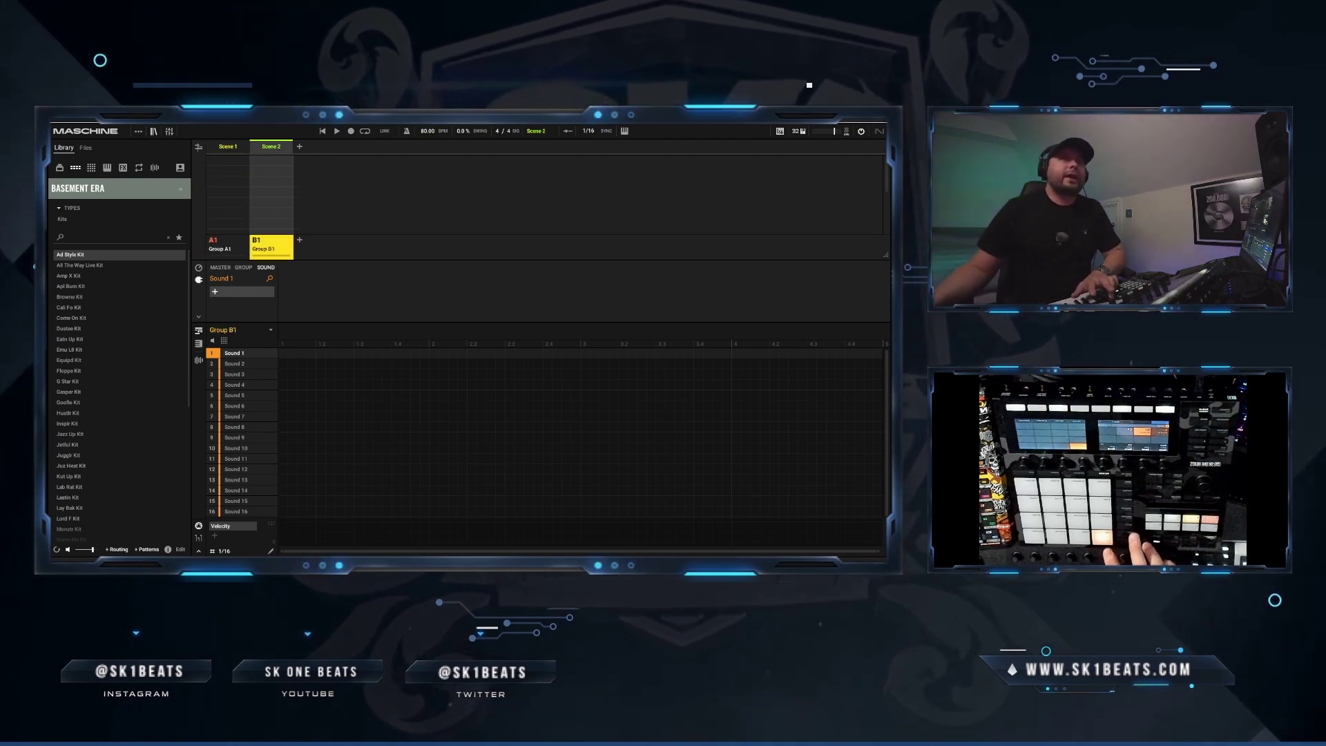
click(228, 146)
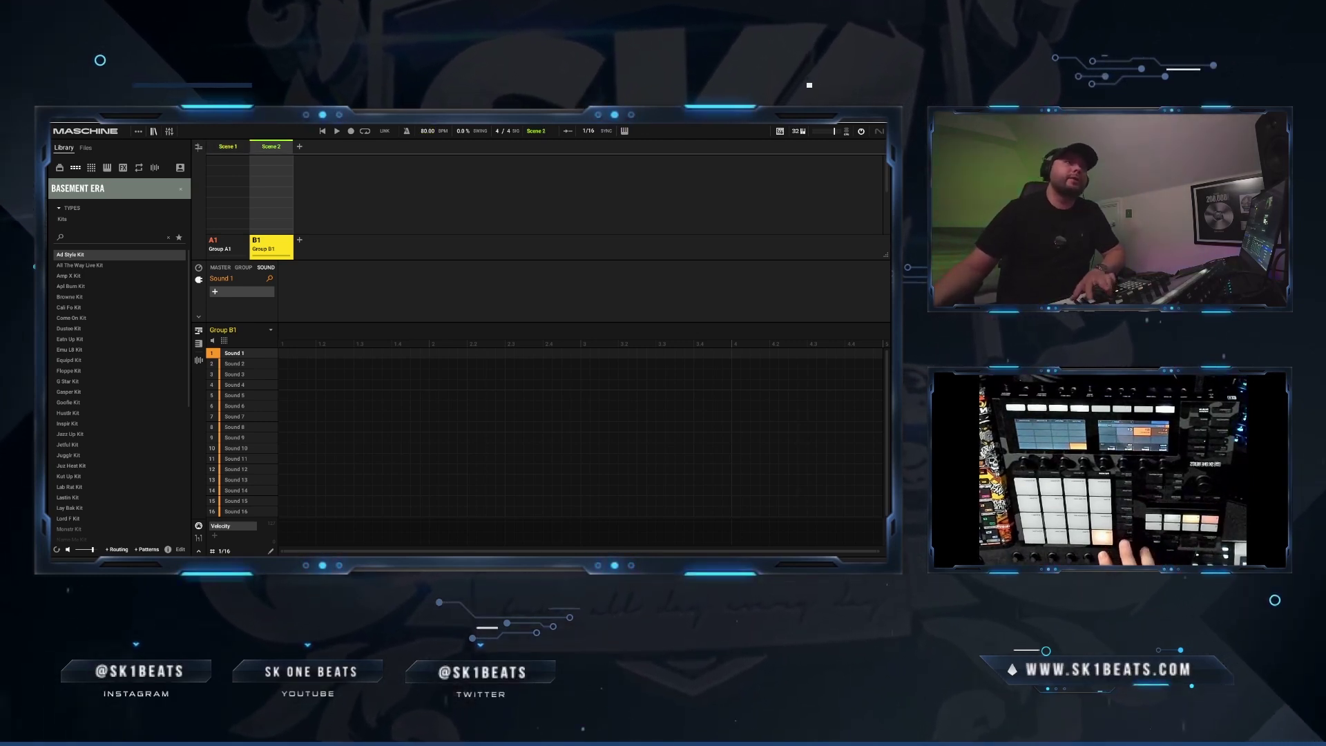
key(ctrl+z)
key(ctrl+z)
key(ctrl+z)
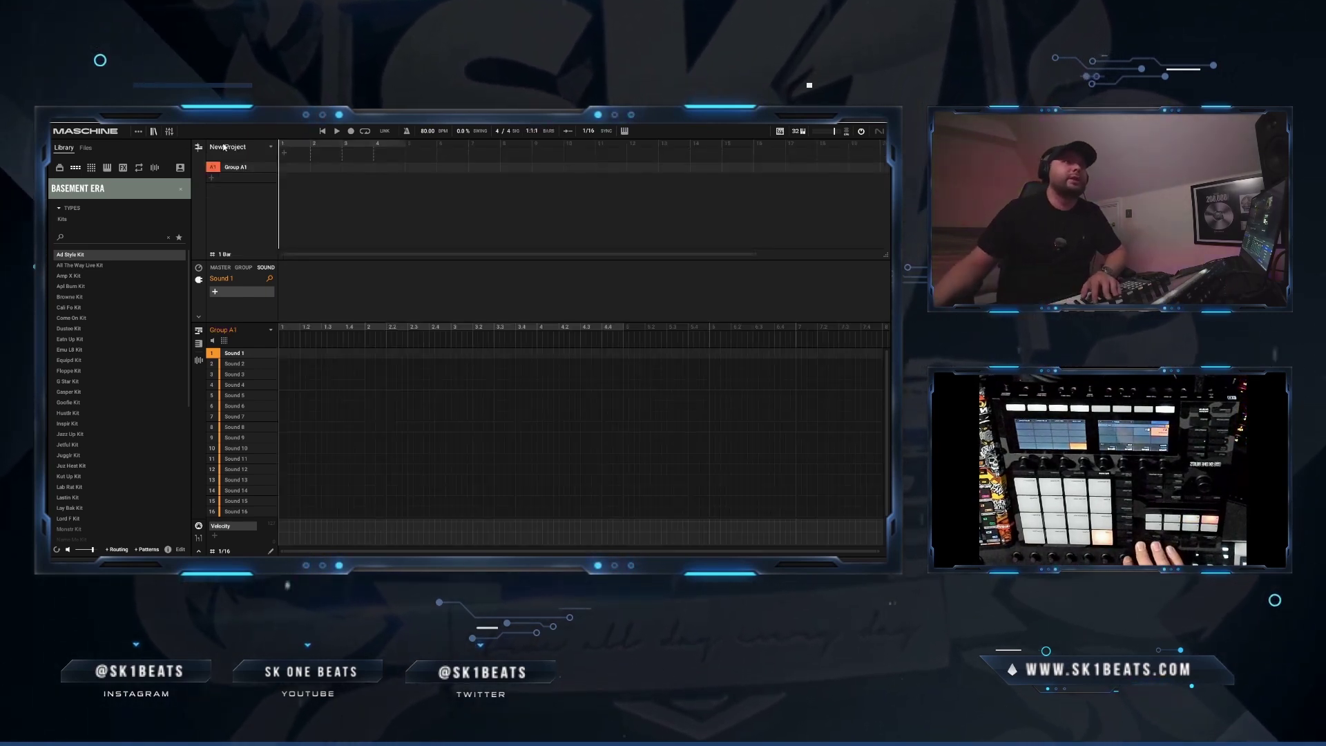
click(198, 146)
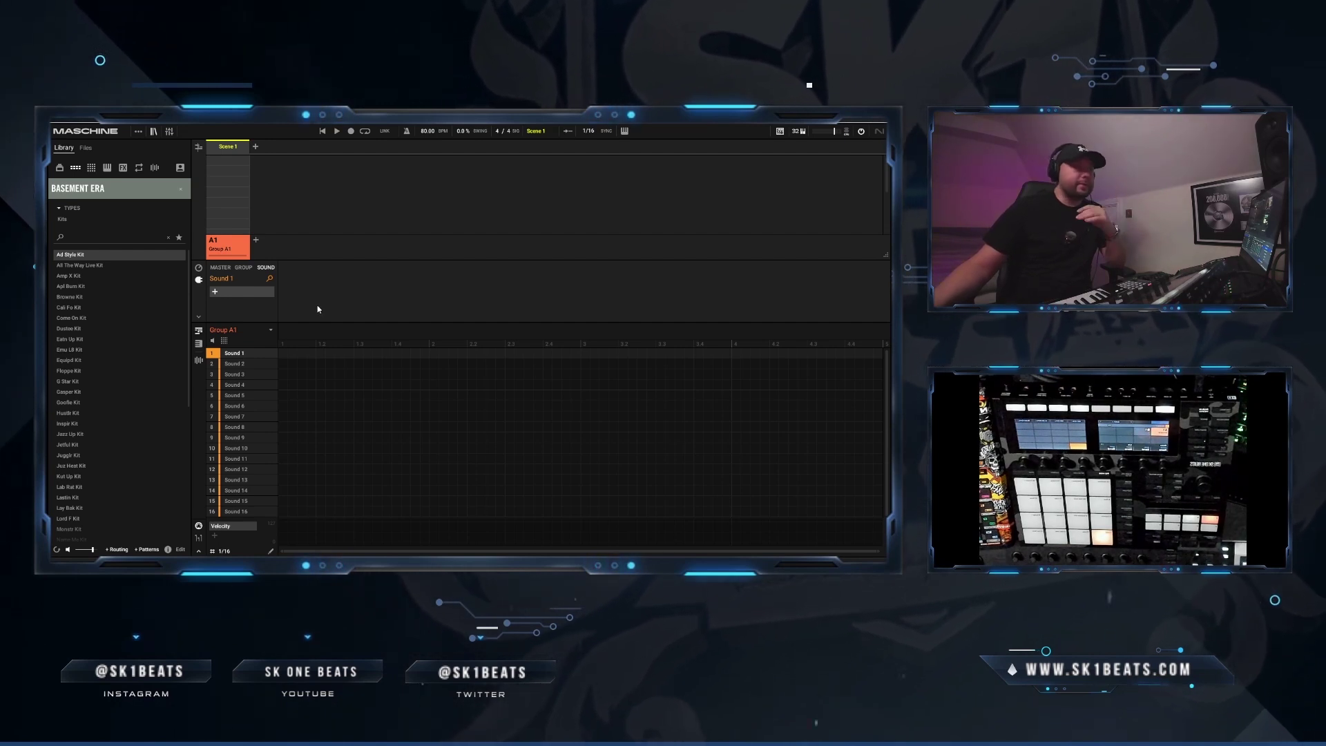
Switch to the To samp folder in File Explorer and load the first 02 song into Sound 1 of Group A1
mouse_move(712, 562)
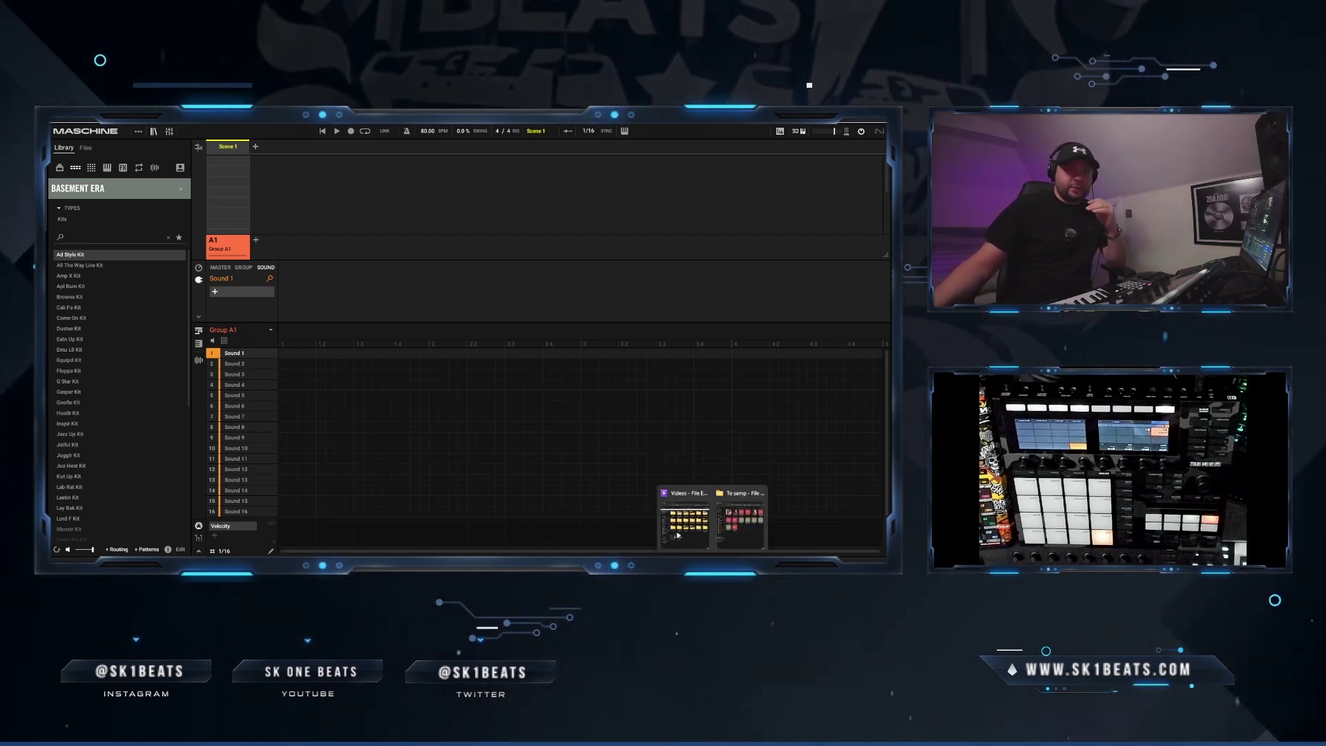
click(743, 528)
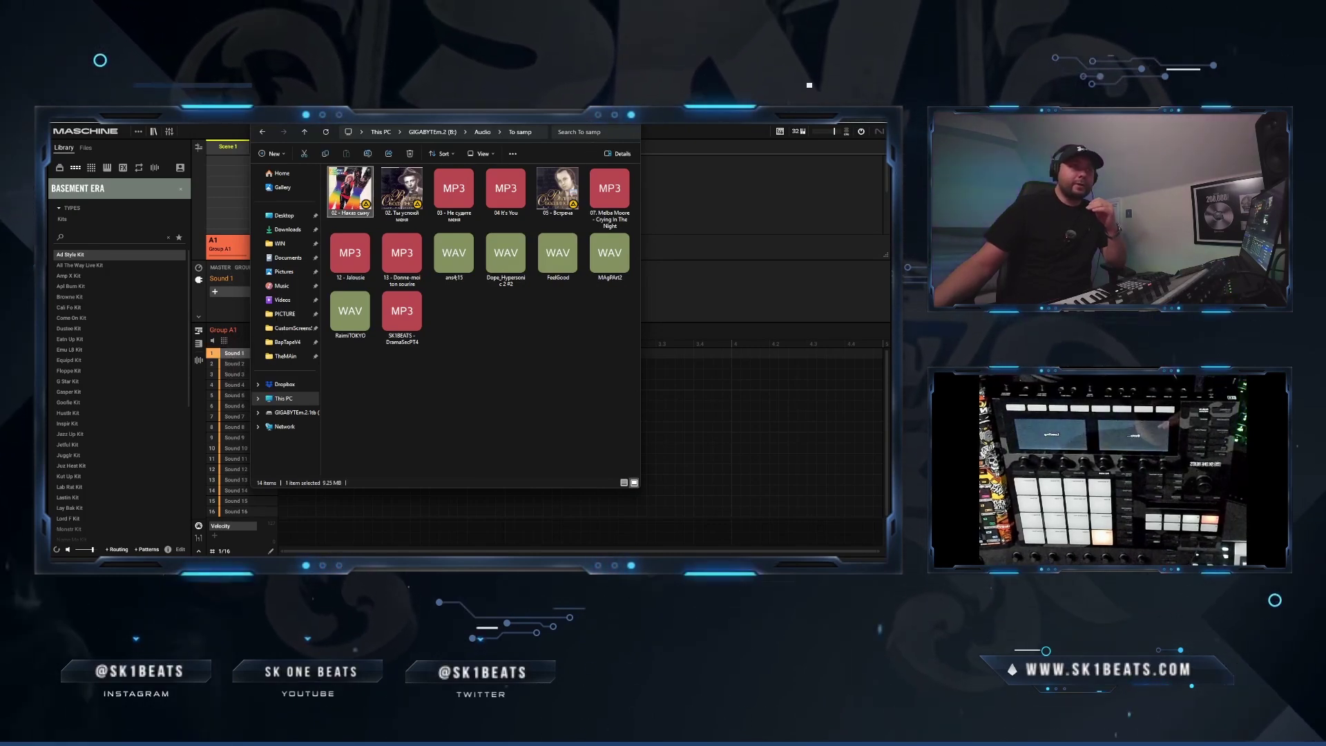
click(585, 120)
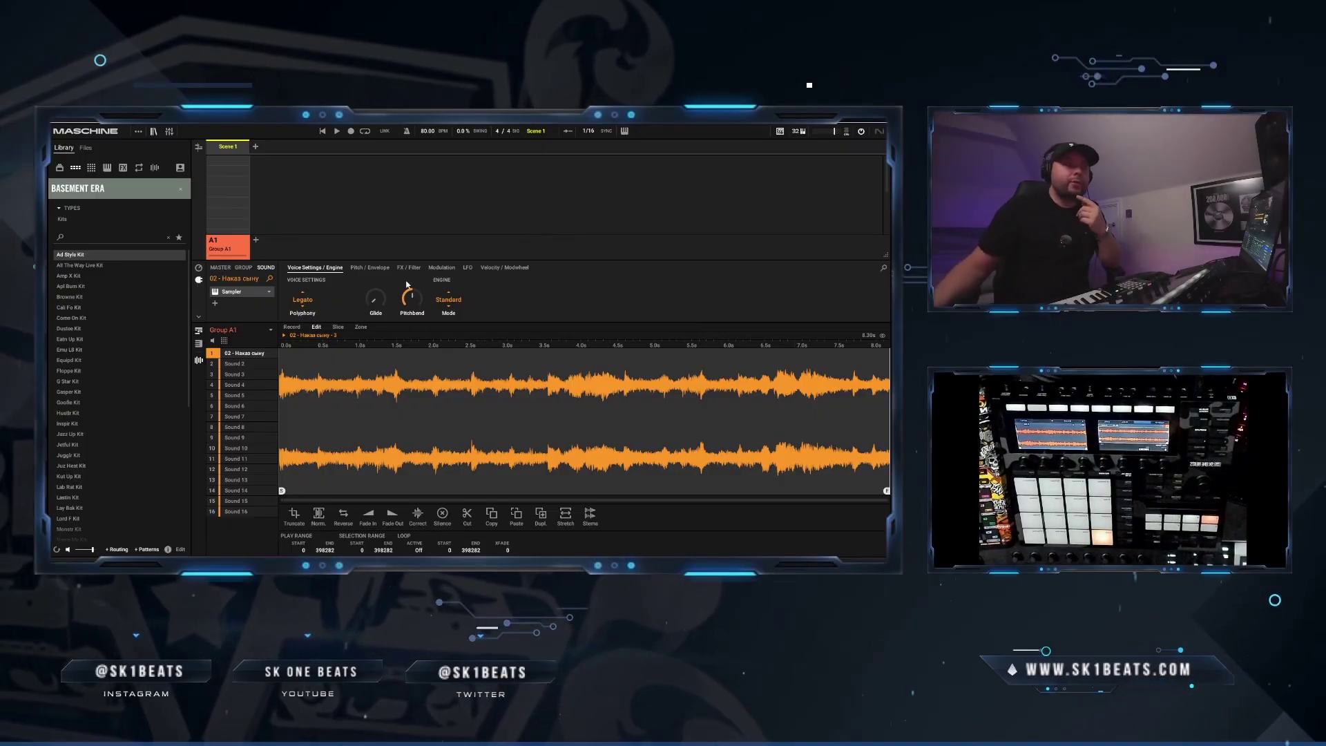
Look through the sampler's Pitch / Envelope, FX / Filter, Velocity / Modwheel and Voice Settings / Engine parameters
click(370, 267)
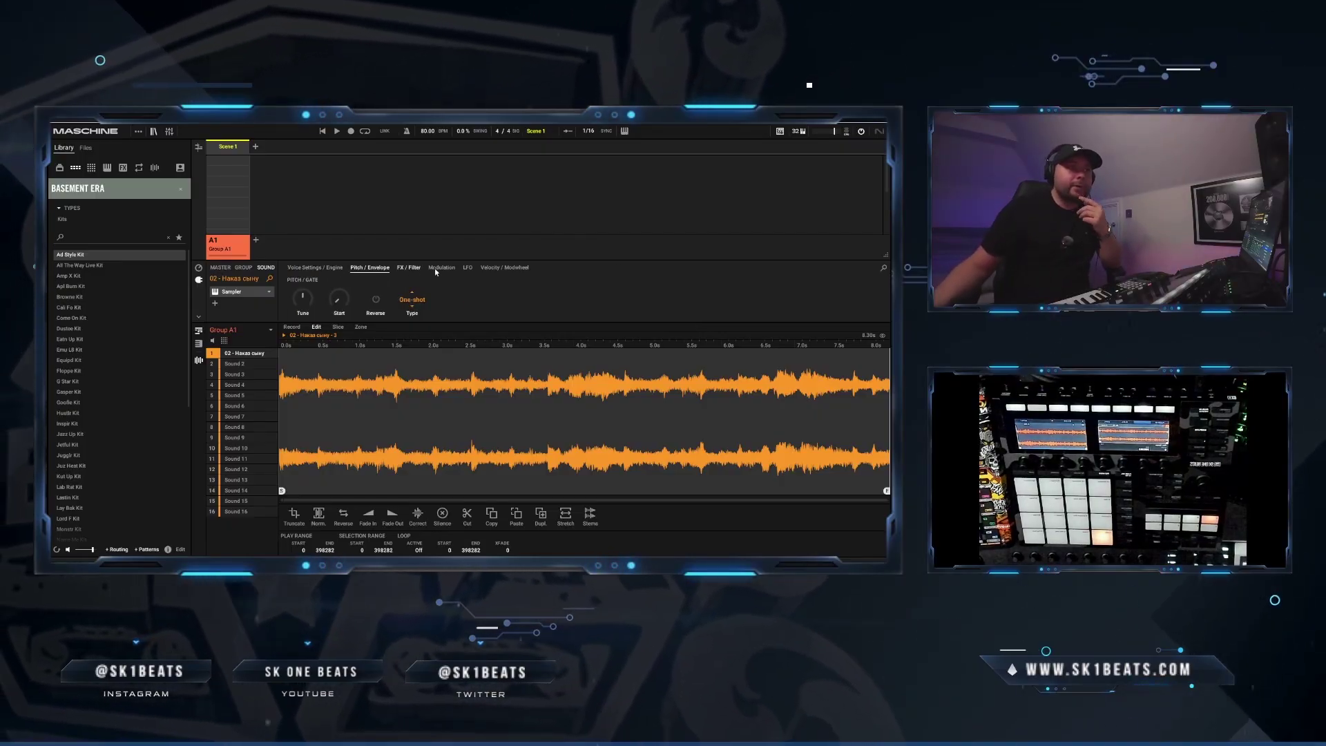
click(409, 268)
click(505, 268)
click(314, 268)
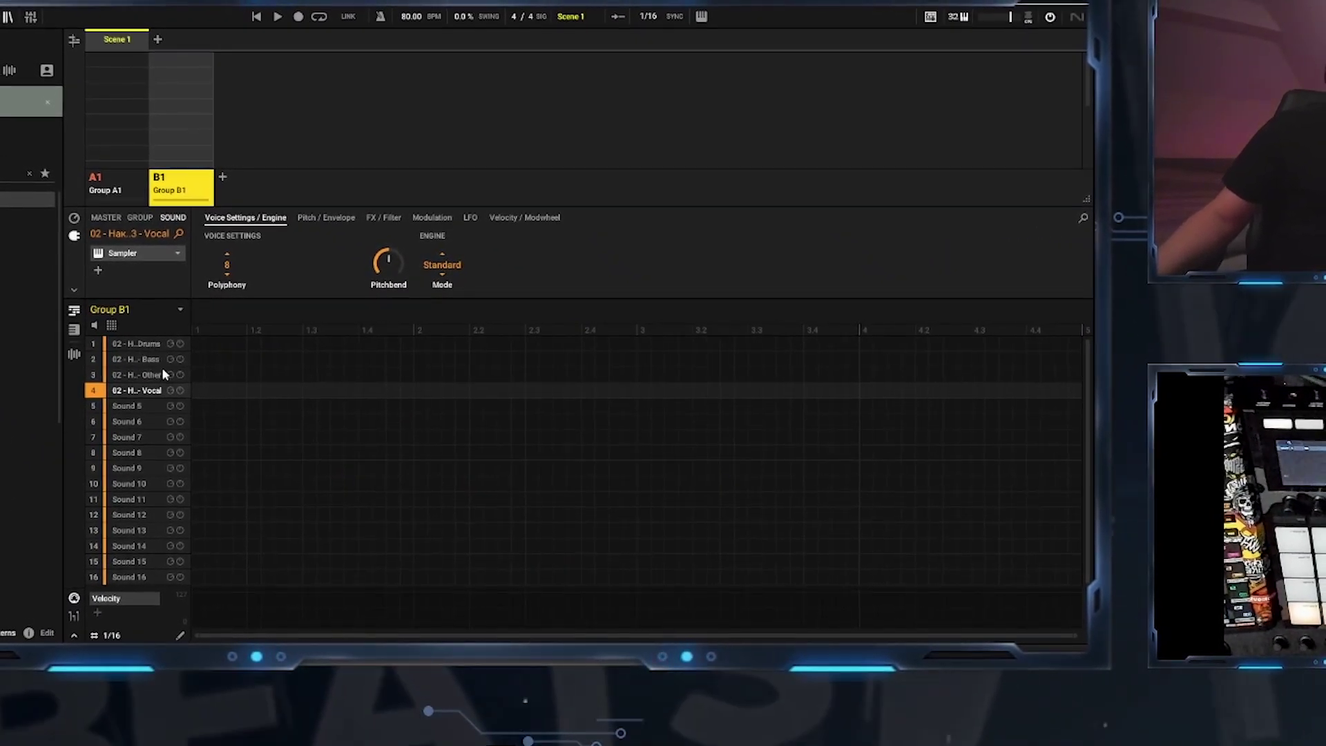
Review the separated Bass, Other, Vocal and Drums stems in Group B1 one by one
click(148, 359)
click(157, 374)
click(159, 390)
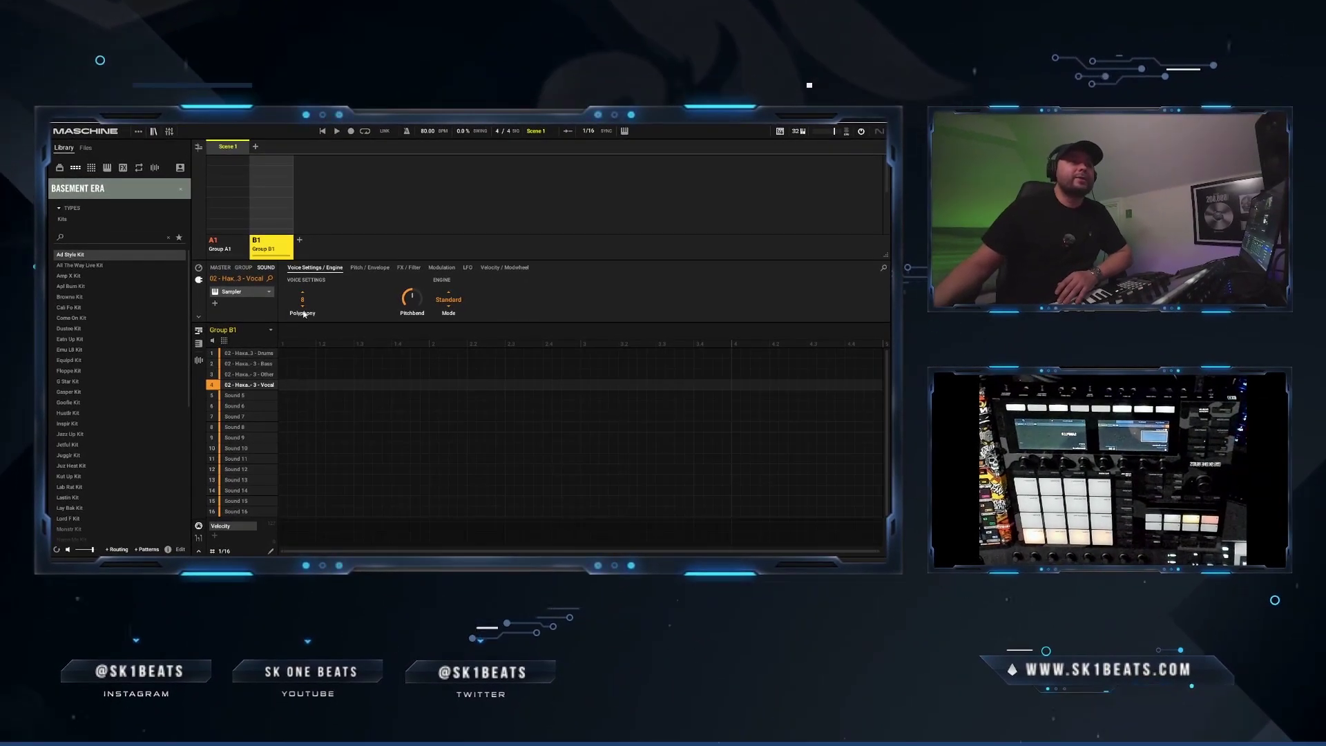
click(255, 355)
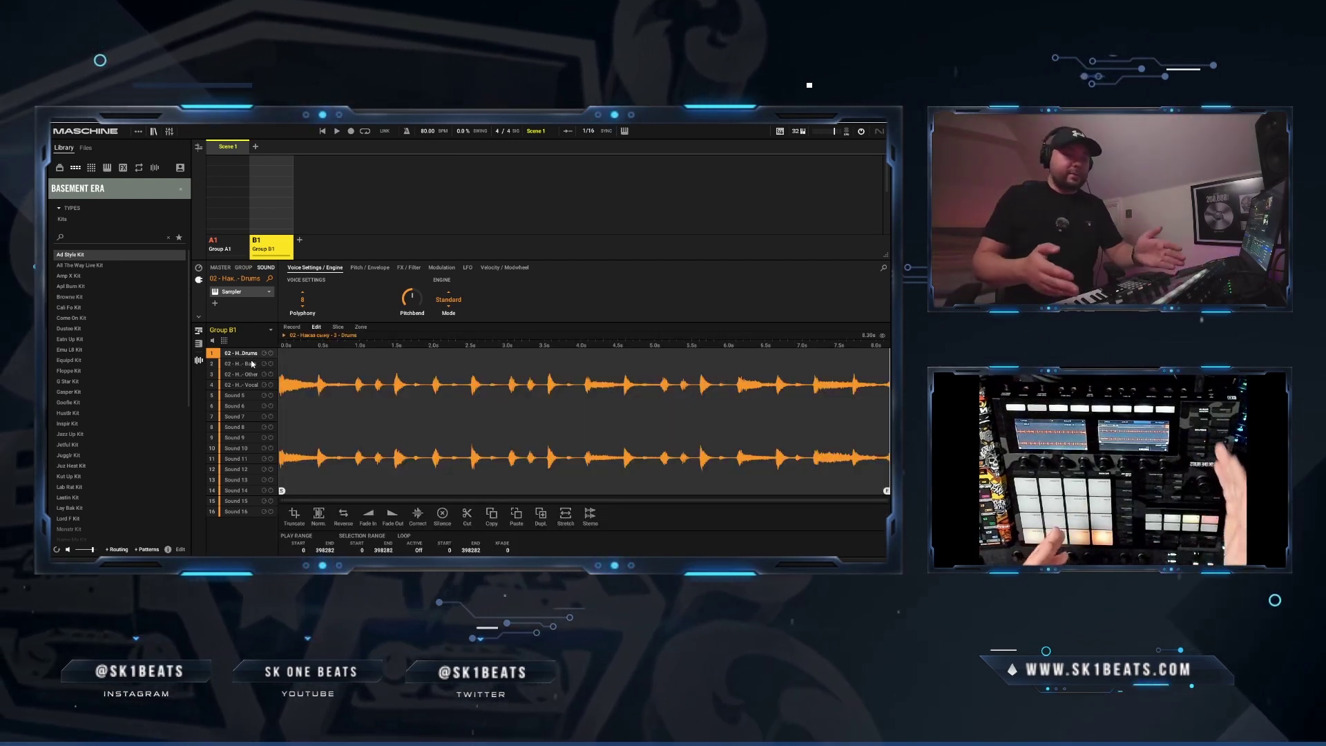
click(252, 364)
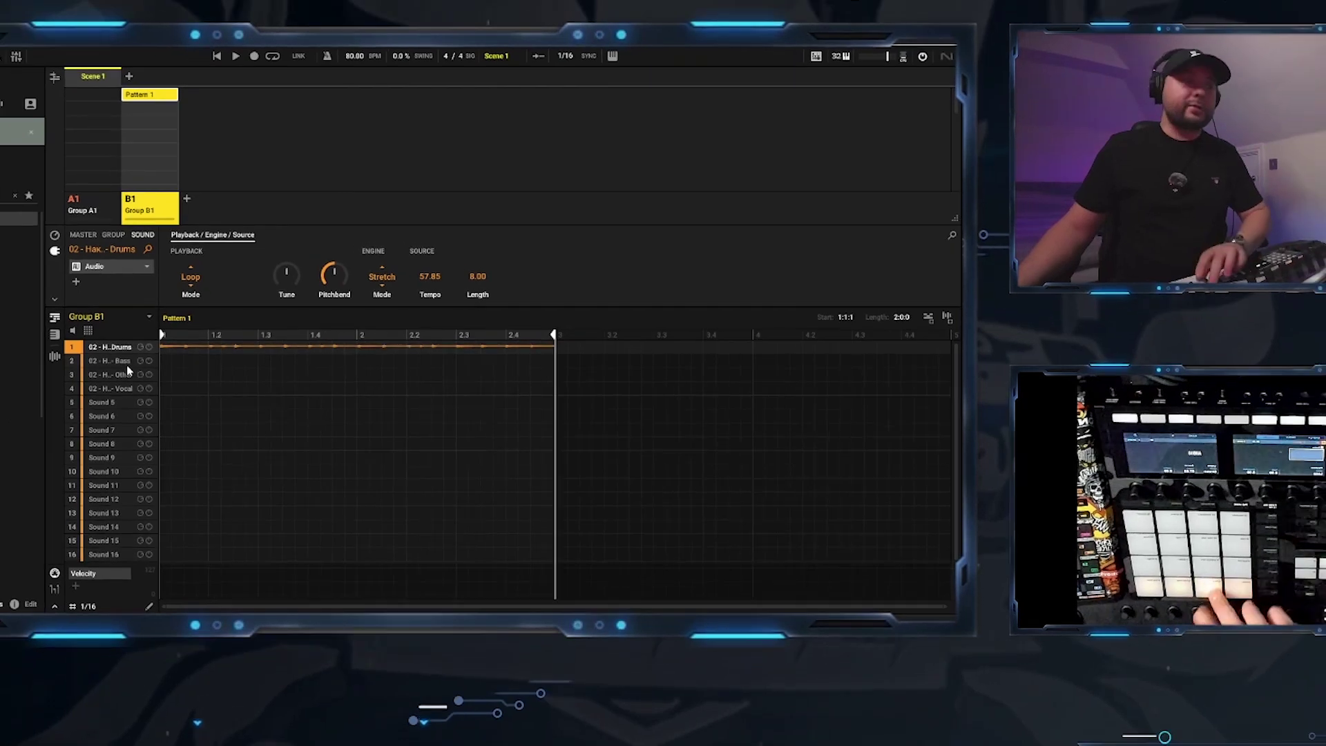
Set up the Bass, Other and Vocal stems as looping Audio sounds in Pattern 1, like the Drums stem
click(111, 360)
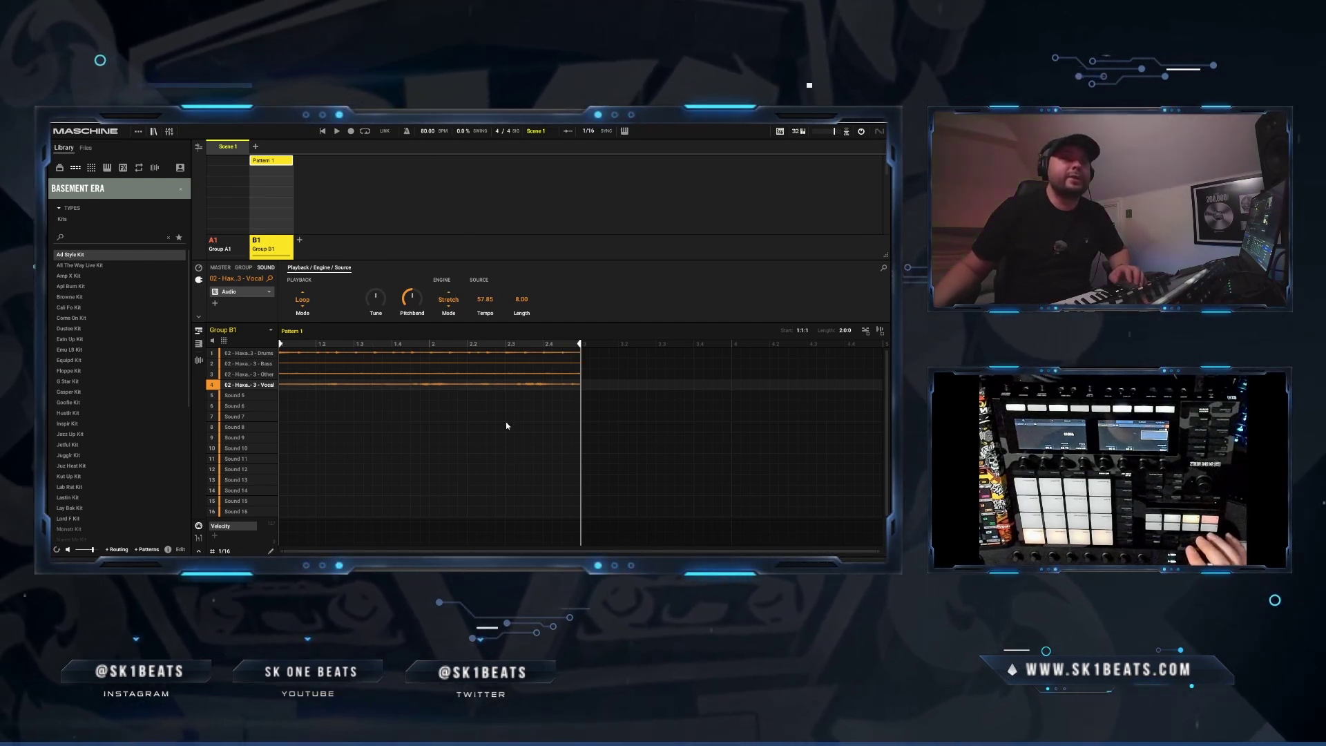
drag(877, 551, 686, 554)
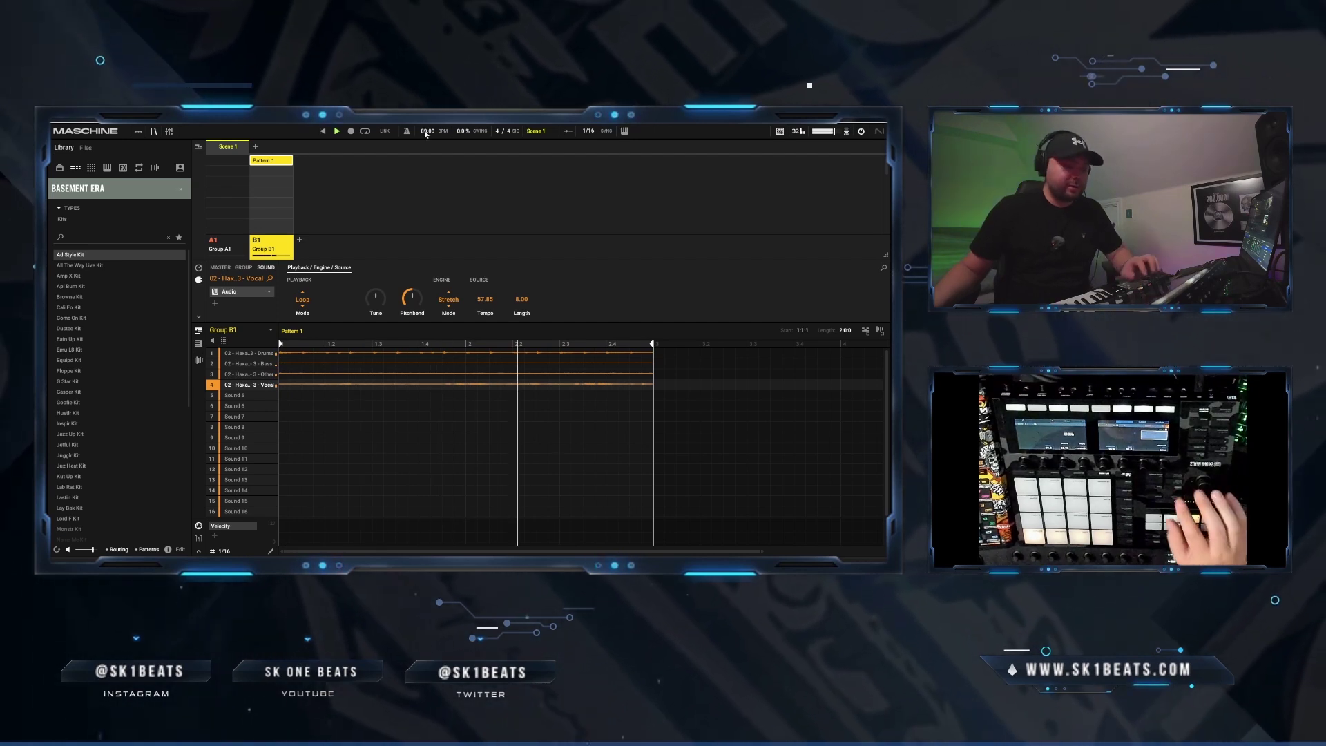
Lower the project tempo to 56 BPM during playback to test the stretched stems, stop and raise it to 90 BPM
scroll(426, 131, down, 5)
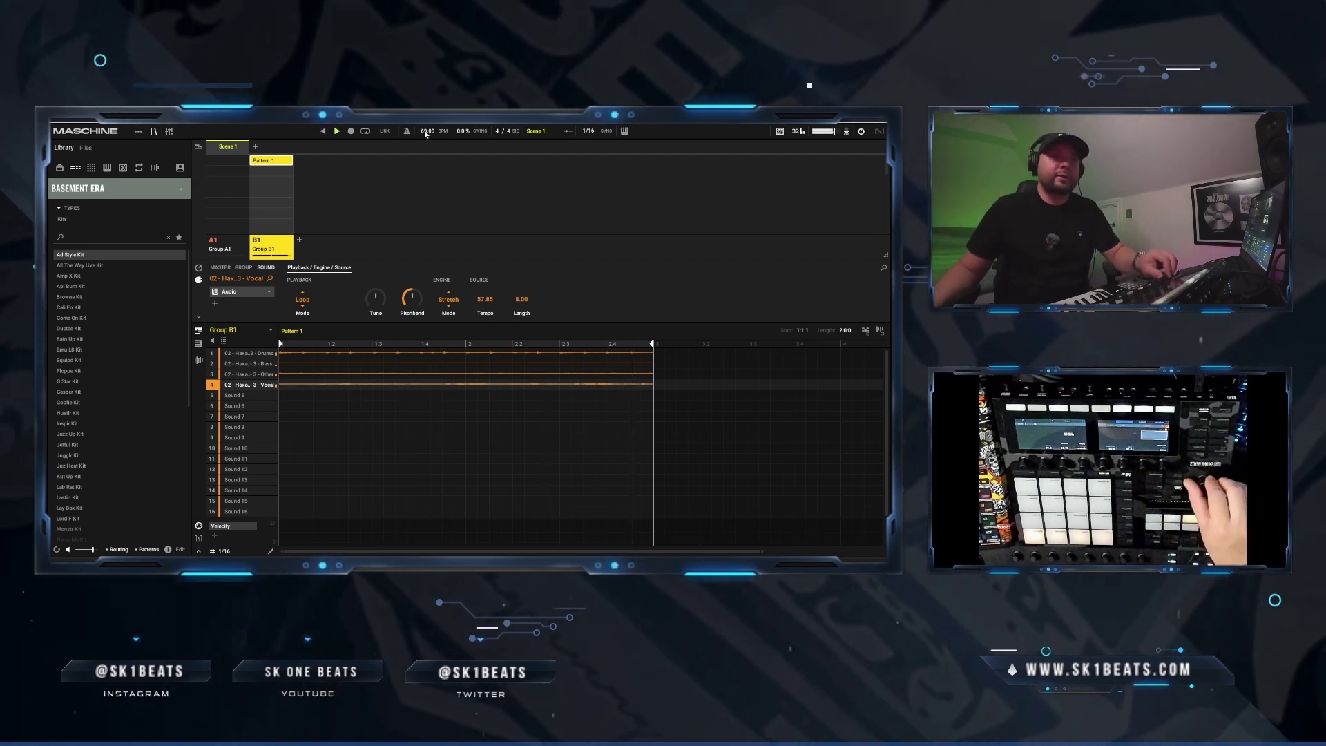
scroll(425, 132, down, 8)
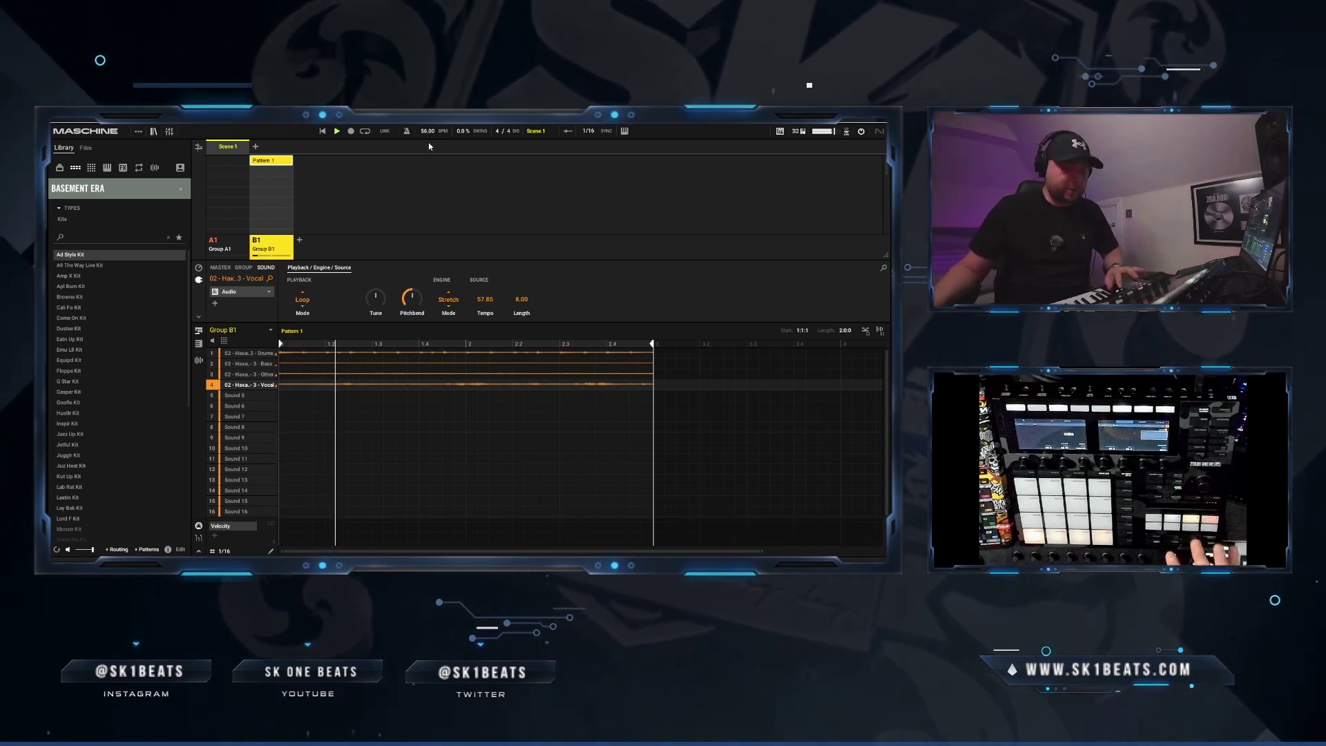
key(space)
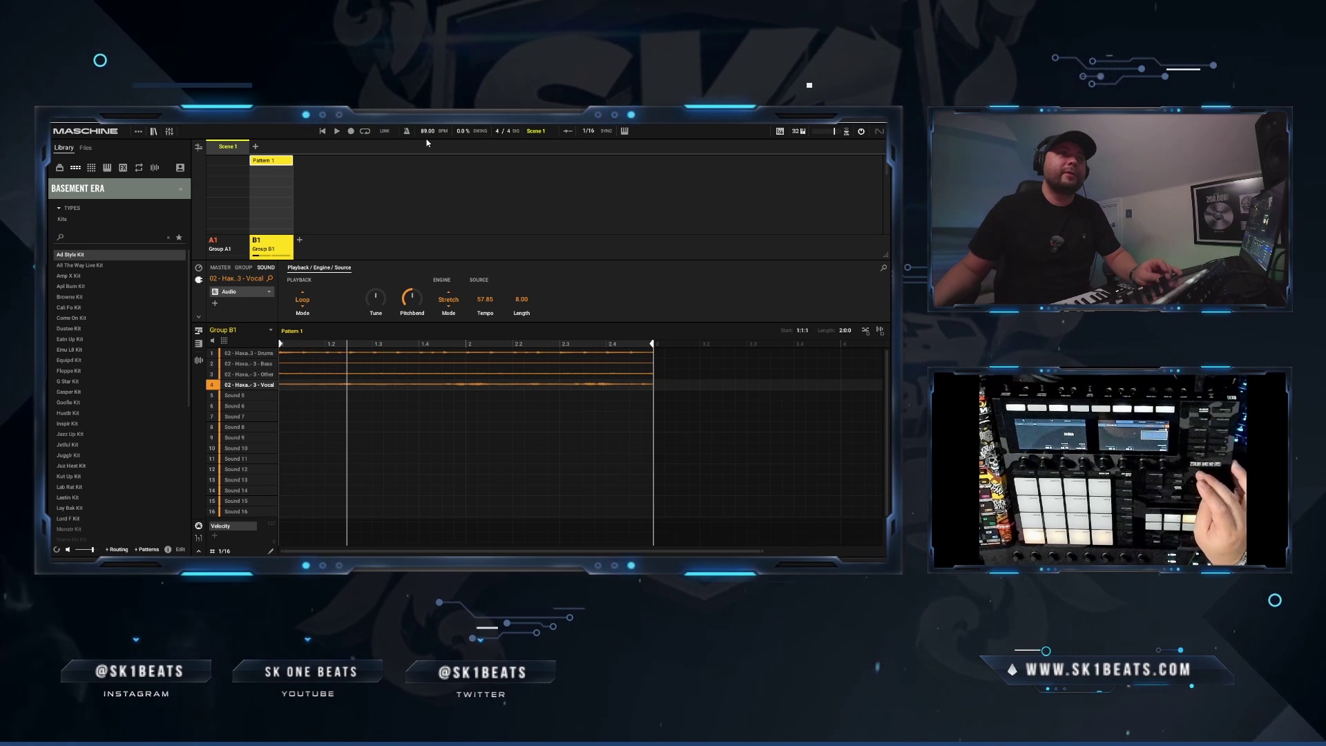
Set the Drums stem's source length to 16 and extend Pattern 1 to four bars
click(245, 353)
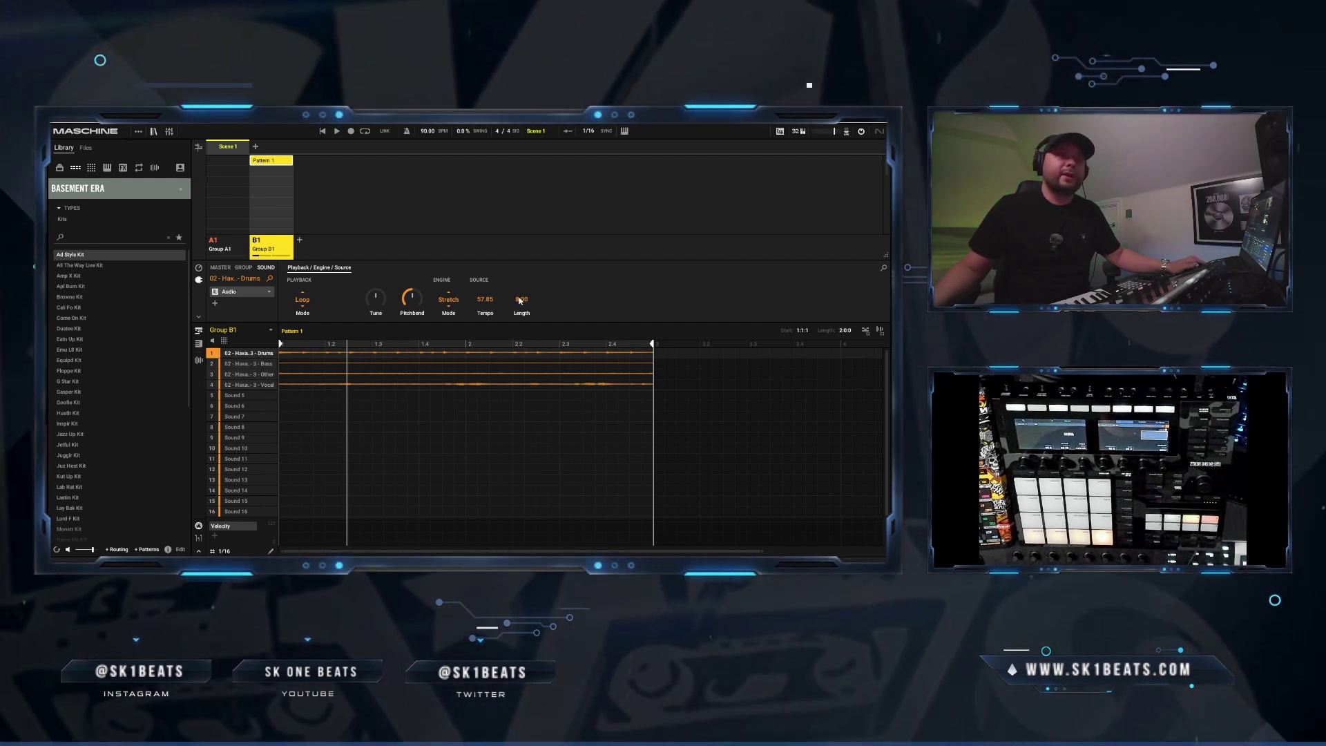
drag(517, 301, 519, 288)
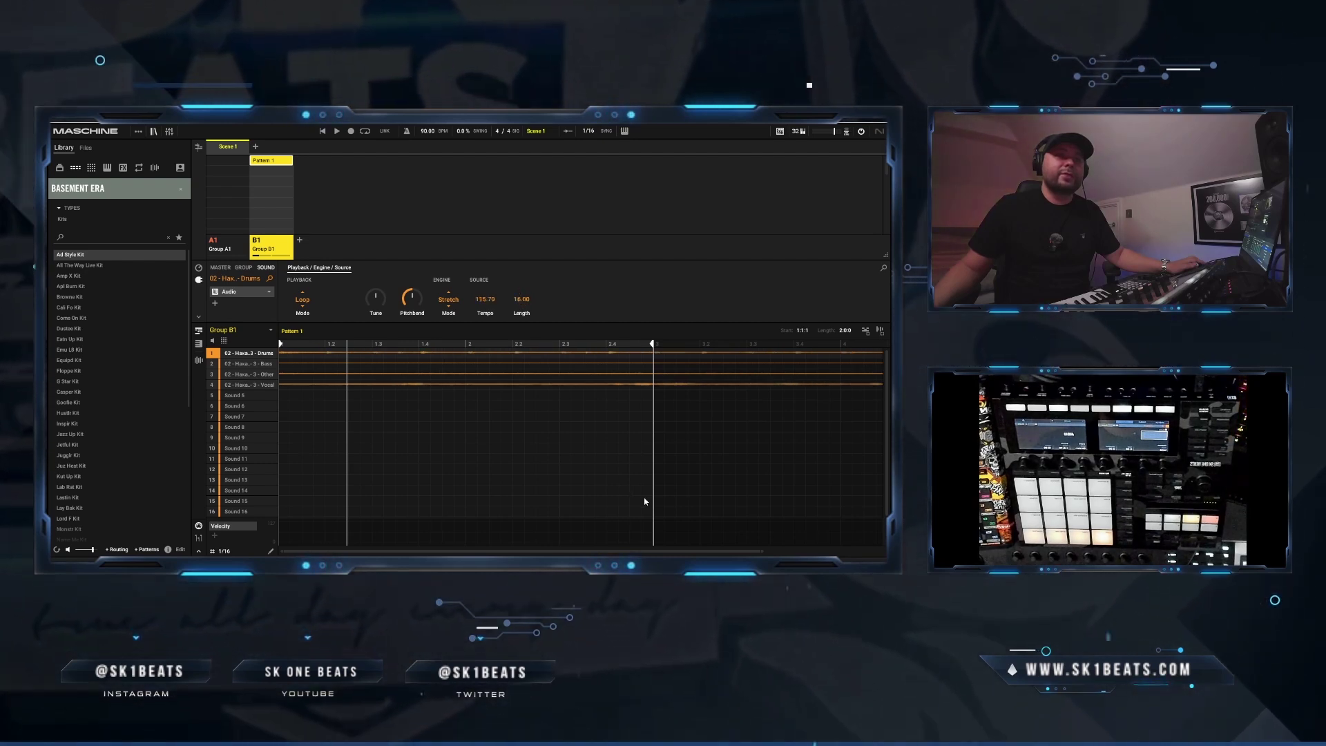
drag(769, 554, 881, 552)
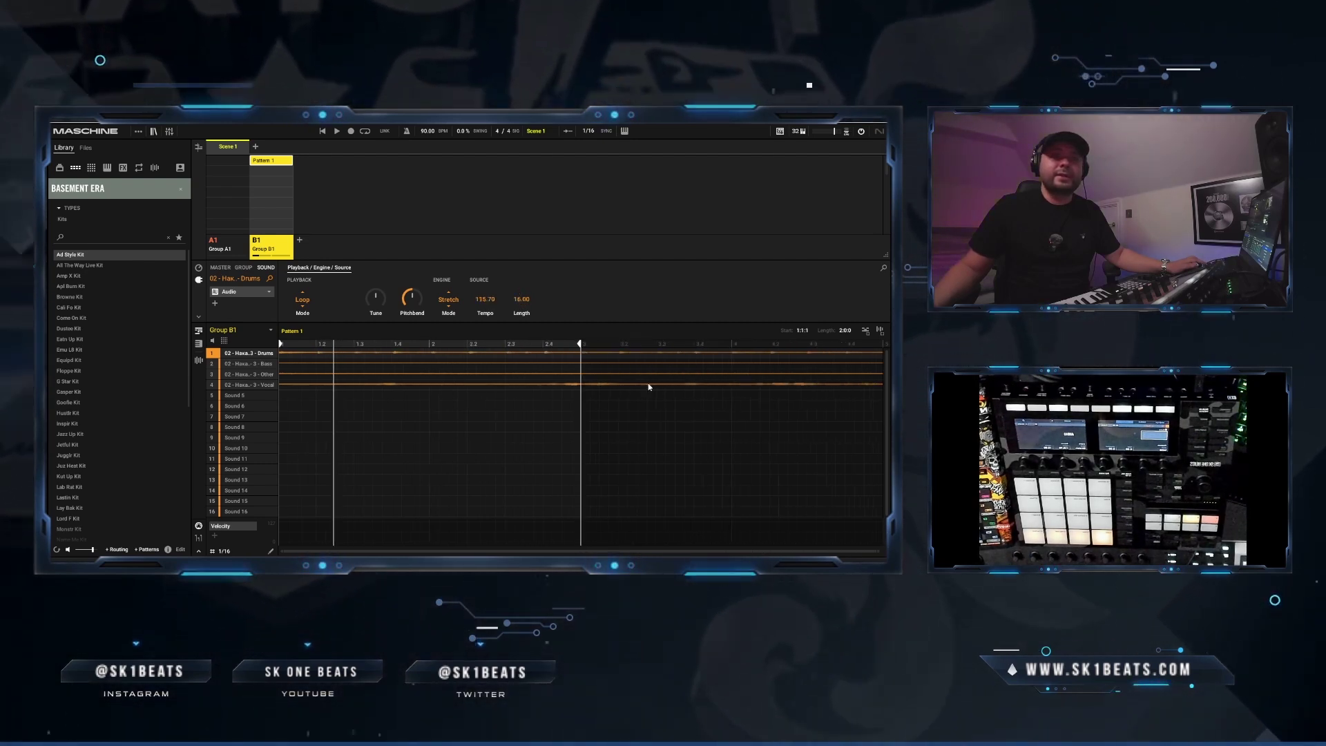
drag(579, 345, 877, 344)
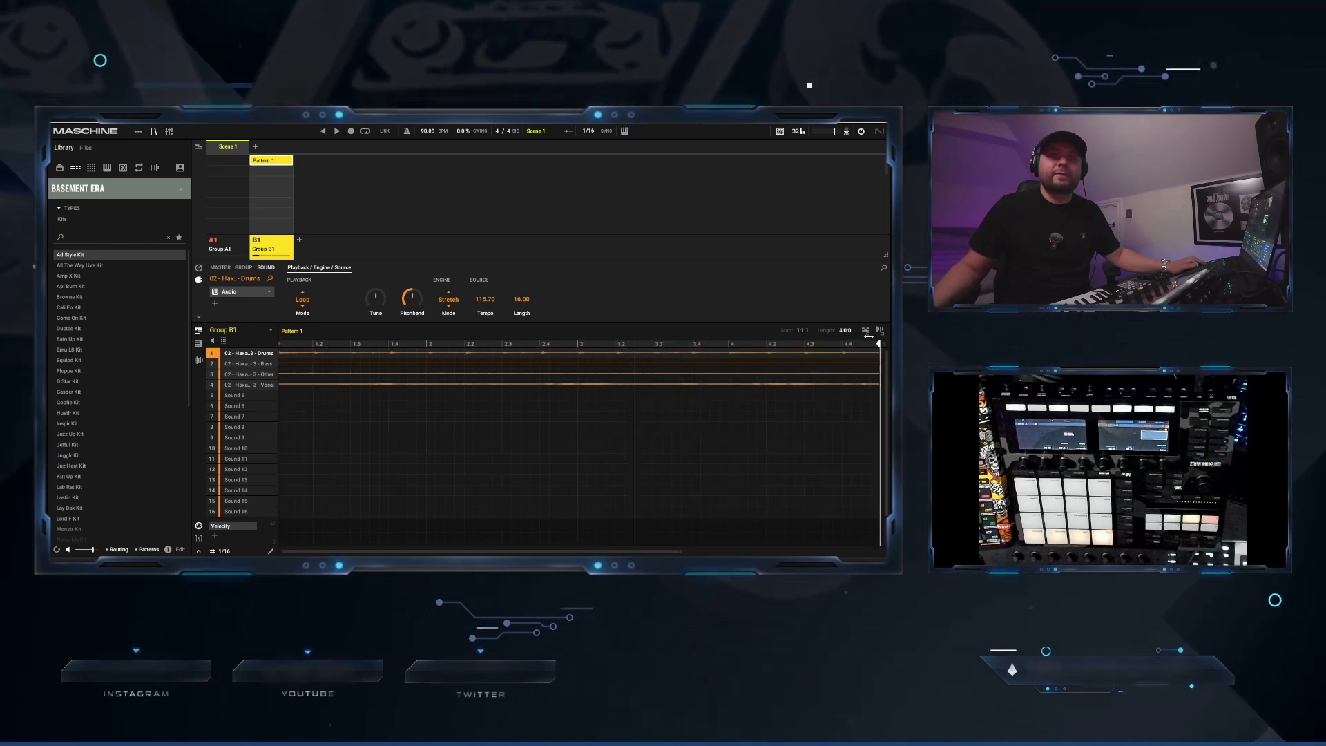
mouse_move(653, 552)
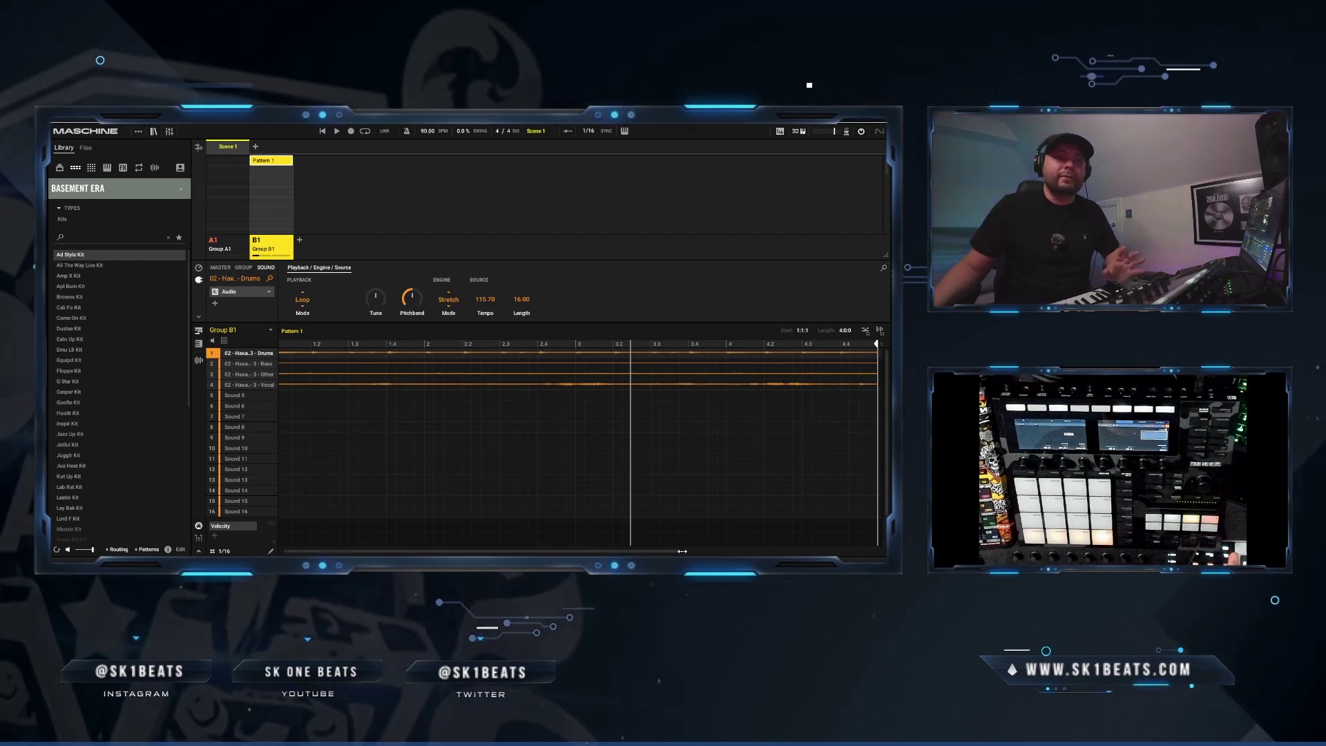
Hide the library browser, play the pattern and audition the Drums and Bass stems on their own
click(154, 131)
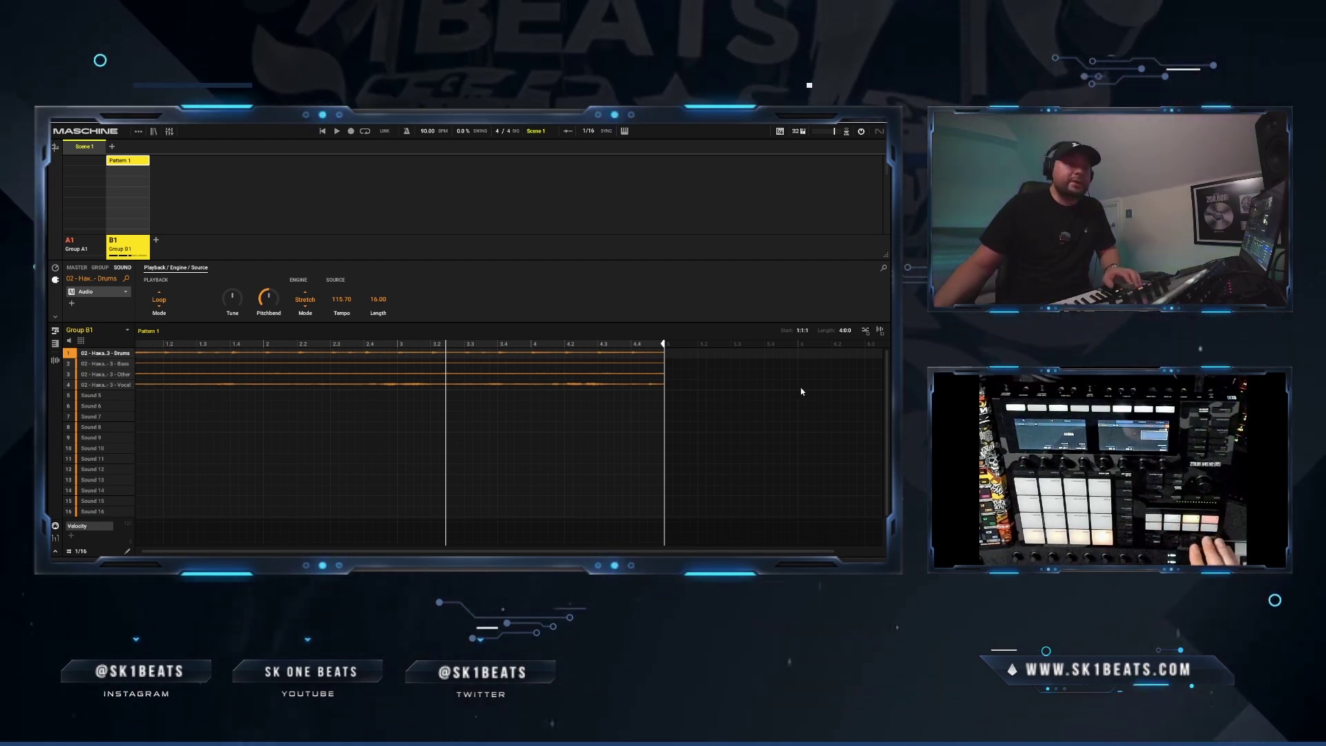
key(space)
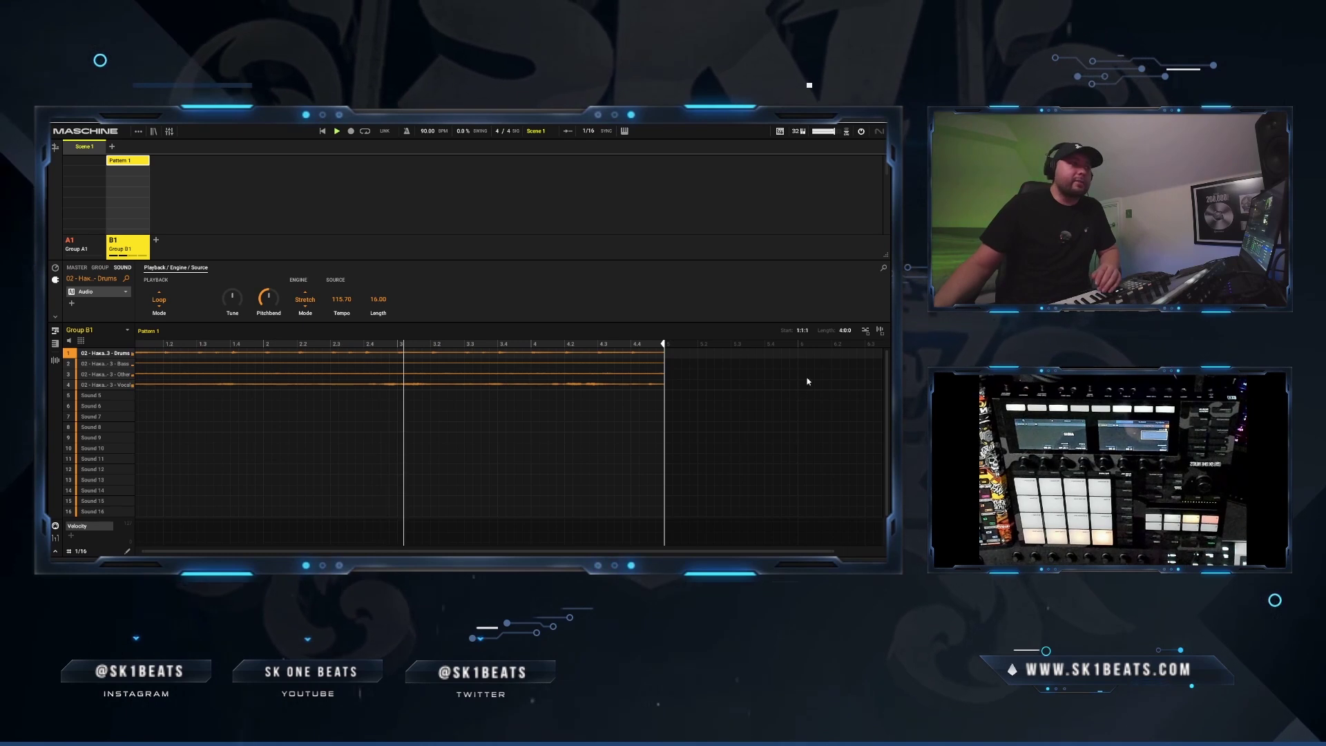
right_click(70, 357)
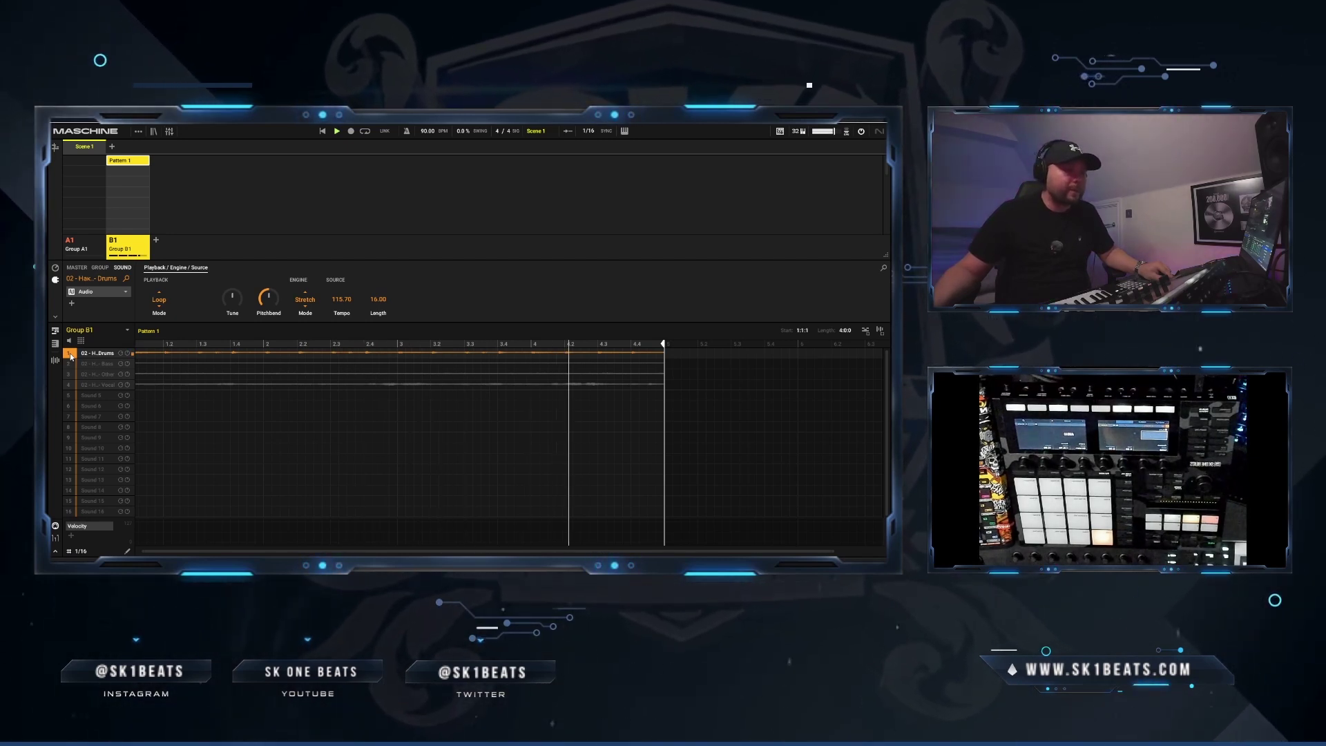
click(69, 354)
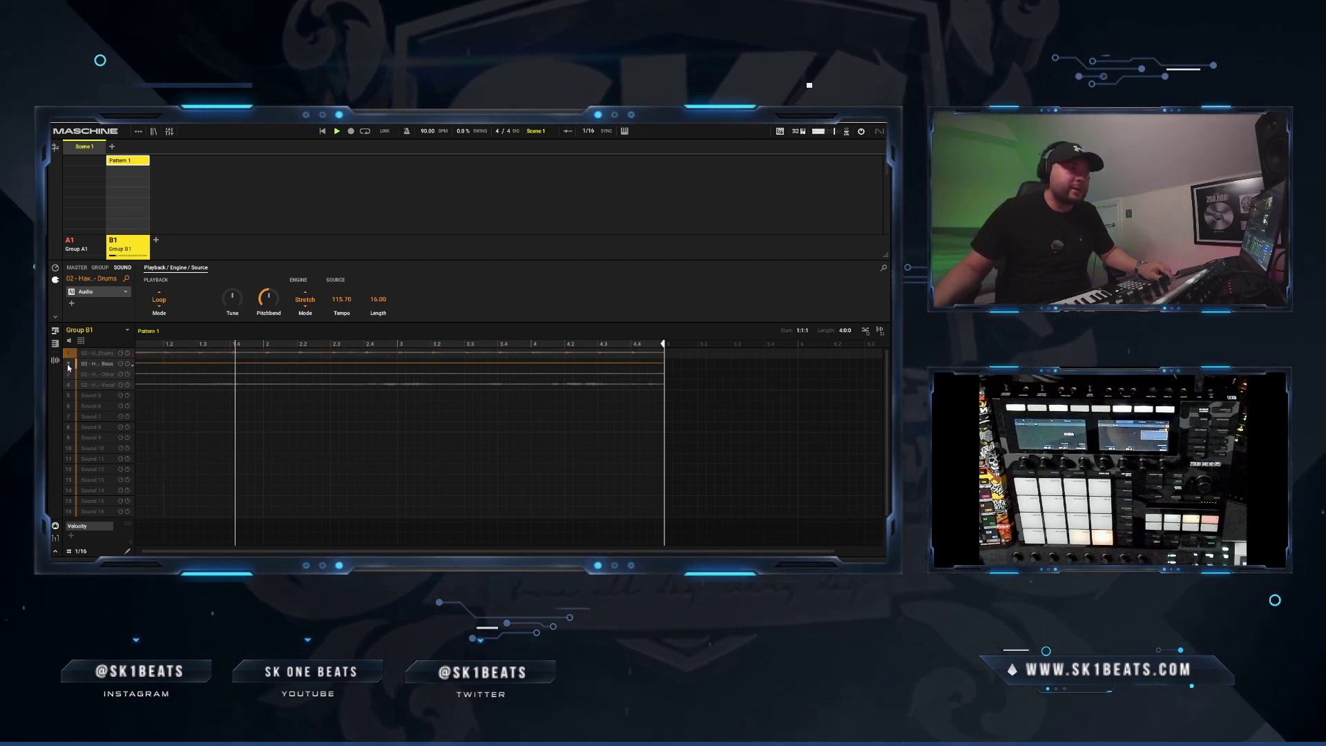
click(86, 366)
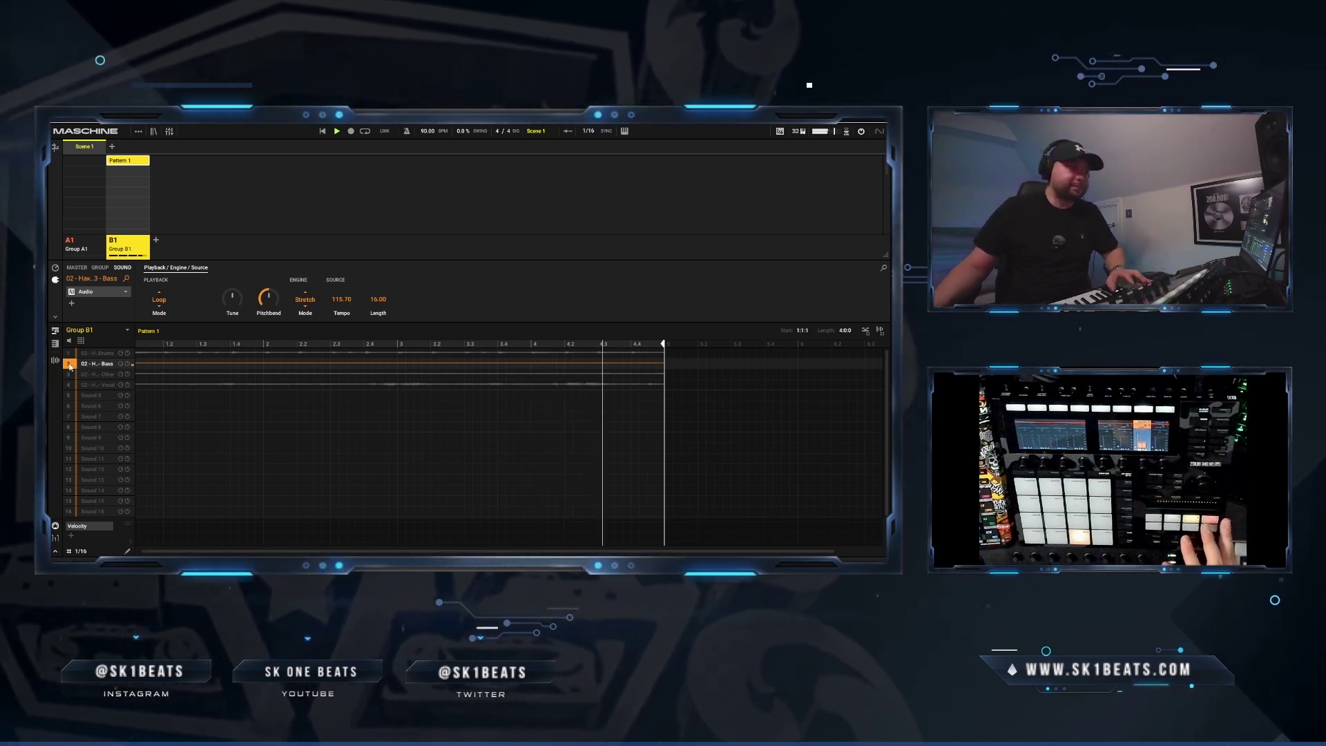
click(69, 366)
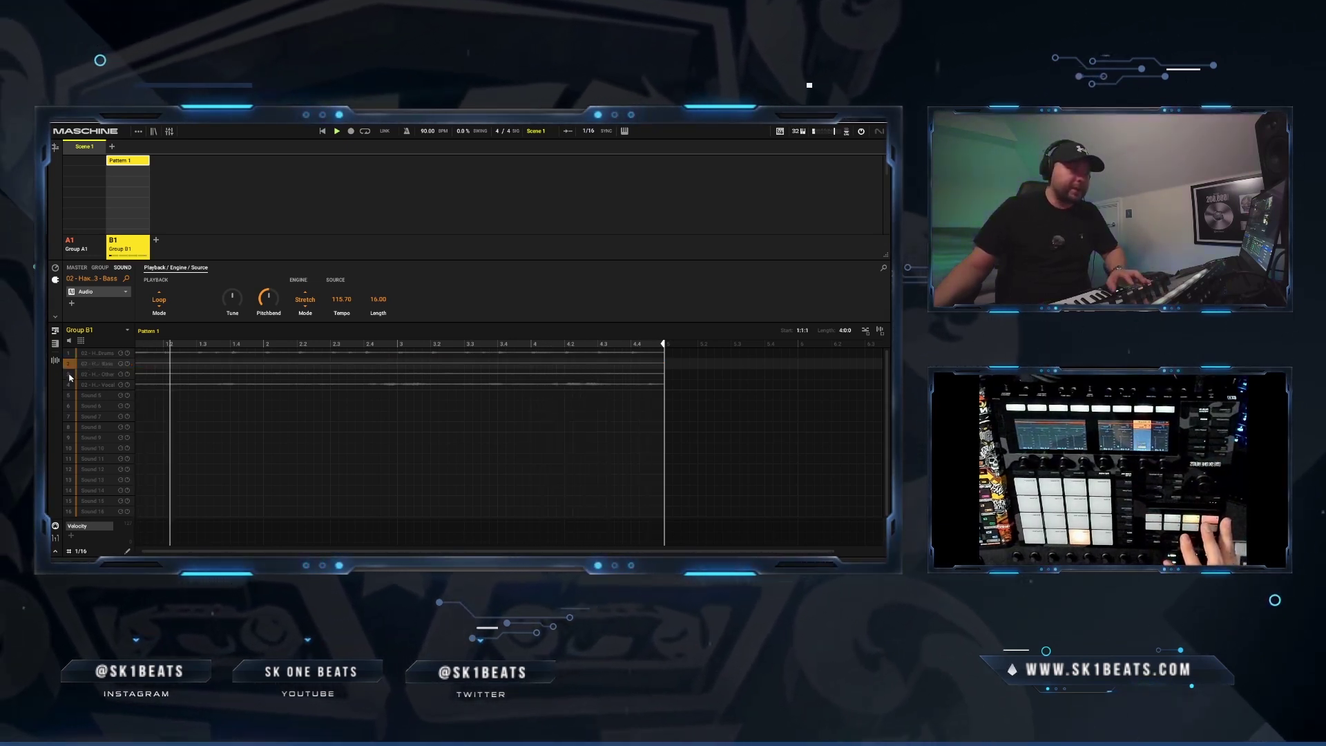
Audition the Other stem, leave only Bass and Other unmuted in Group B1, and stop playback
click(69, 374)
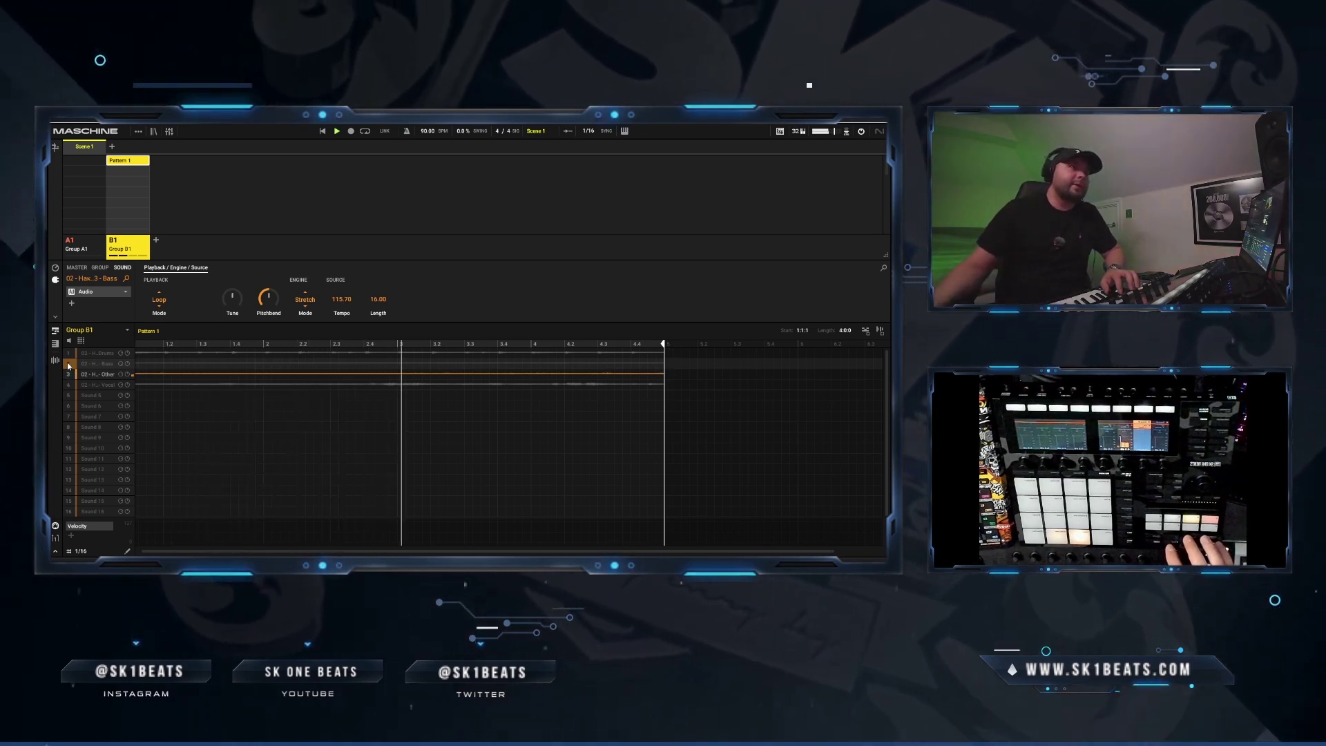
click(68, 365)
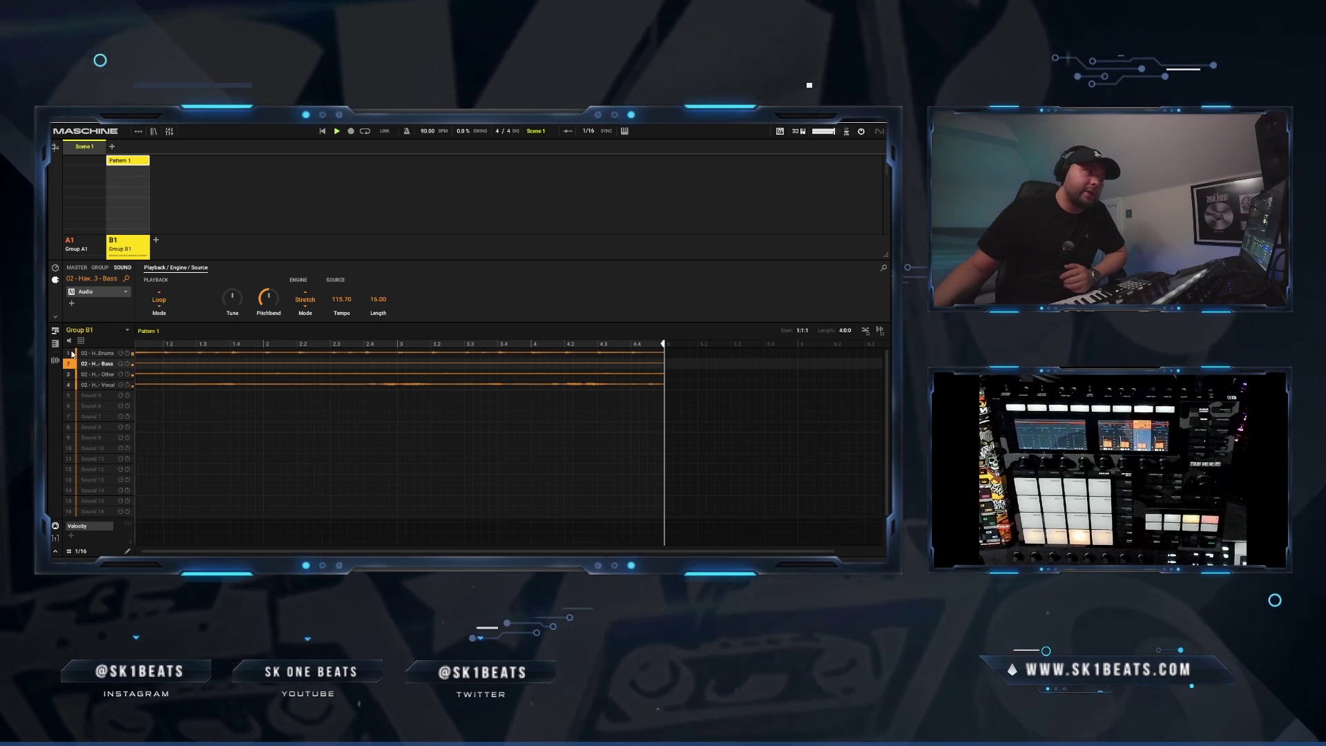
click(72, 354)
click(69, 386)
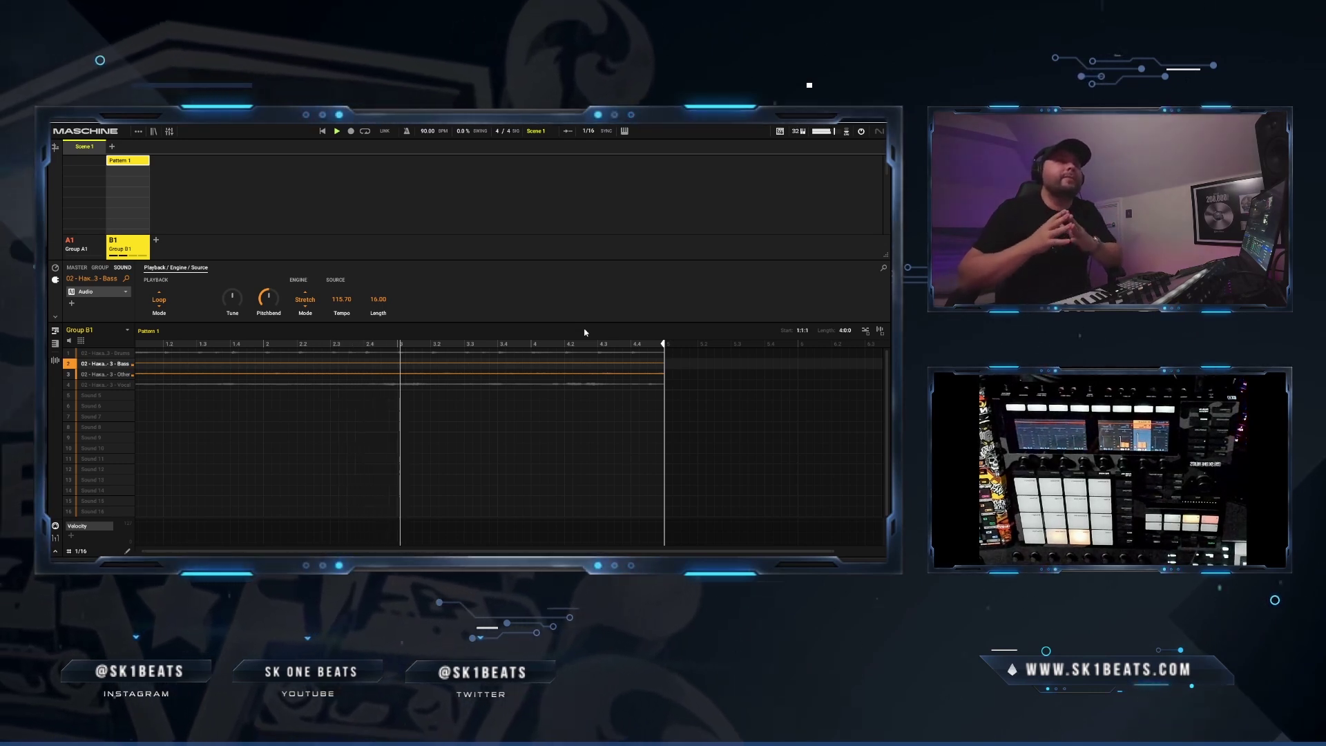
key(space)
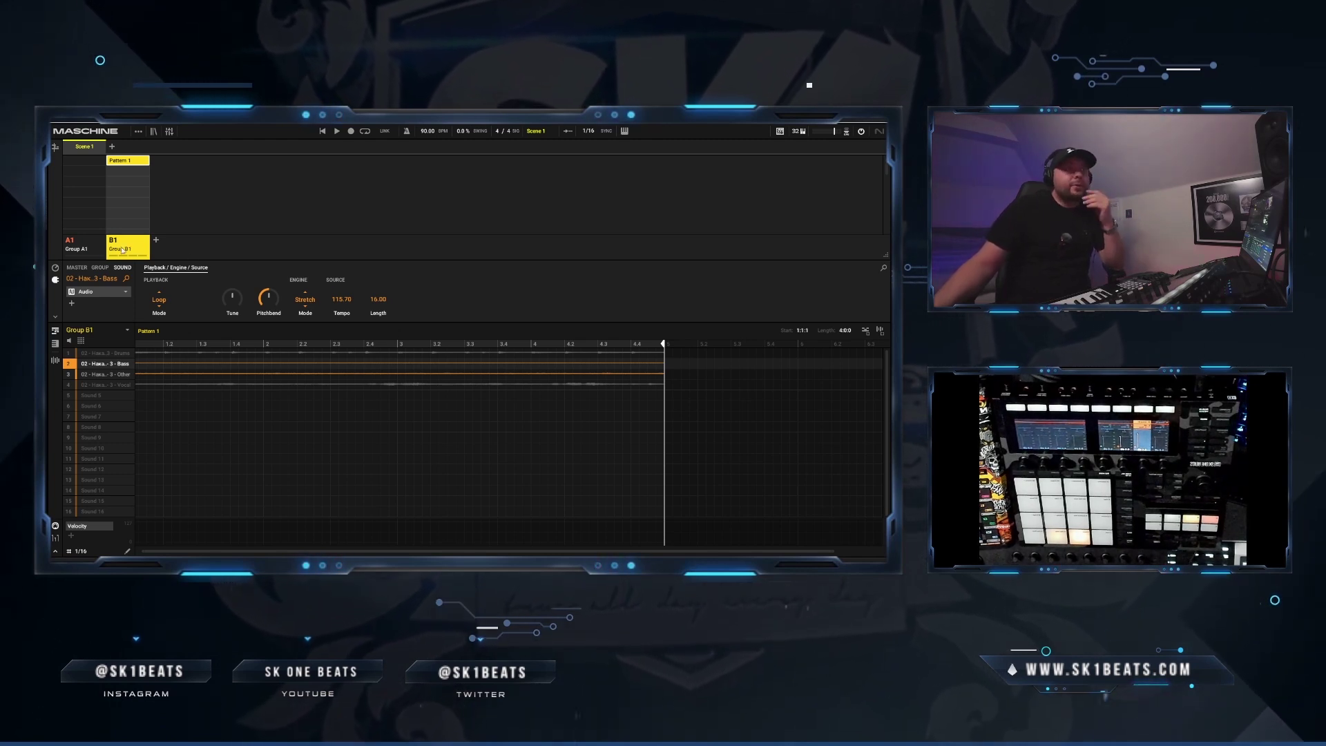
Add a third group and rearrange the groups so the stem pattern sits in C1, with the empty A1 selected
click(92, 254)
click(124, 248)
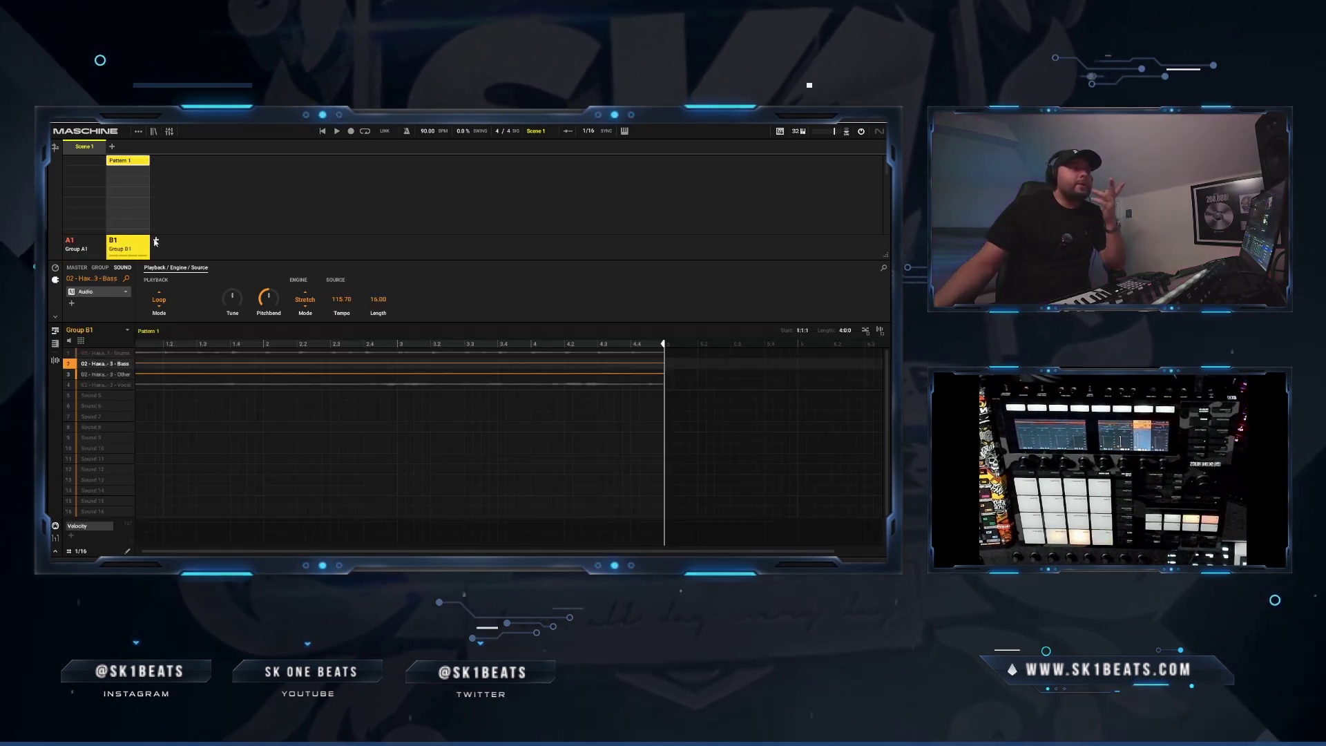
click(156, 241)
drag(123, 251, 74, 250)
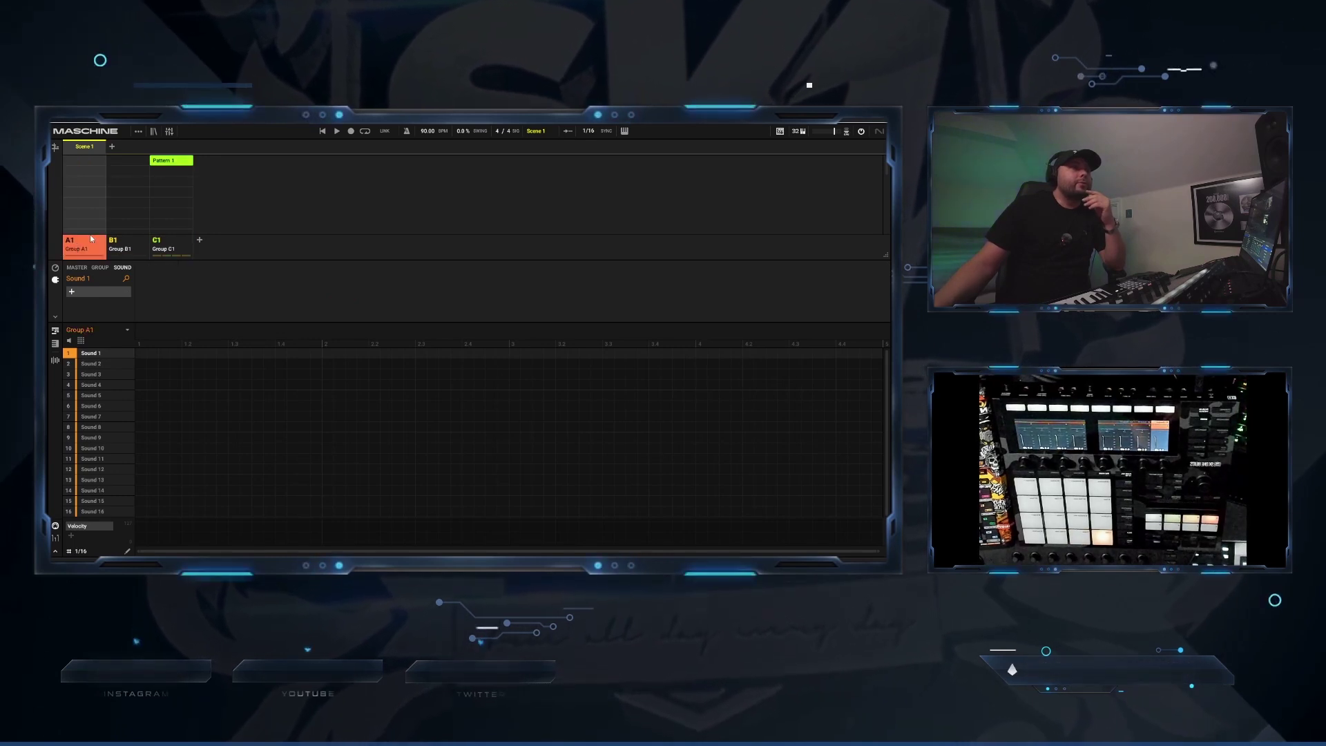
Show the library browser and load War Kit from the Maschine Central kits into Group A1
click(154, 131)
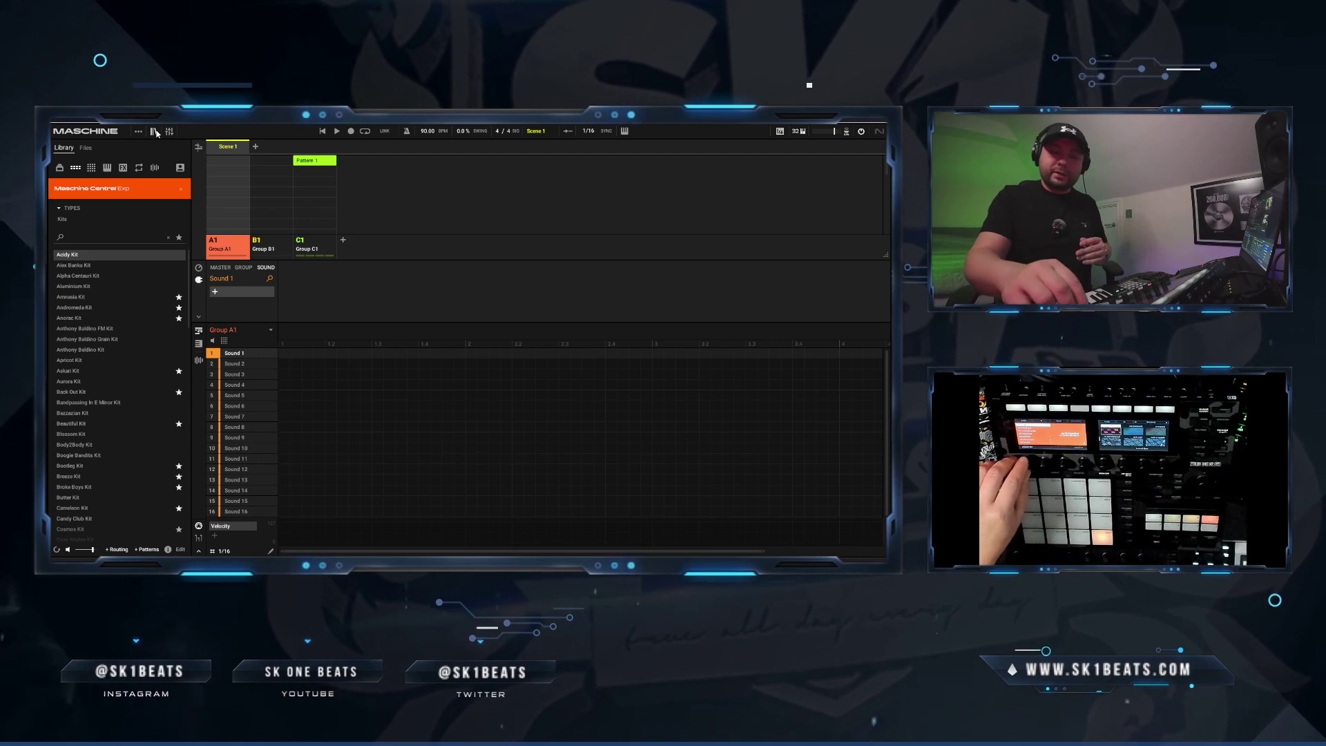
key(Down)
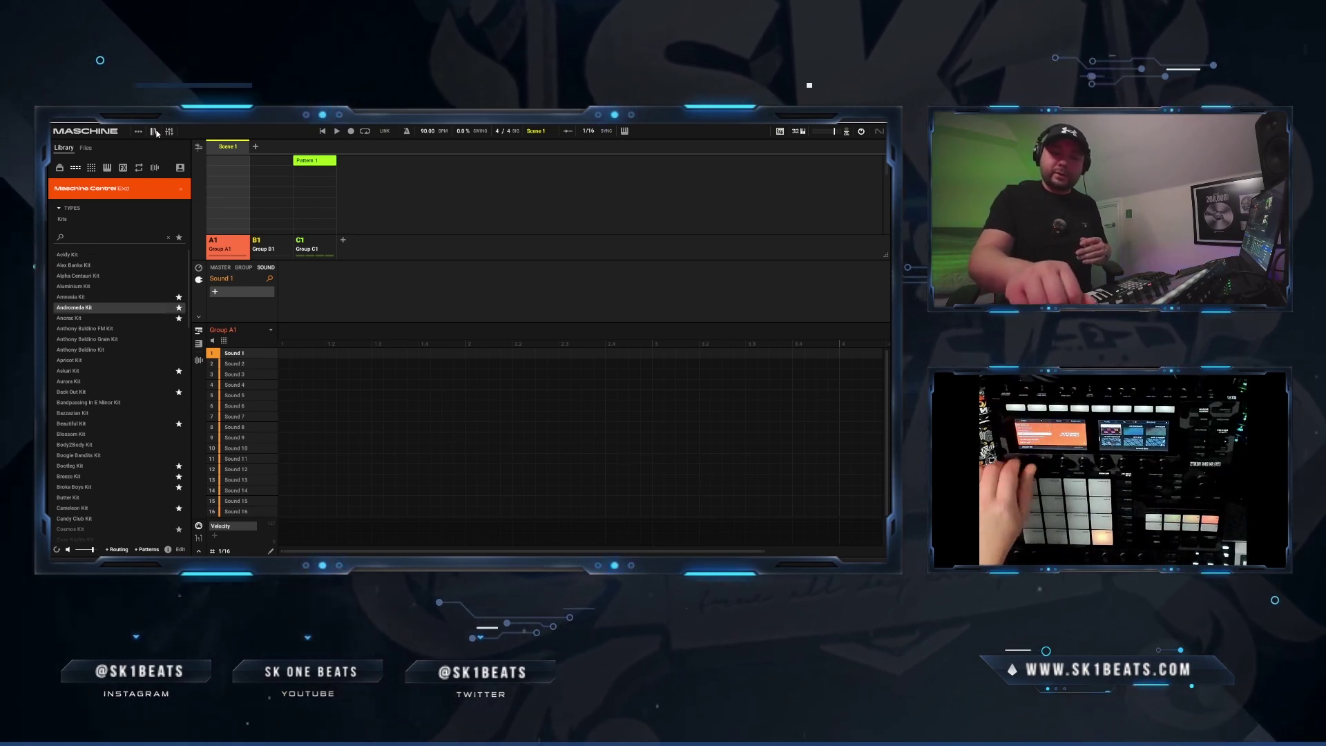
key(Down)
key(Down)
key(Down)
key(Down)
key(Down)
key(Down)
key(Down)
key(Down)
key(Down)
key(Down)
key(Down)
key(Down)
key(Down)
key(Down)
key(Down)
key(Down)
key(Down)
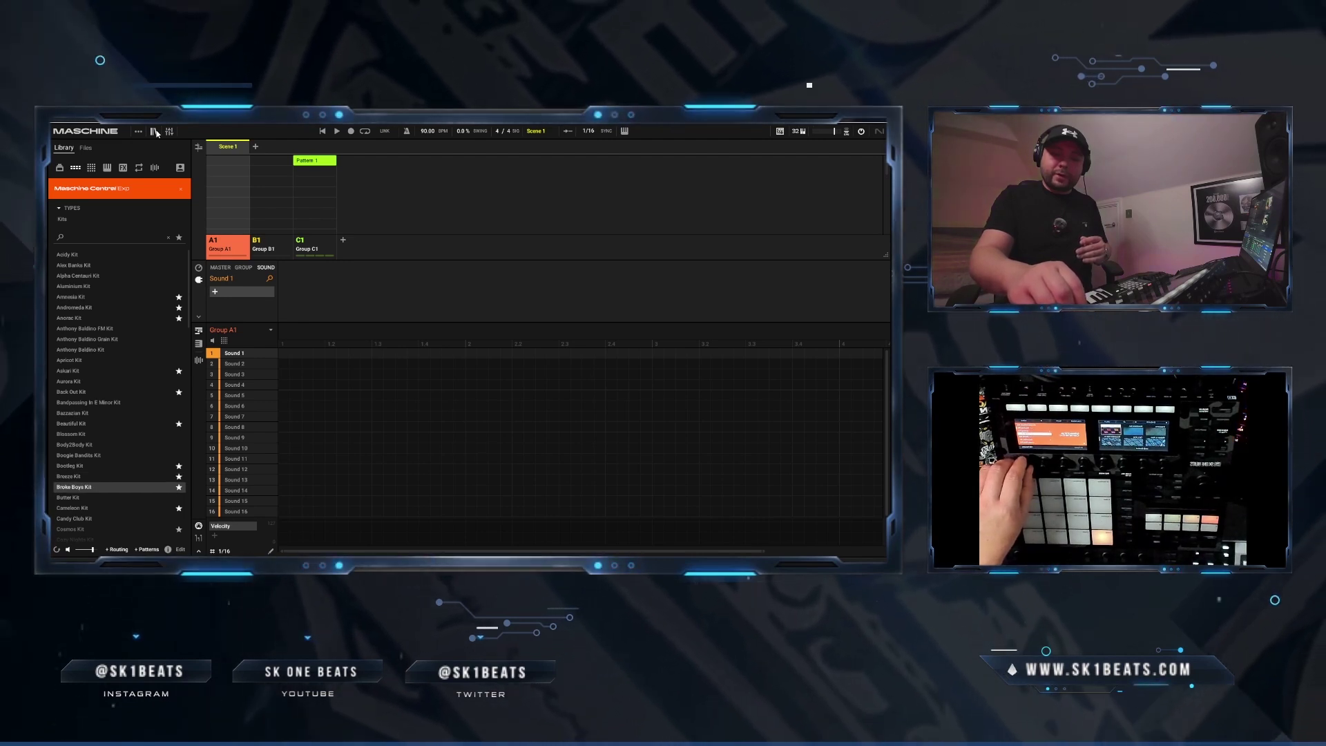
key(Up)
key(Down)
key(Down)
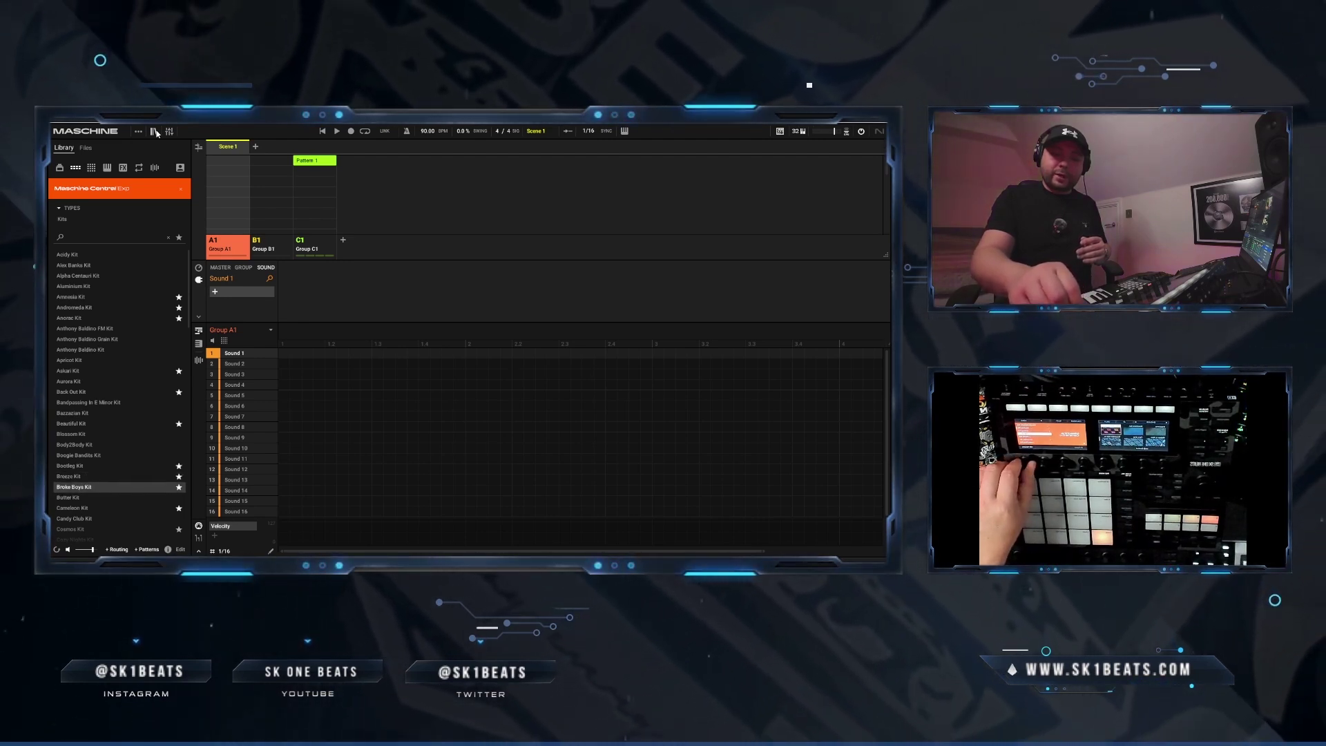
key(Down)
key(Down)
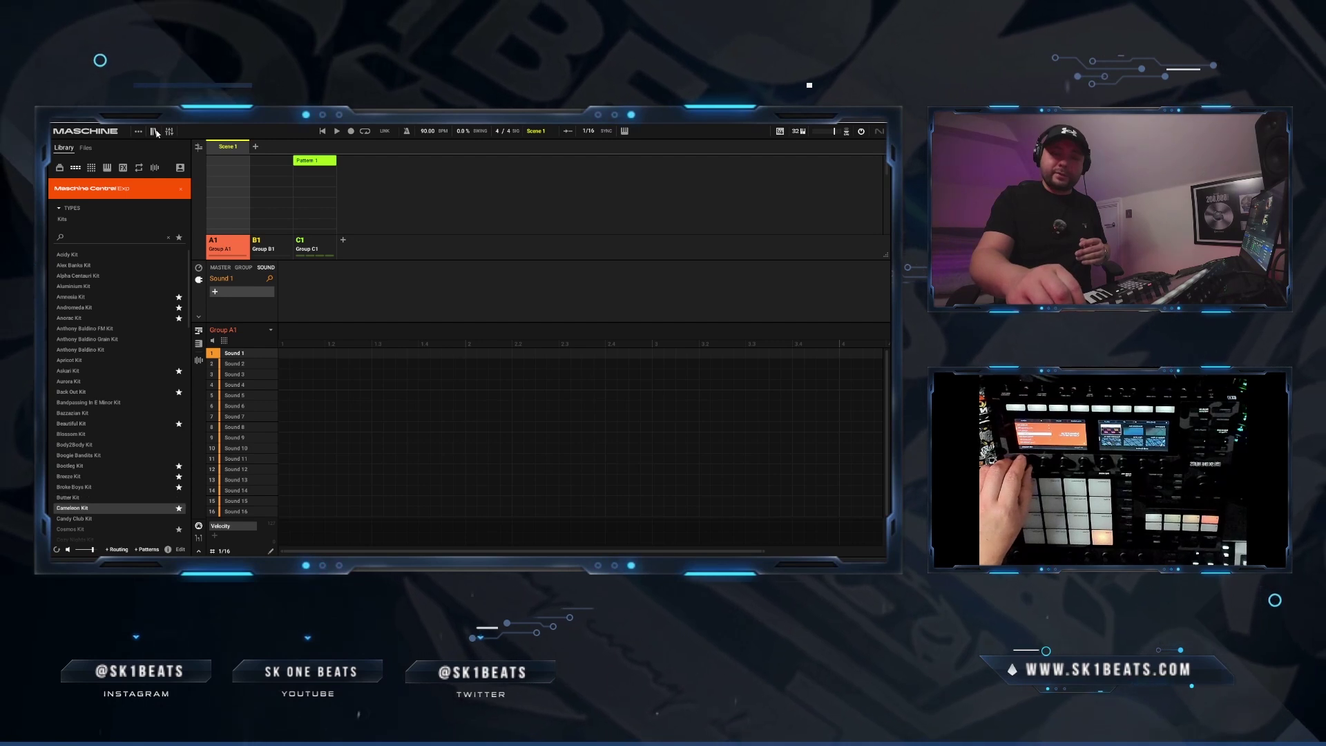
key(Down)
key(Down)
key(Down)
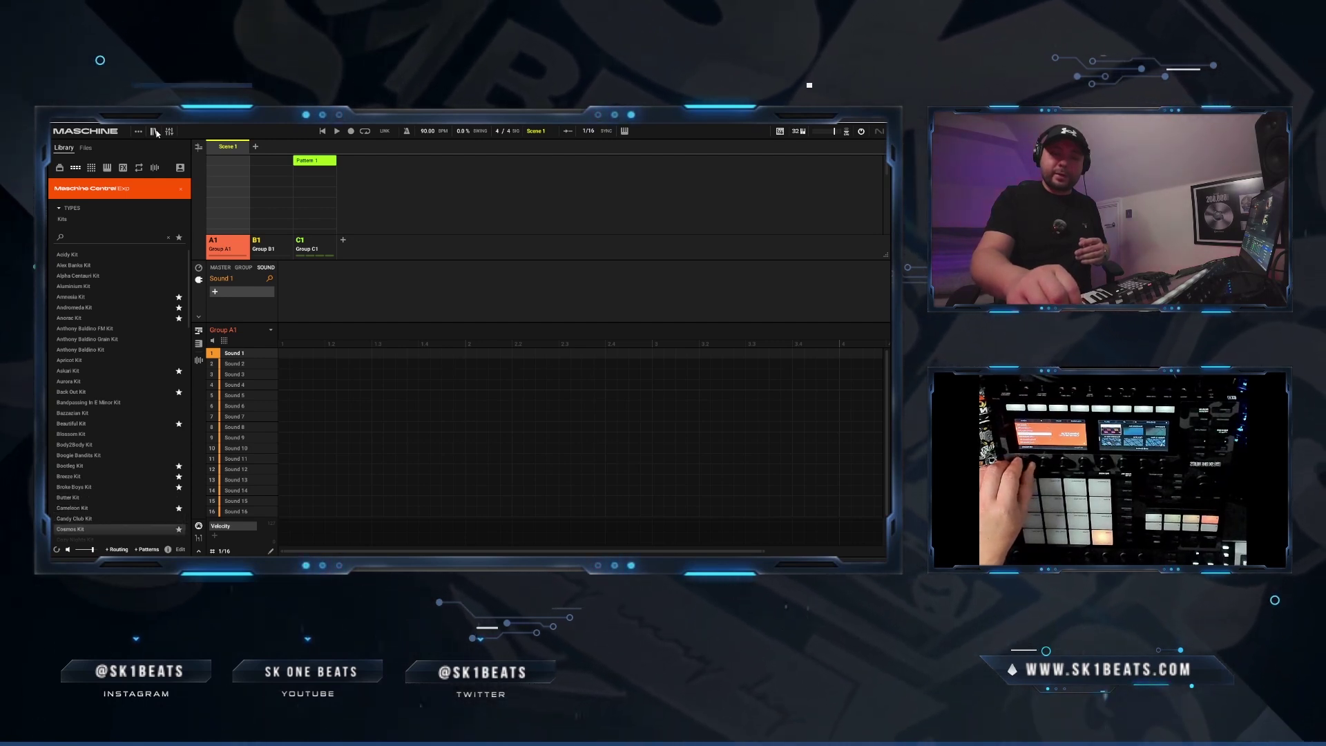
key(Down)
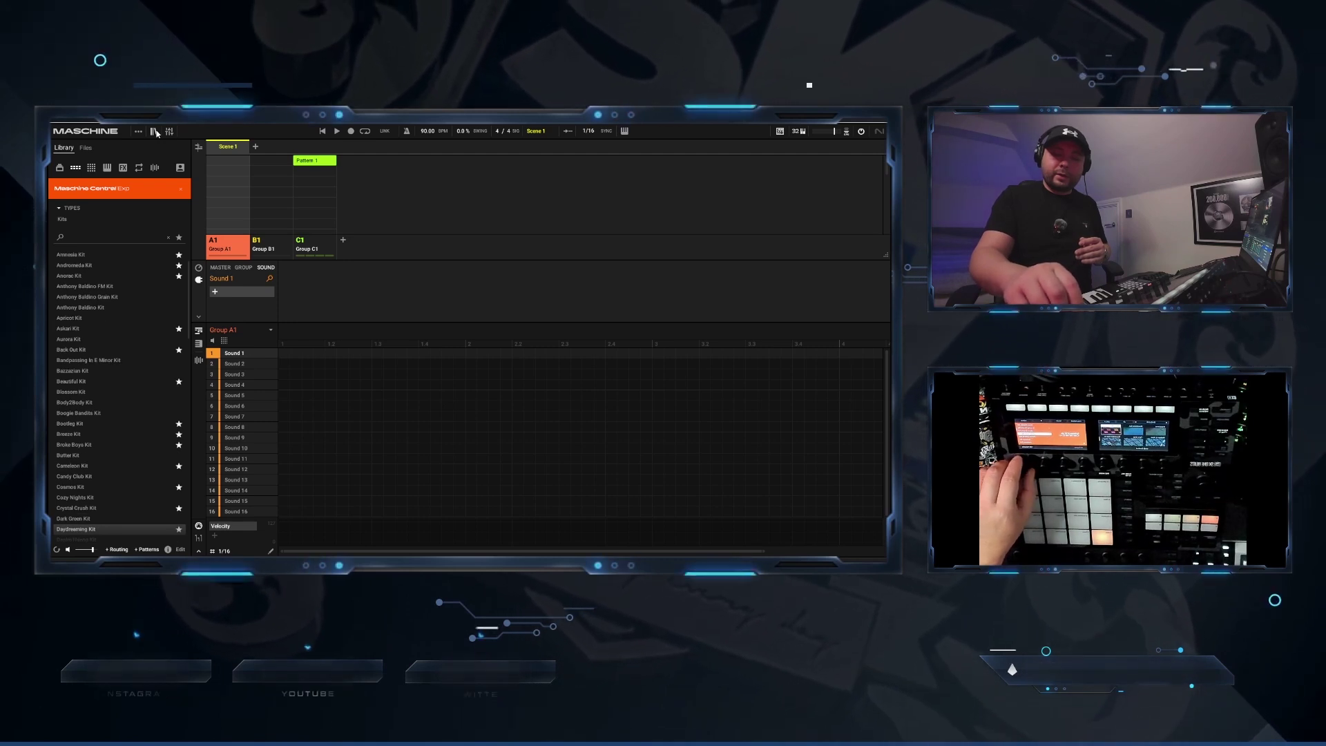
key(Down)
key(Down)
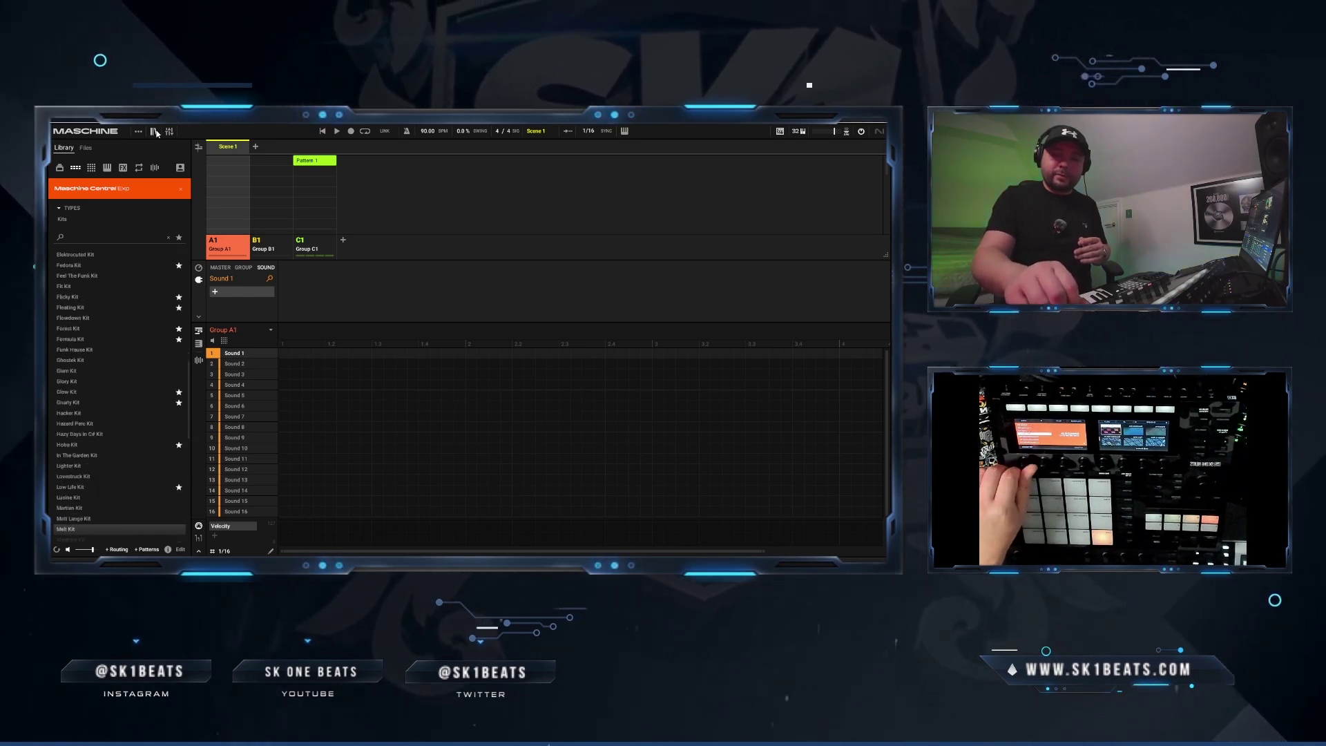
key(Down)
key(Down)
key(Down)
key(Down)
key(Down)
key(Down)
key(Down)
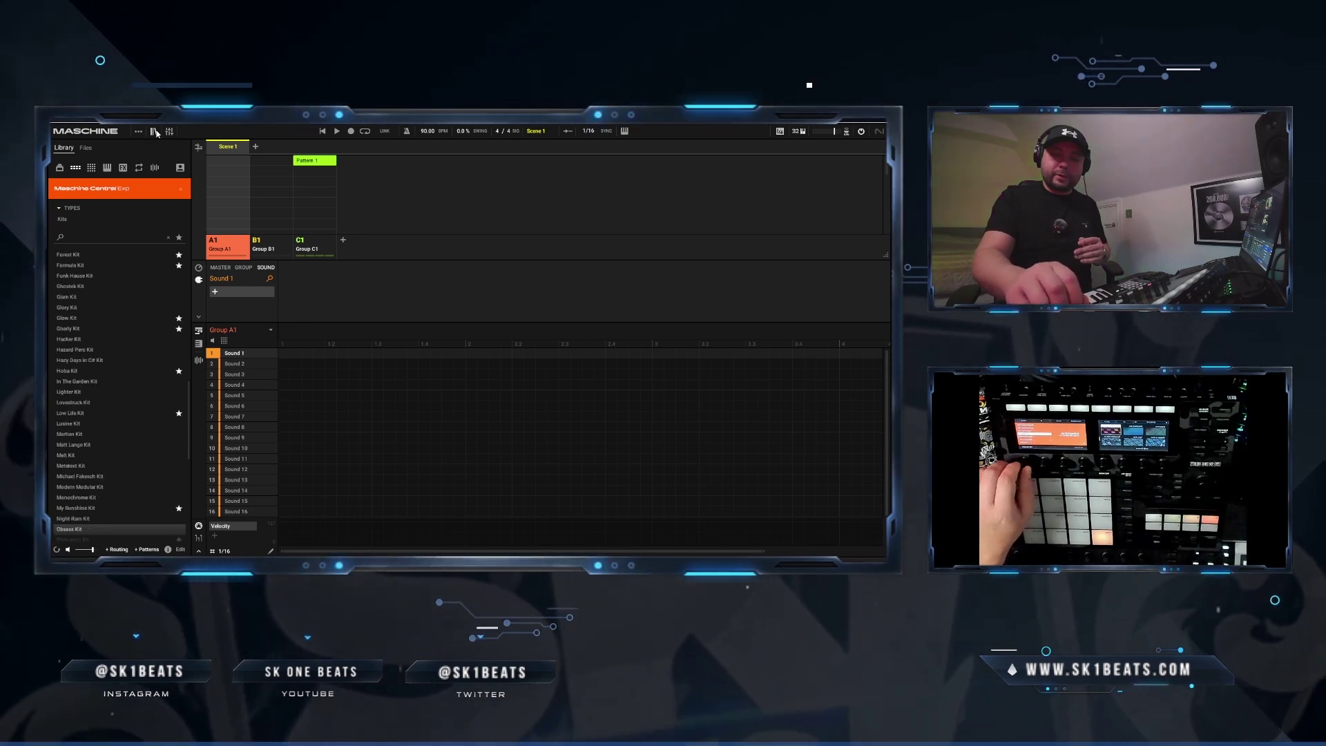
key(Down)
key(Down)
key(Down)
key(Down)
key(Down)
key(Down)
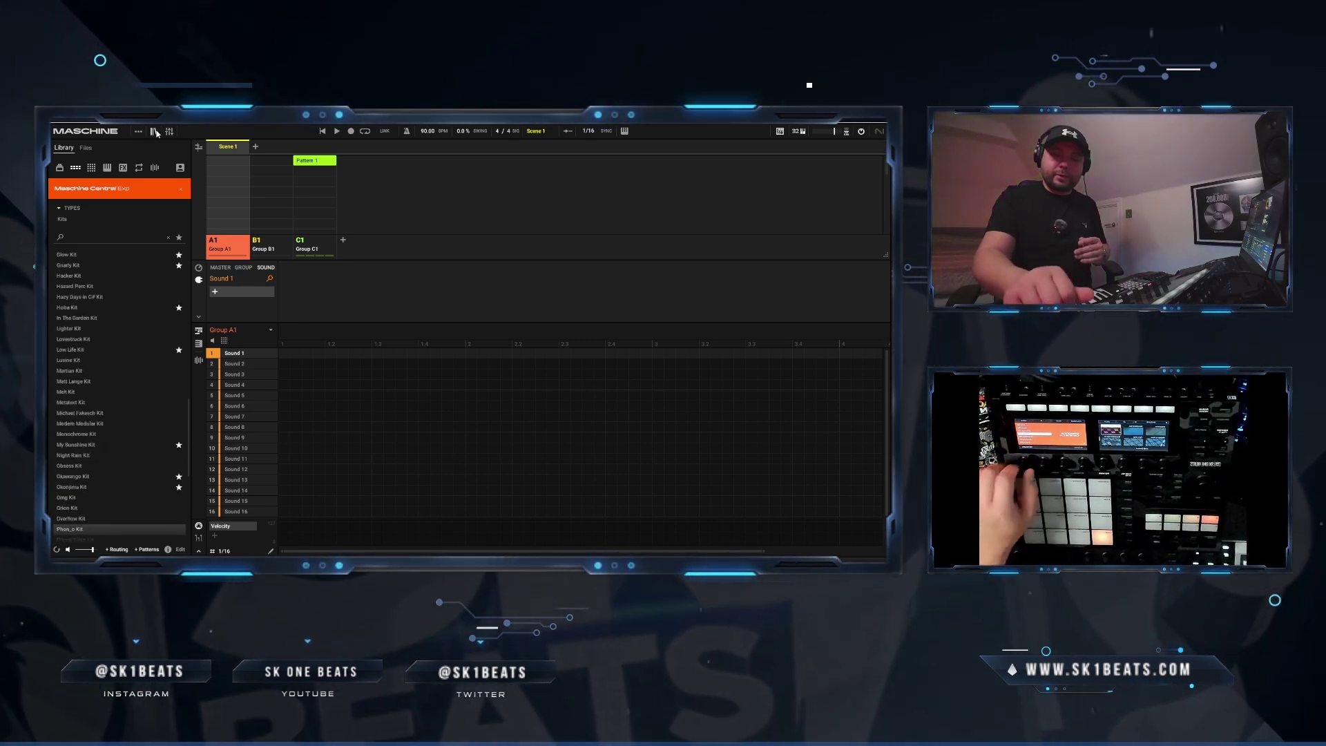
key(Down)
key(Down)
key(Down)
key(Down)
key(Down)
key(Down)
key(Down)
key(Down)
key(Down)
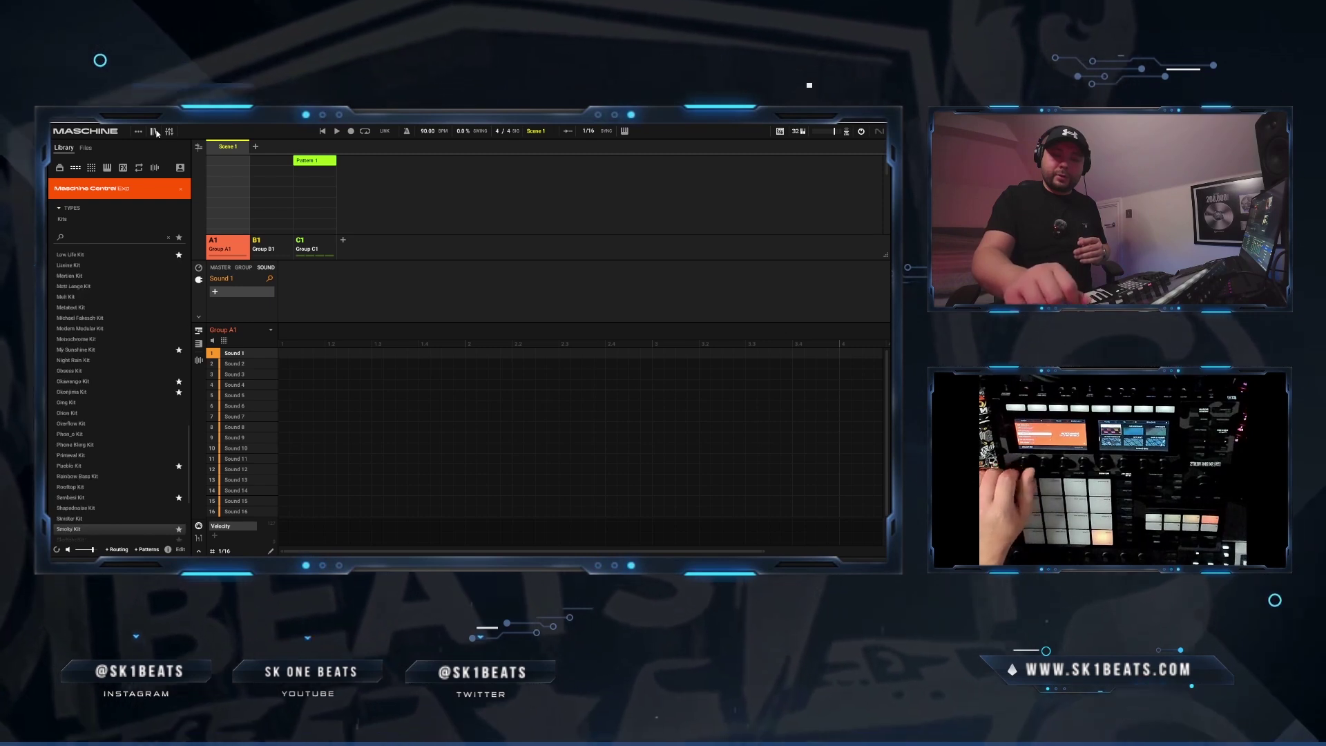
key(Down)
key(Down)
key(Down)
key(Down)
key(Down)
key(Down)
key(Down)
key(Down)
key(Down)
key(Down)
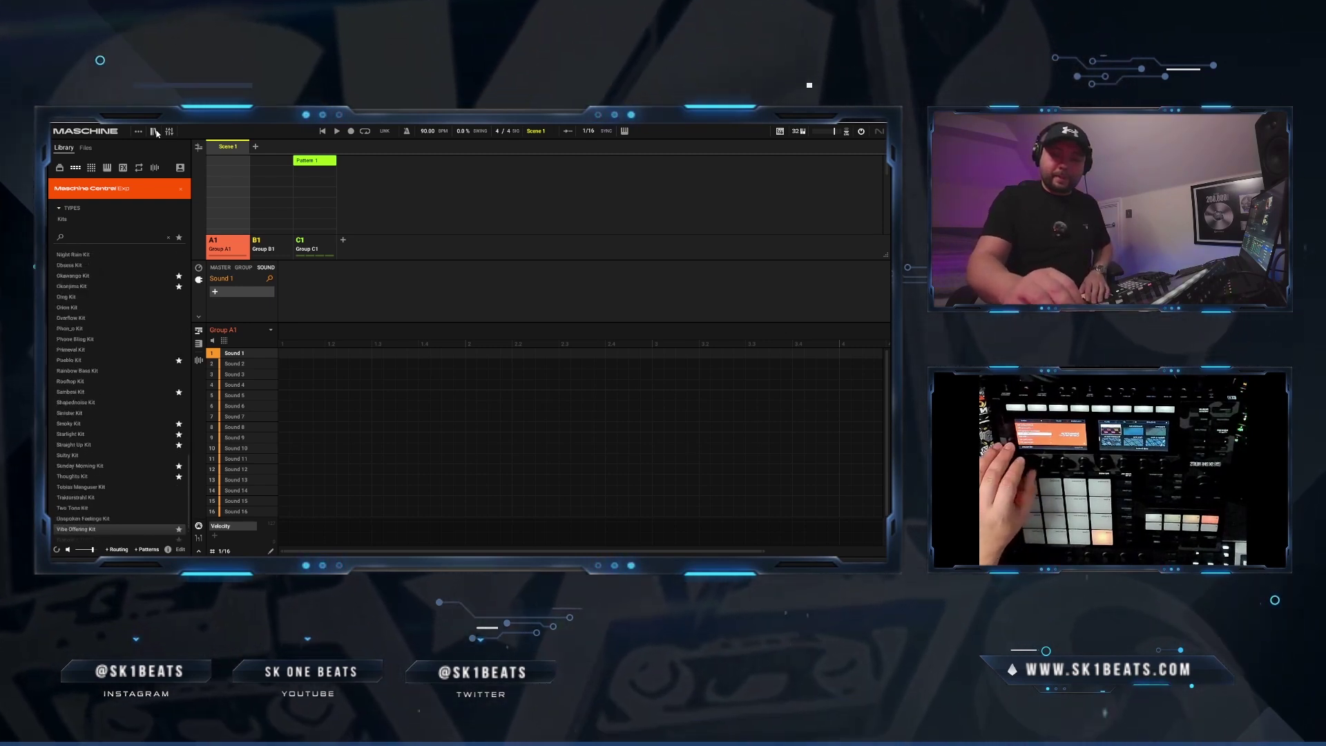
key(Down)
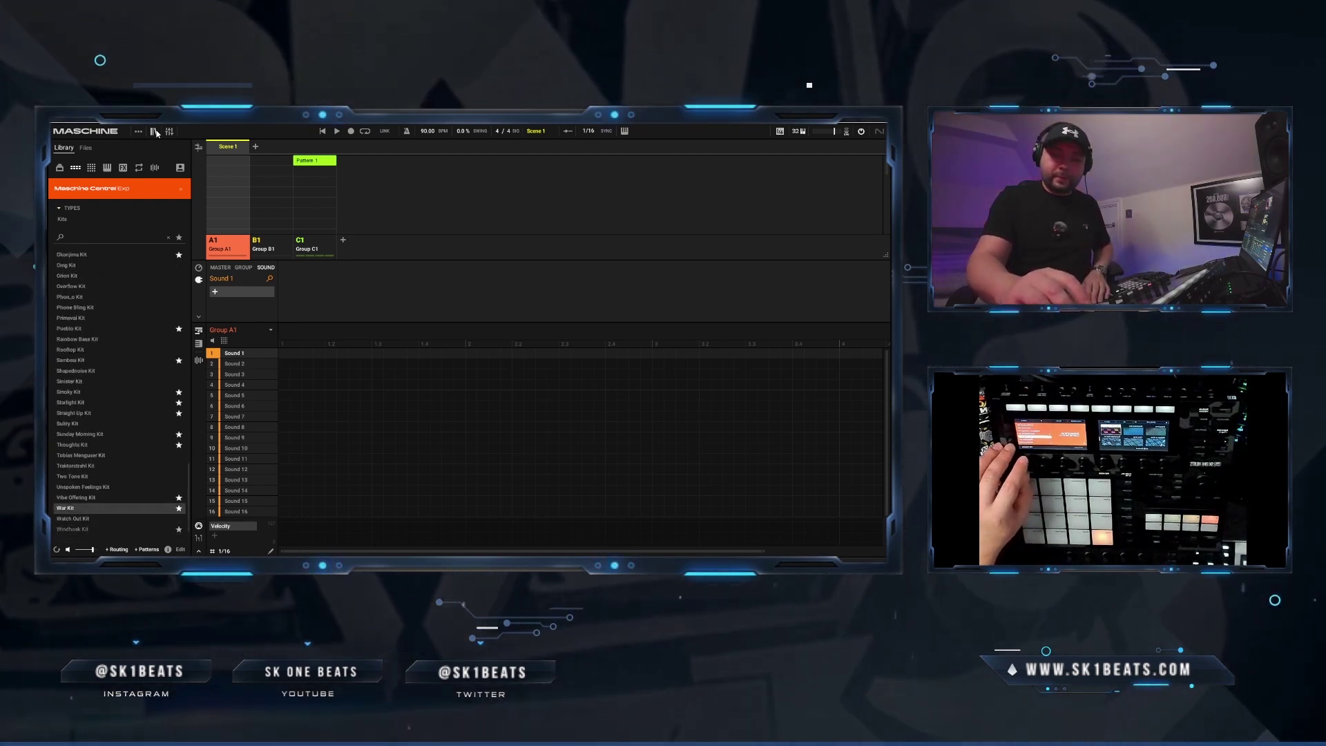
key(Return)
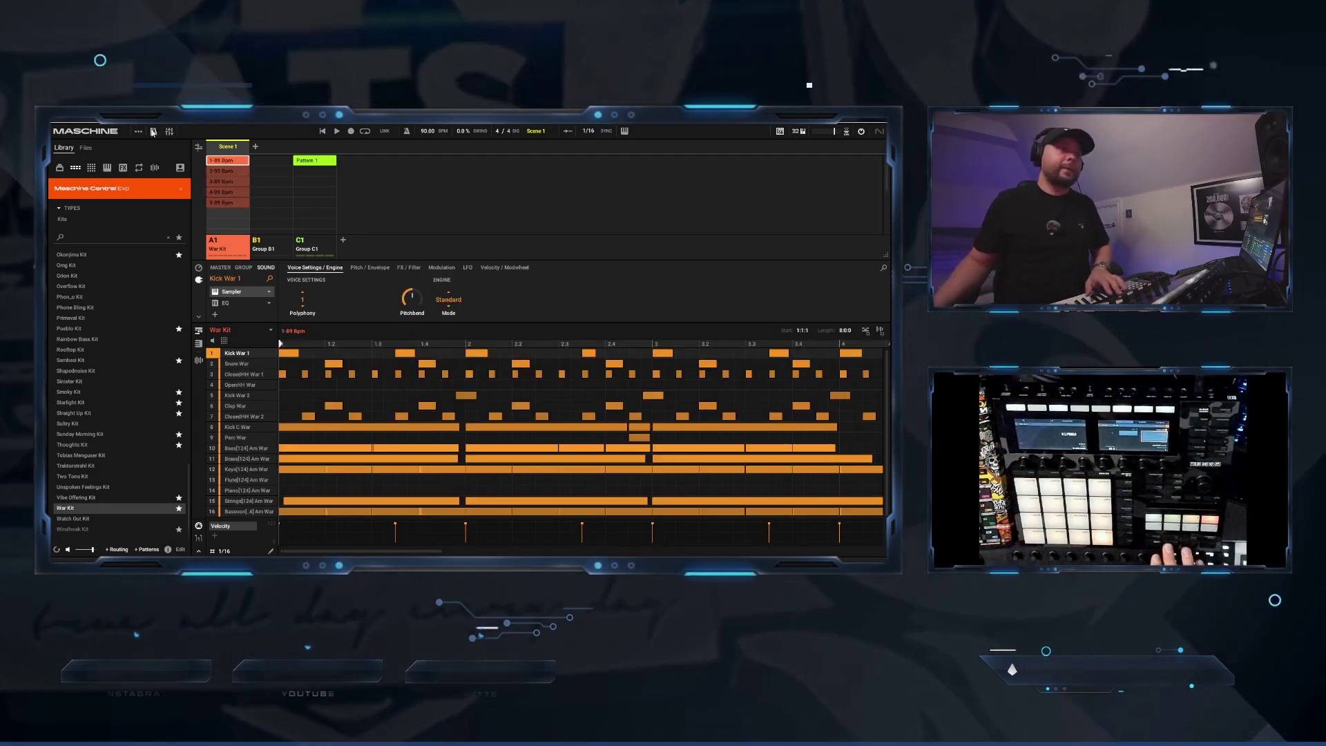
Mute sounds 8 to 16 of War Kit in Group A1, leaving only the kick, snare, clap and hi-hat sounds active
click(213, 511)
click(214, 502)
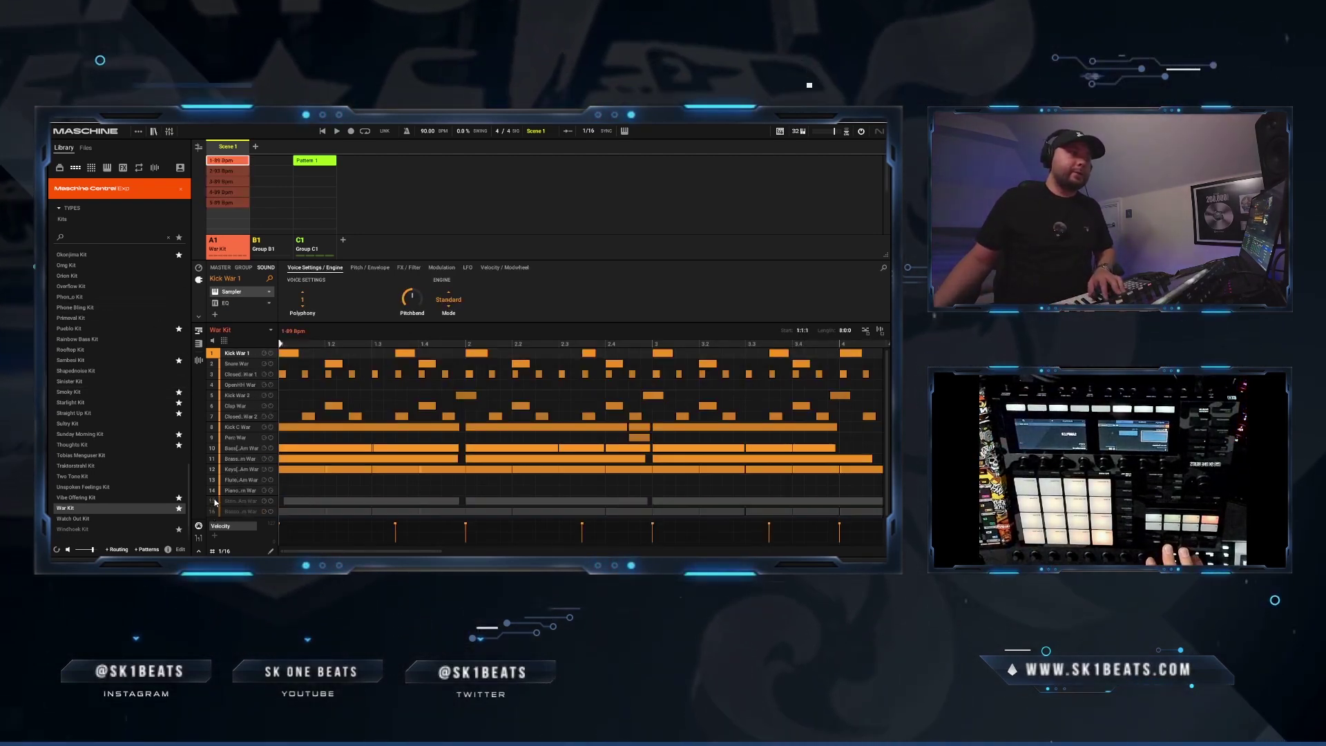
click(213, 490)
click(214, 480)
click(213, 469)
click(214, 458)
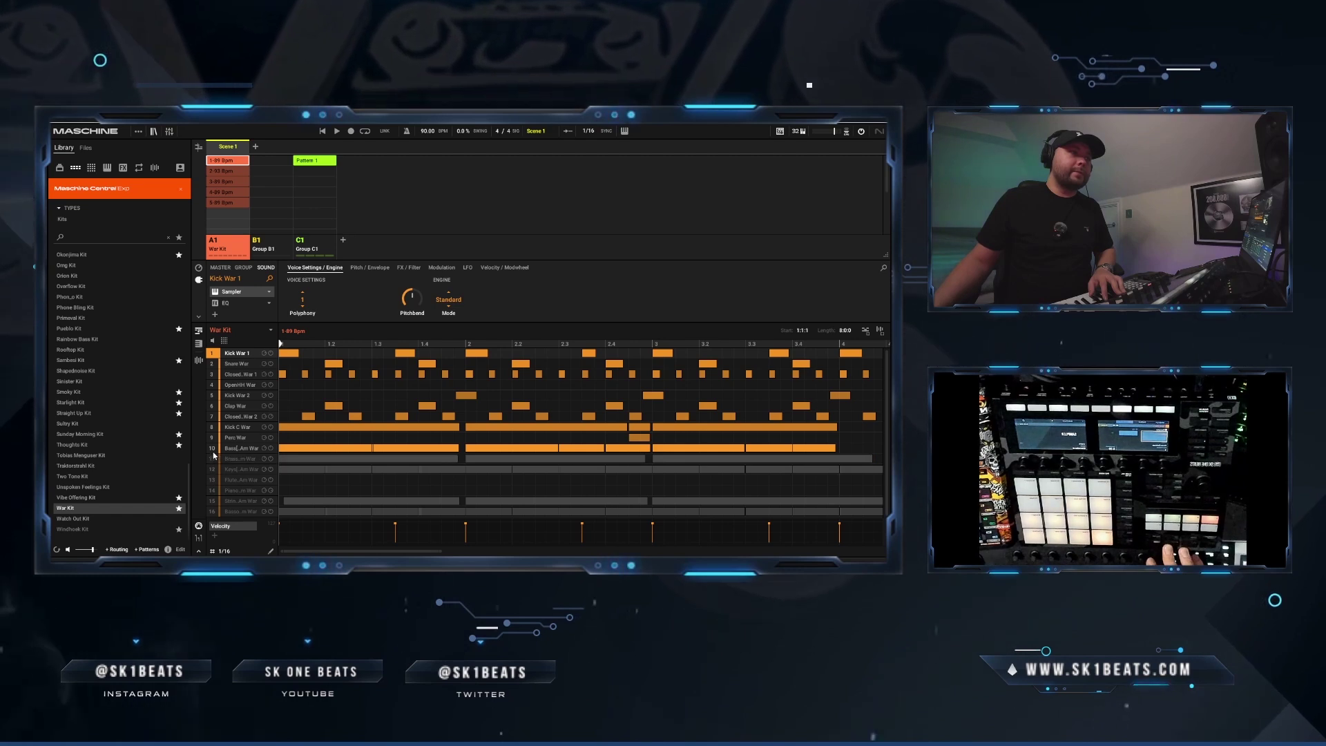
click(214, 448)
click(214, 427)
click(214, 437)
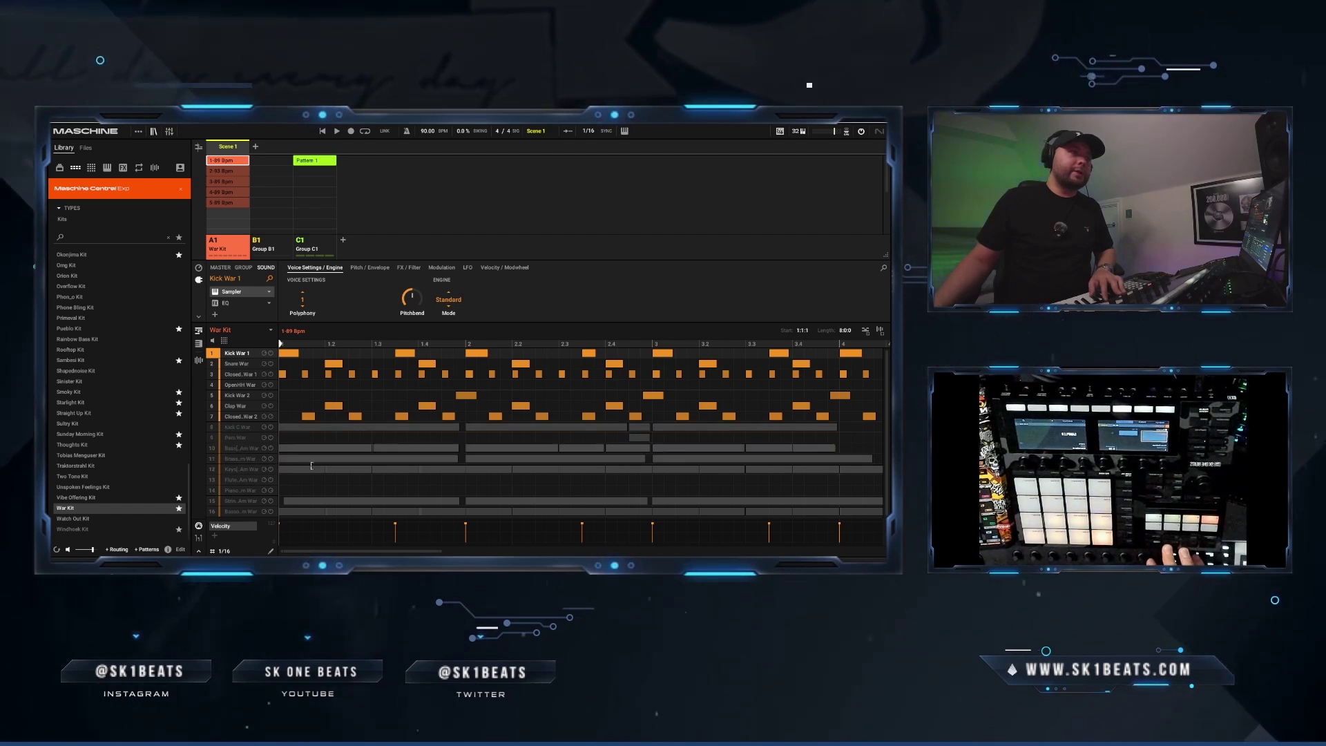
Play War Kit's pattern together with the stems and bring up the Bass stem in Group C1
drag(439, 554, 784, 540)
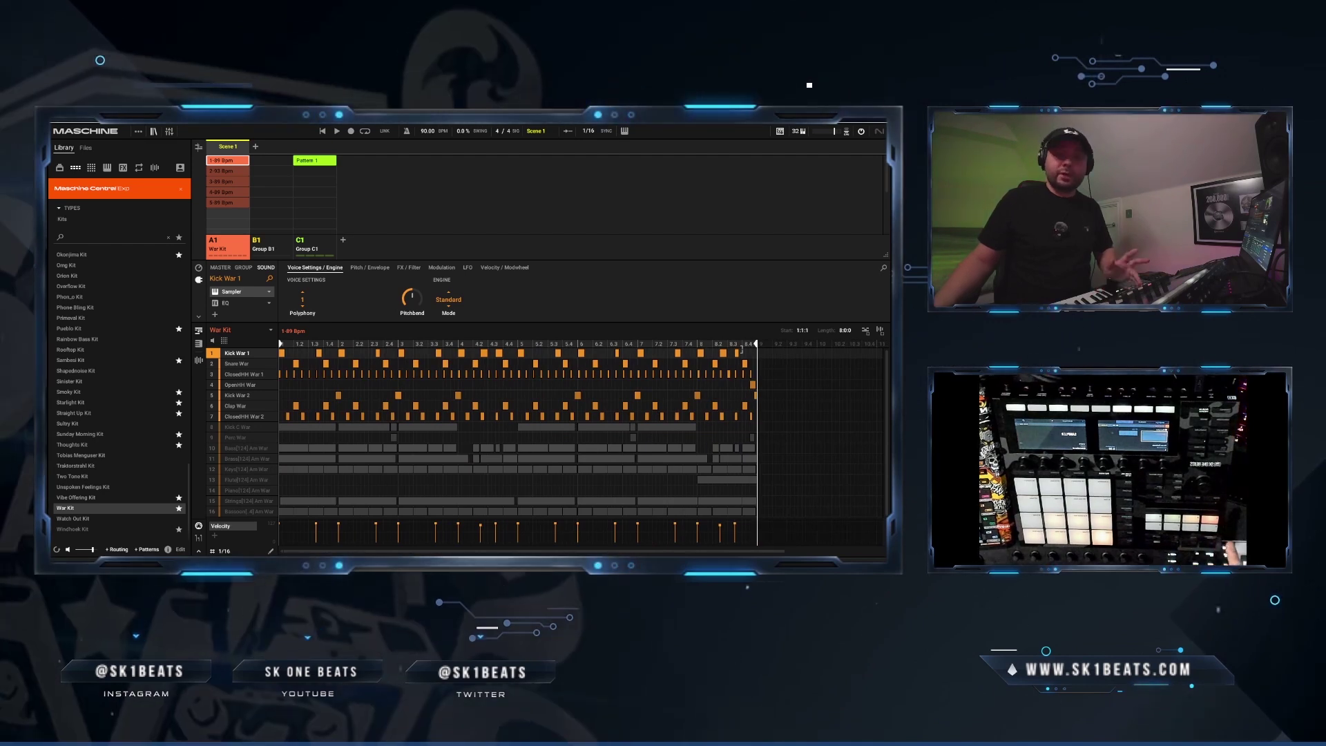
key(space)
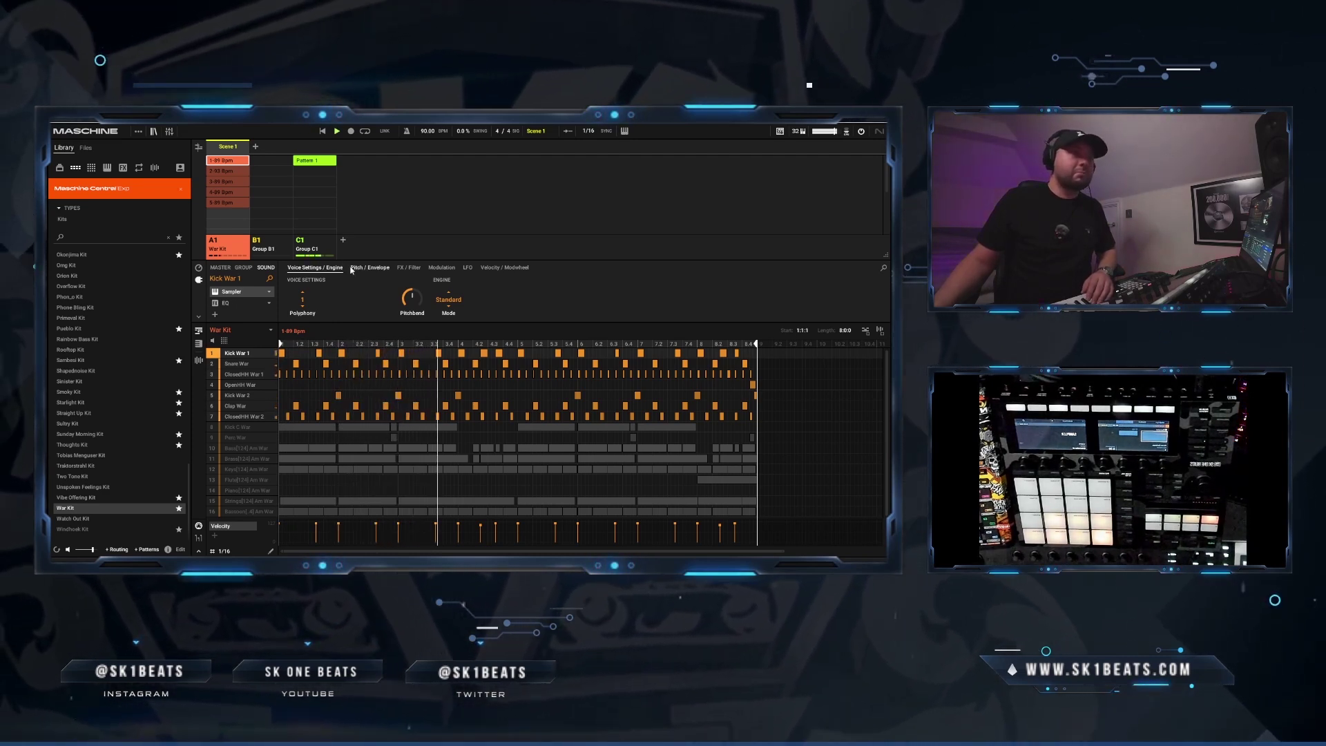
click(314, 247)
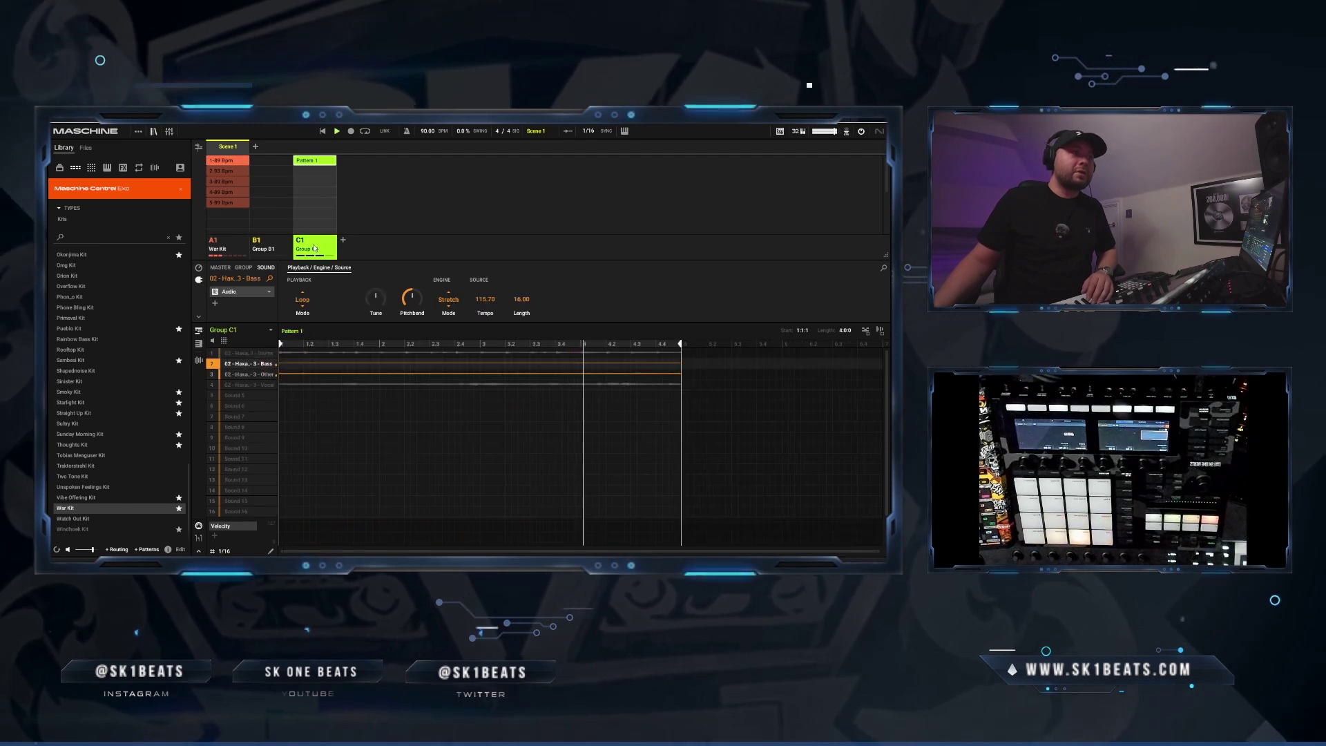
click(215, 366)
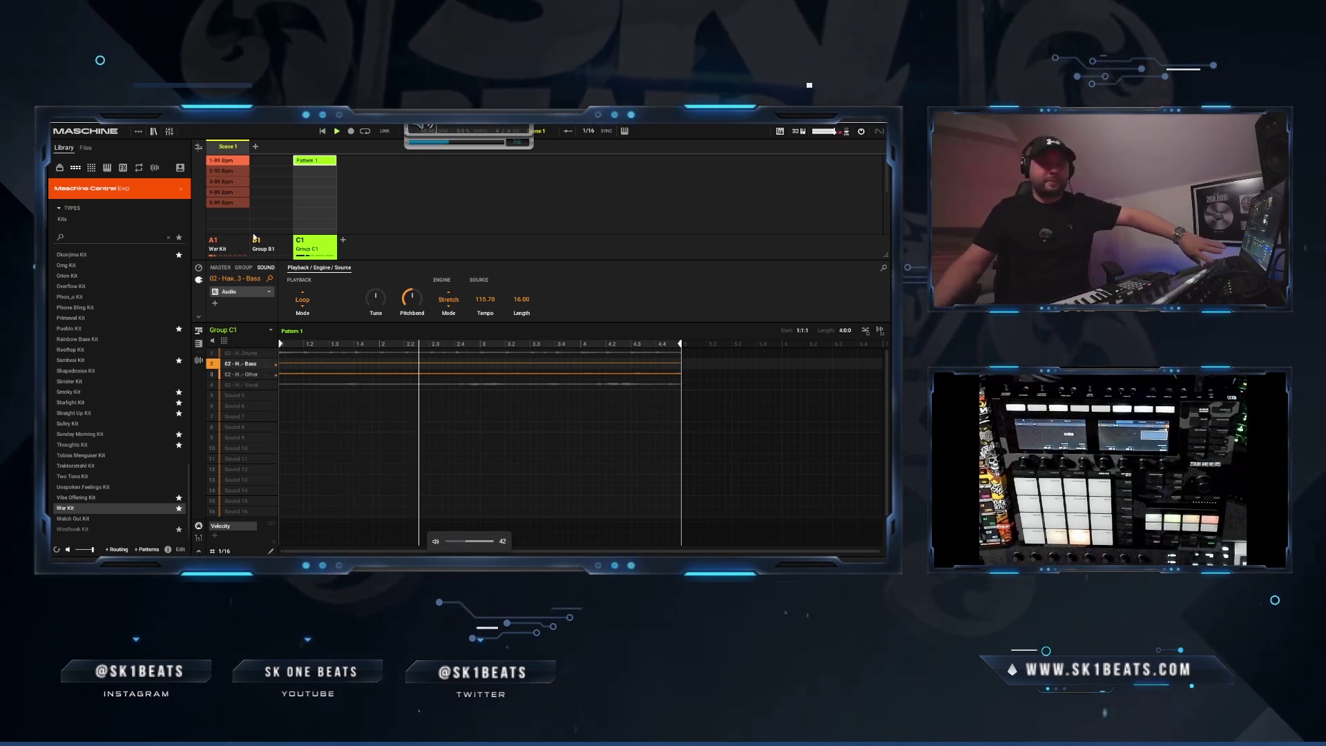
Add a fourth group, load Nexus with the Big Strings preset on its first sound, and select all notes in its pattern
click(344, 241)
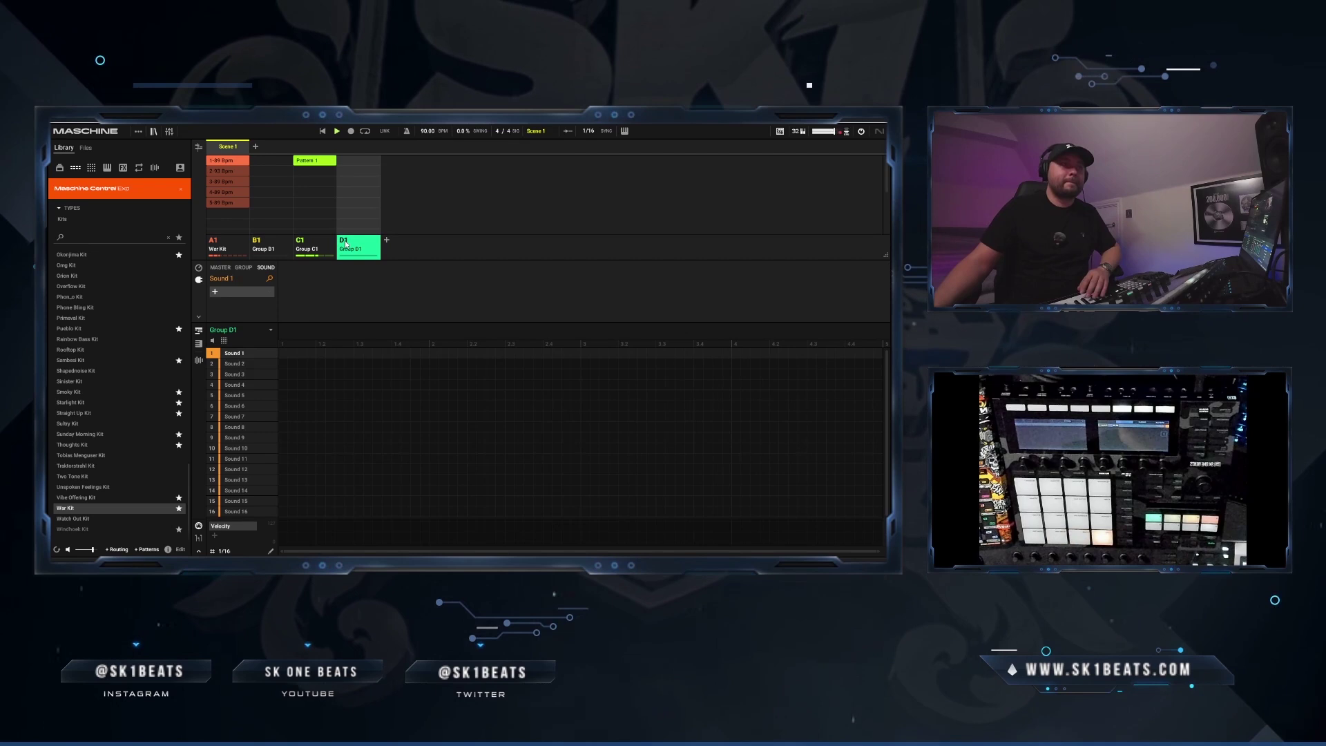
click(215, 291)
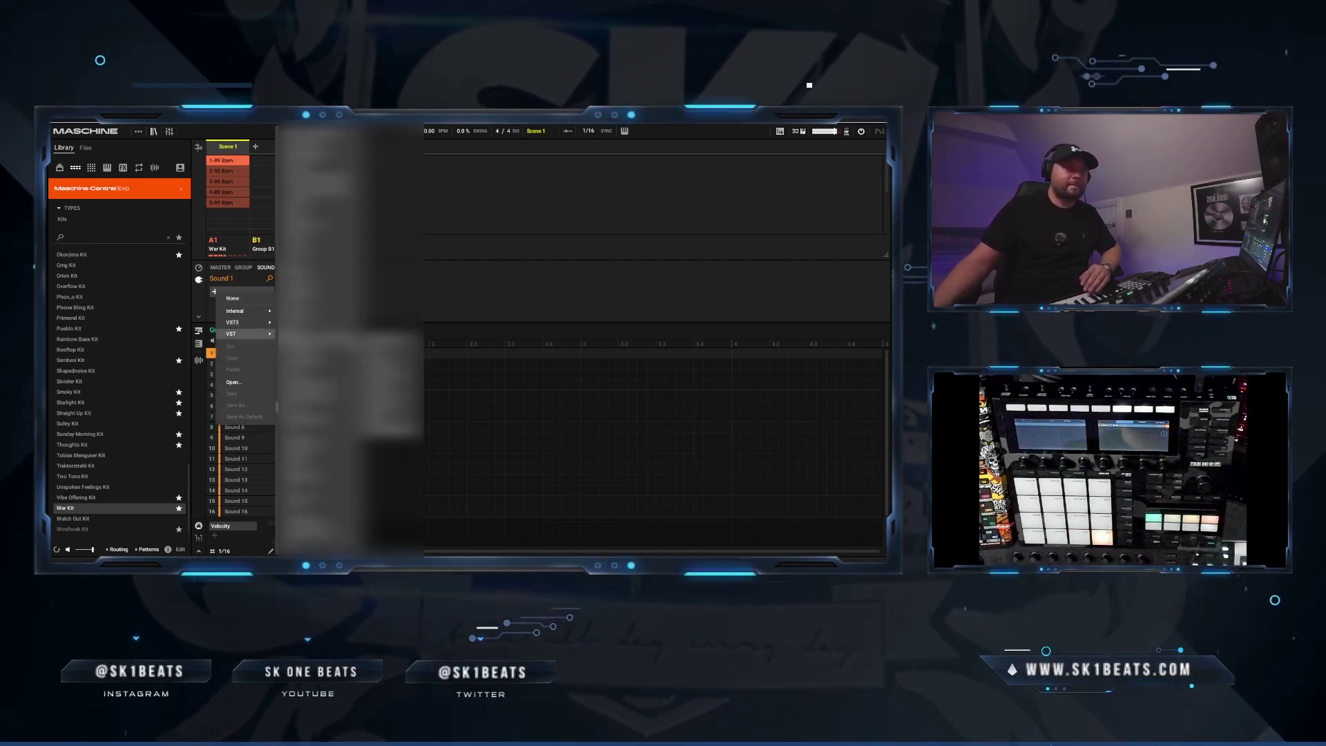
mouse_move(239, 334)
click(349, 431)
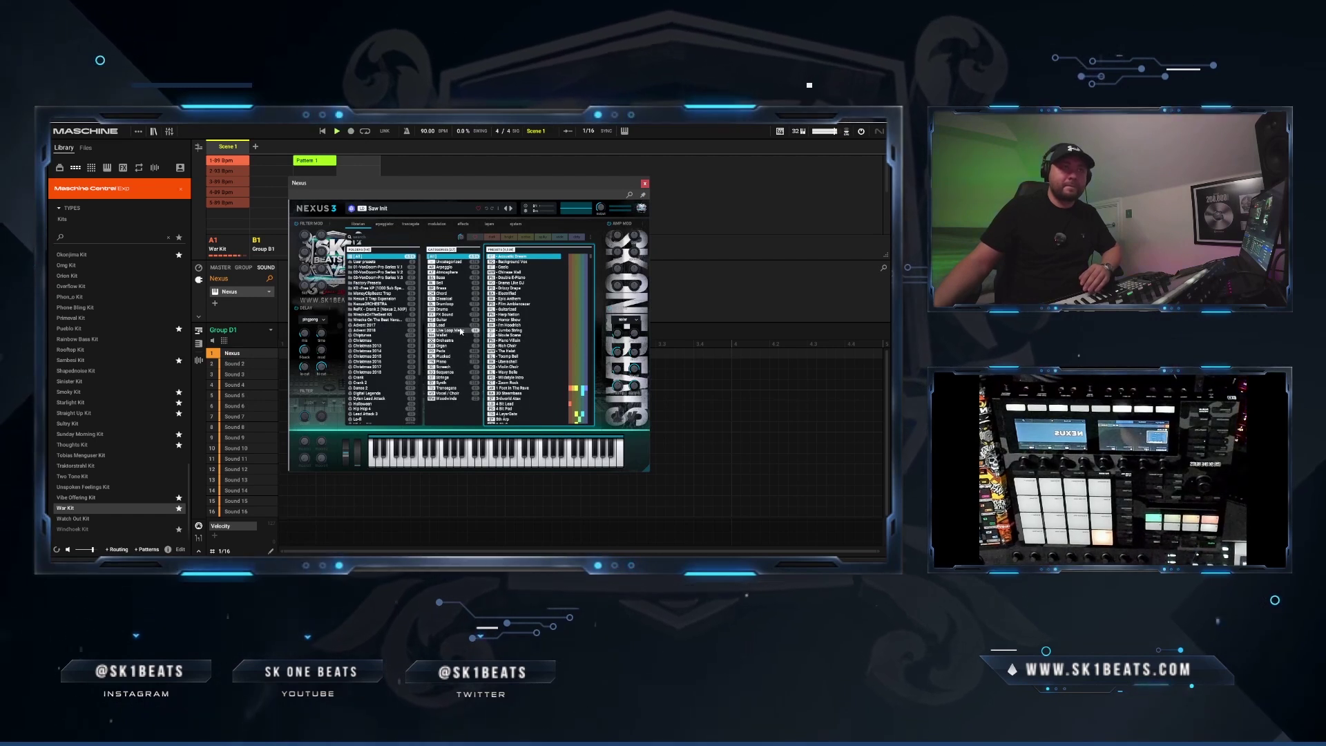
click(455, 378)
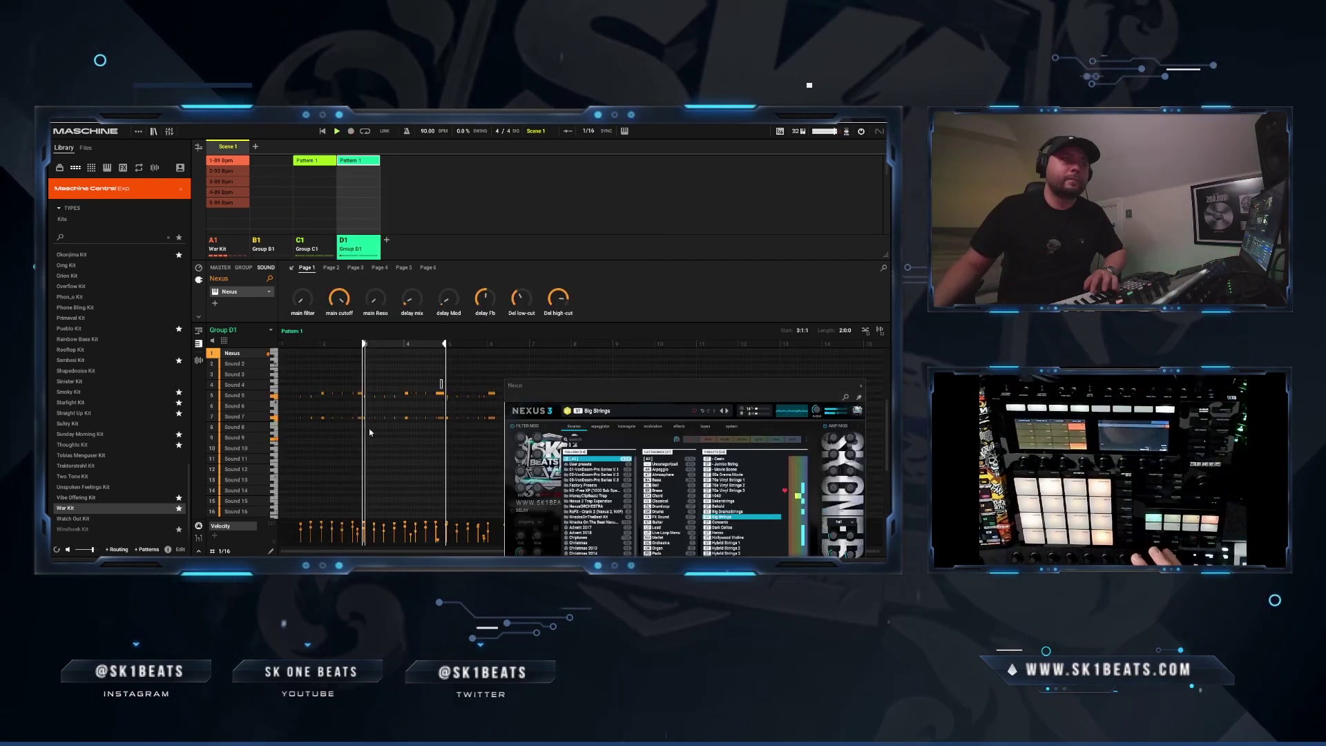
key(ctrl+a)
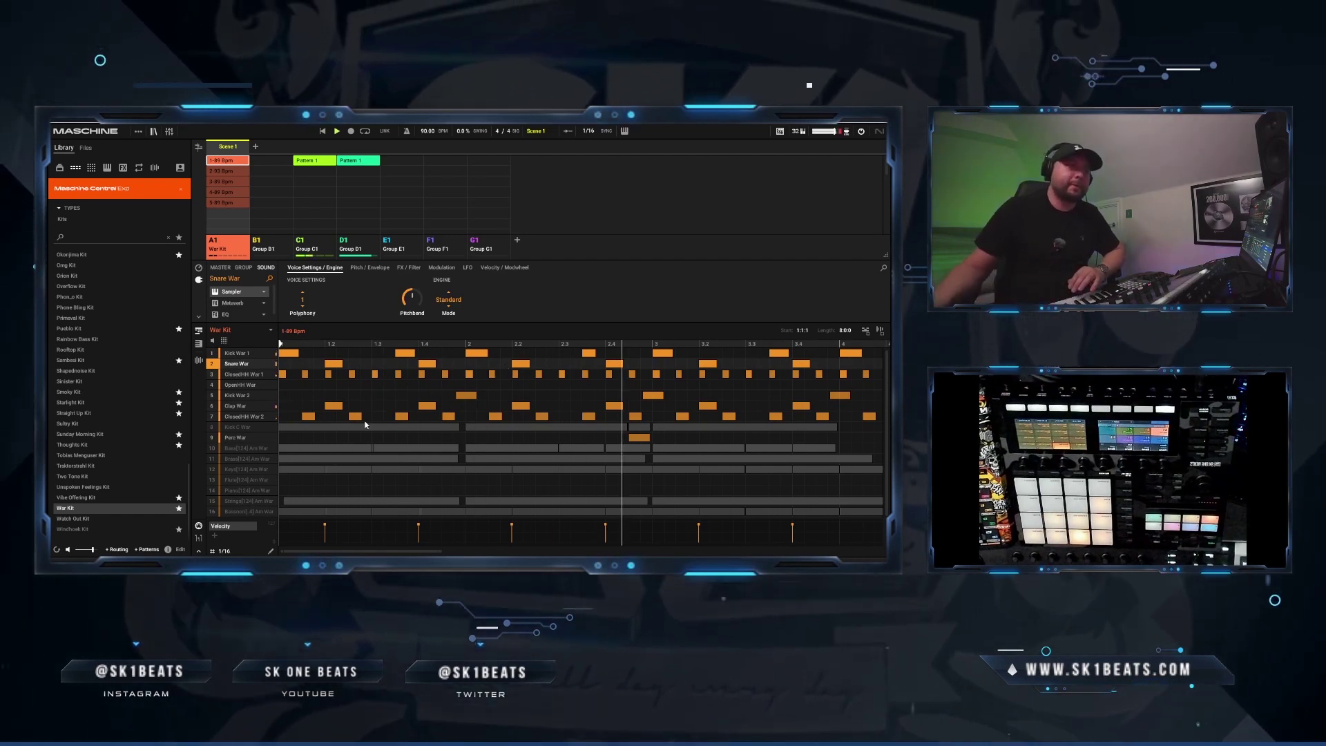
Review the Bass and Other stems' sound settings in Group C1 and the Nexus pattern in Group D1
click(334, 251)
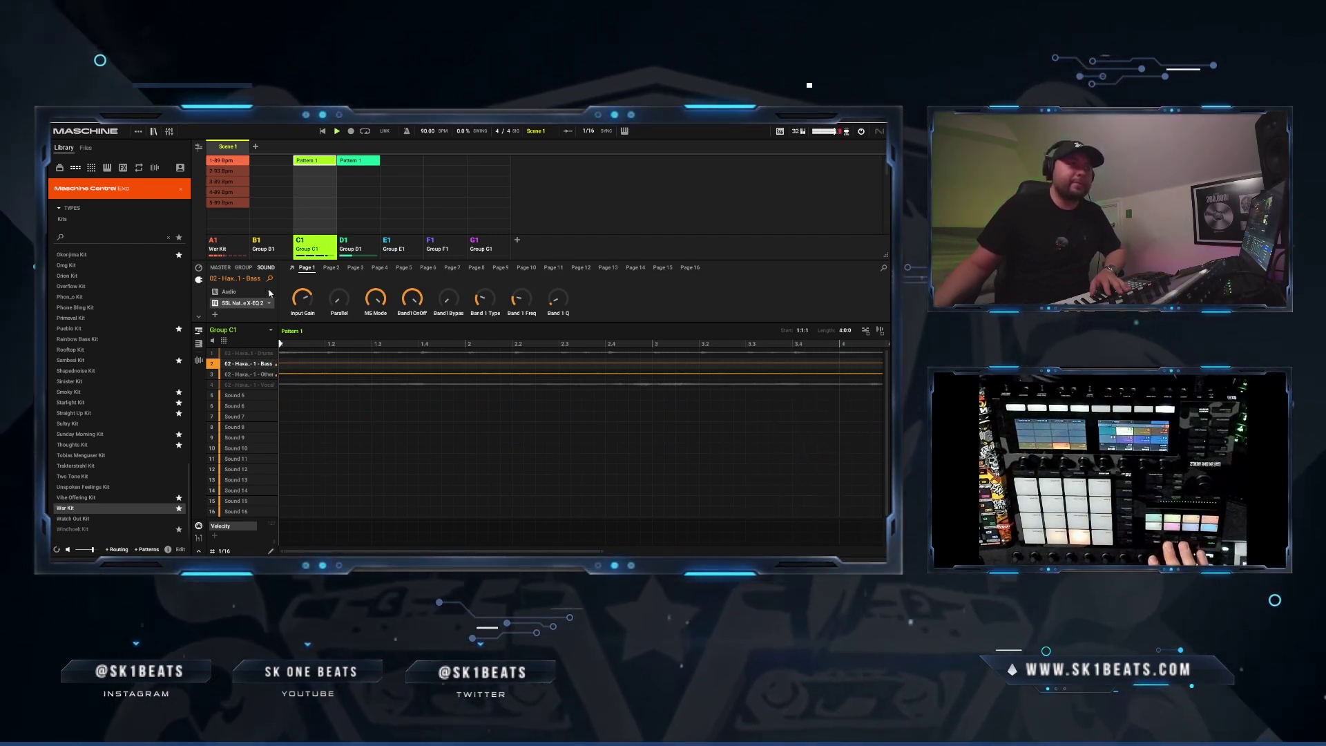
click(246, 268)
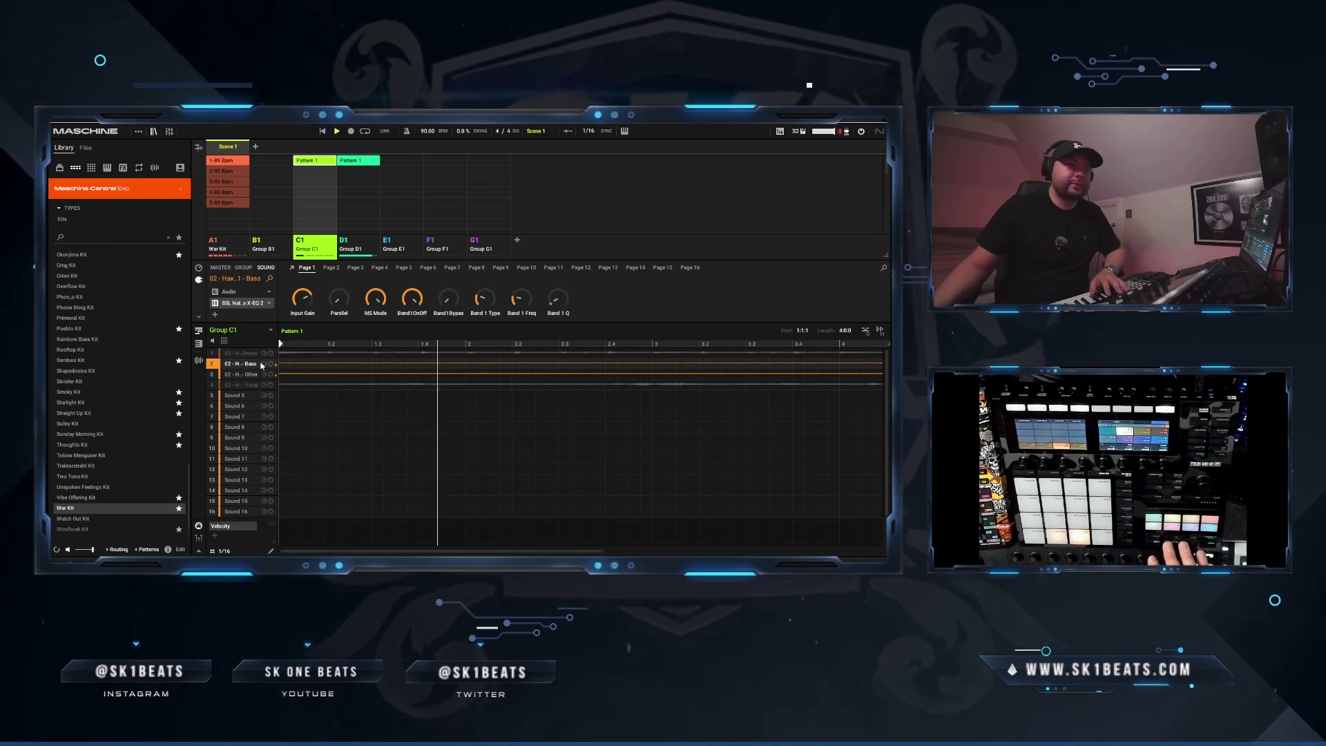
click(243, 293)
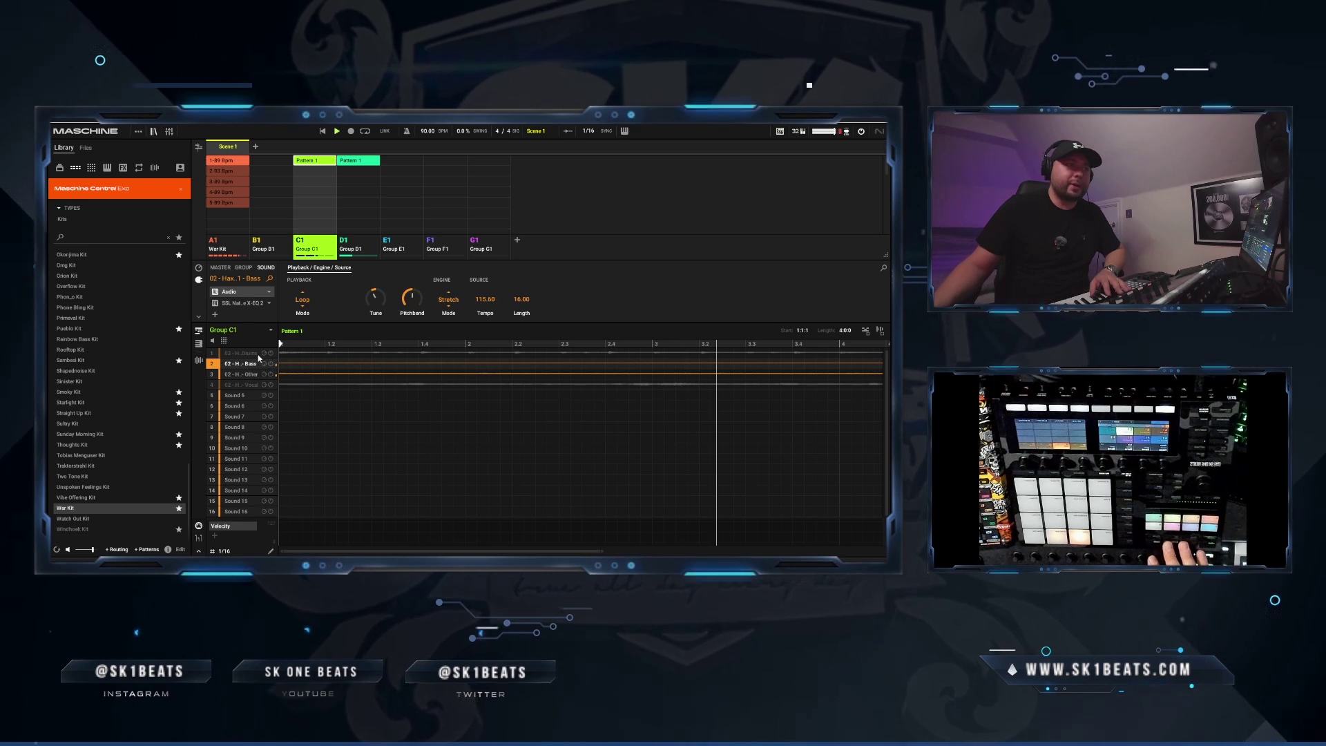
click(242, 373)
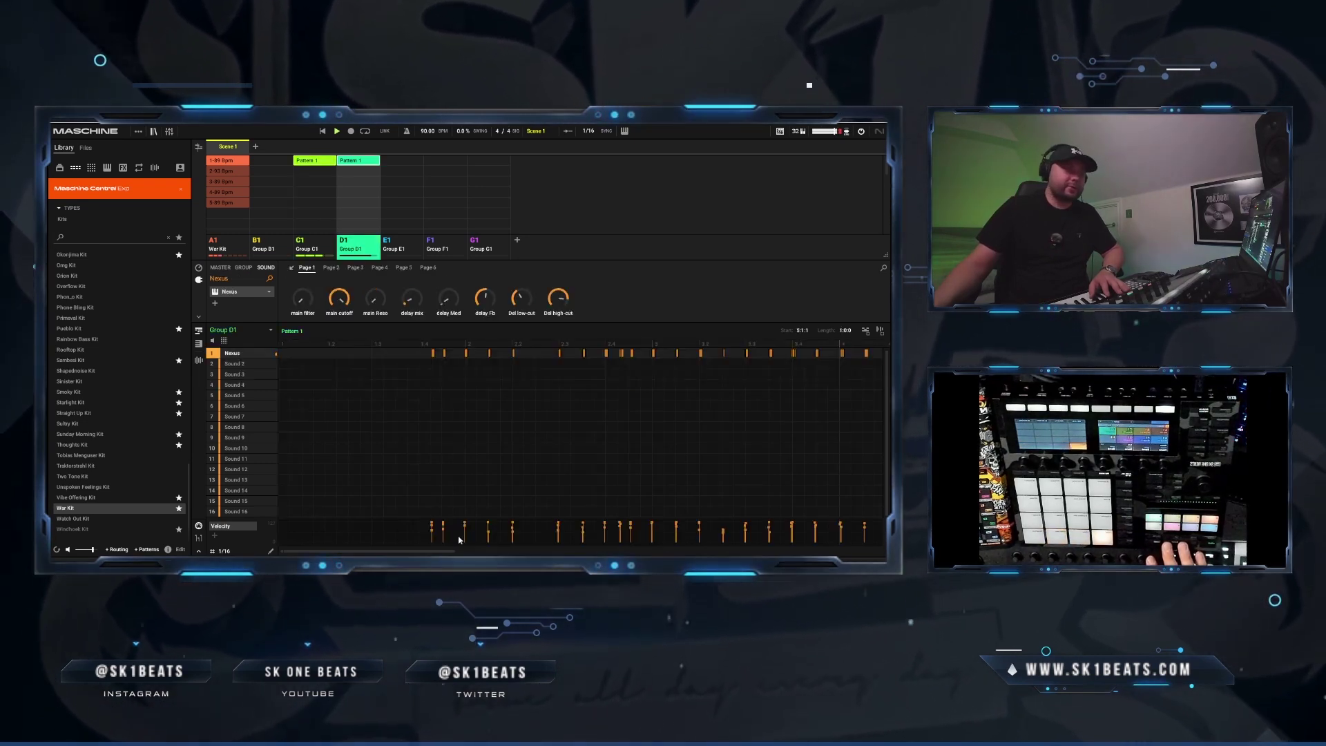
drag(453, 553, 657, 553)
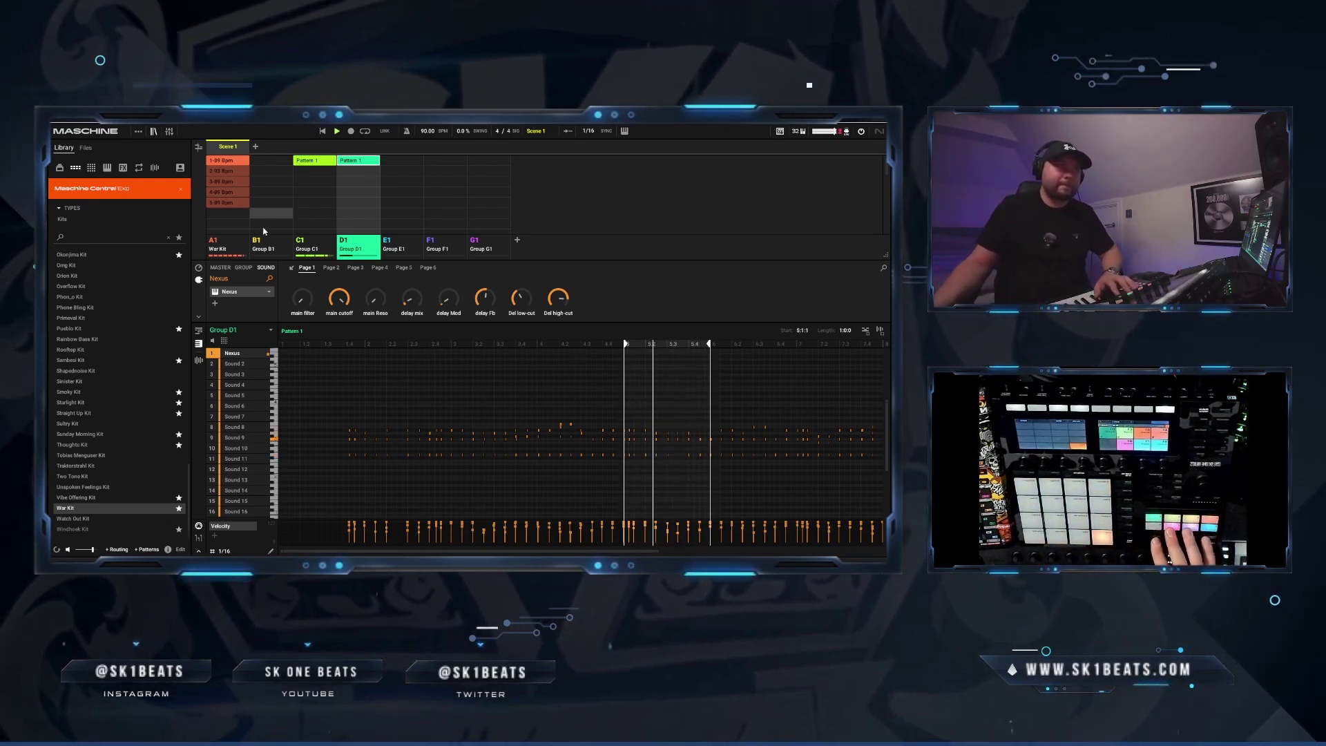
Open SSL Native X-EQ 2 on Group C1's Bass stem and sweep its low-pass filter fully open, then back down to the low frequencies
click(319, 250)
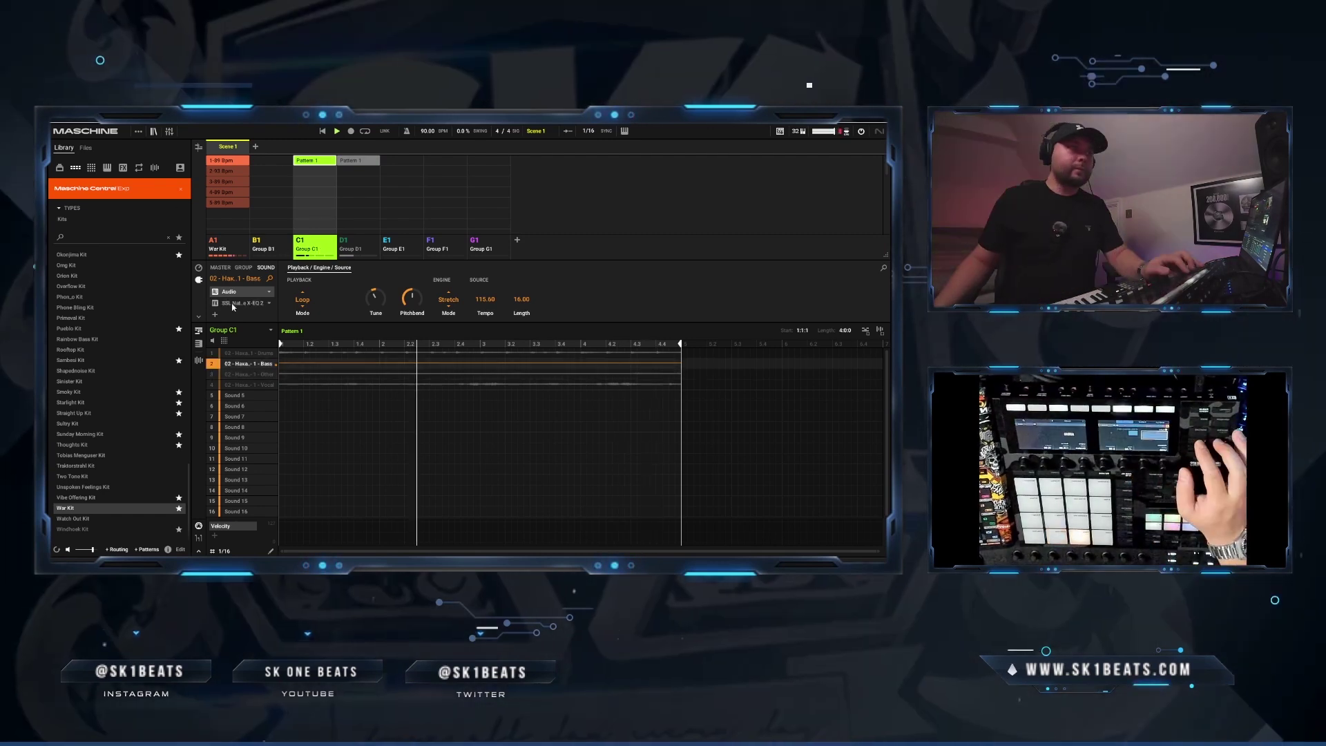
double_click(231, 302)
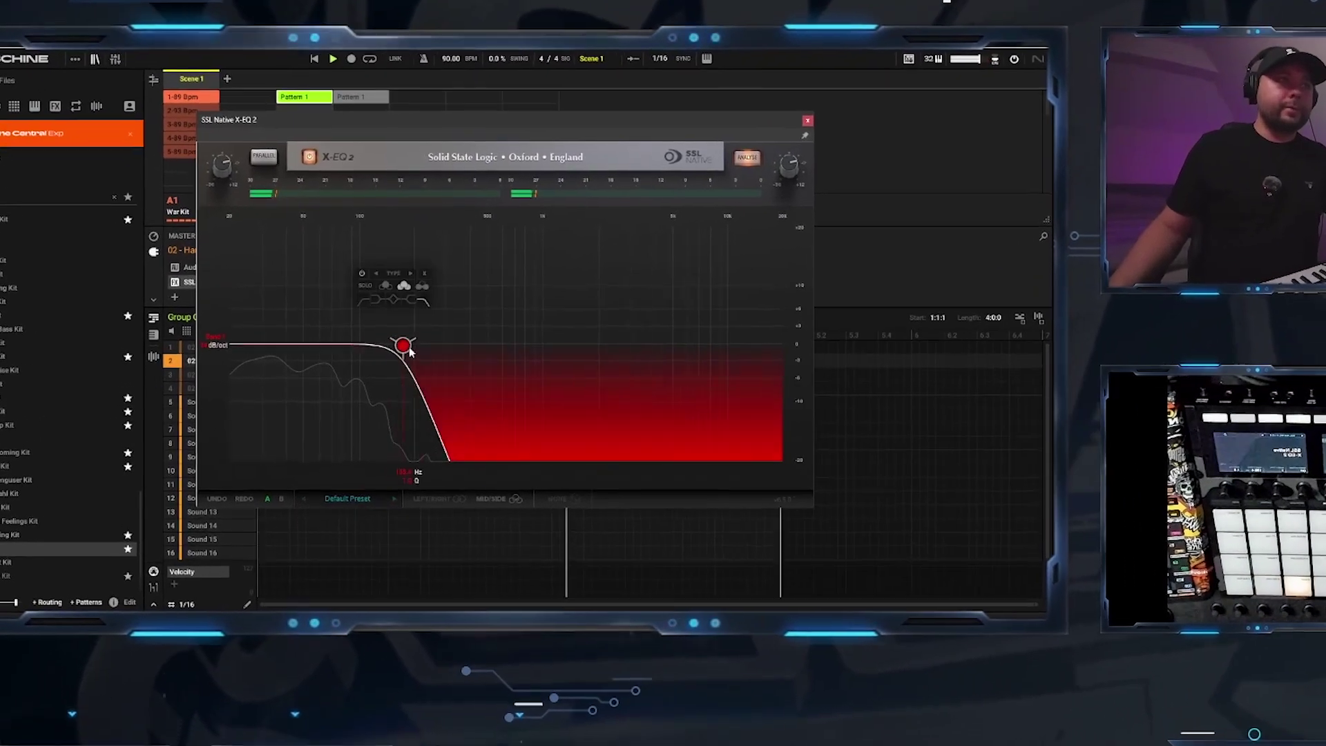
drag(373, 348, 706, 341)
drag(807, 330, 796, 339)
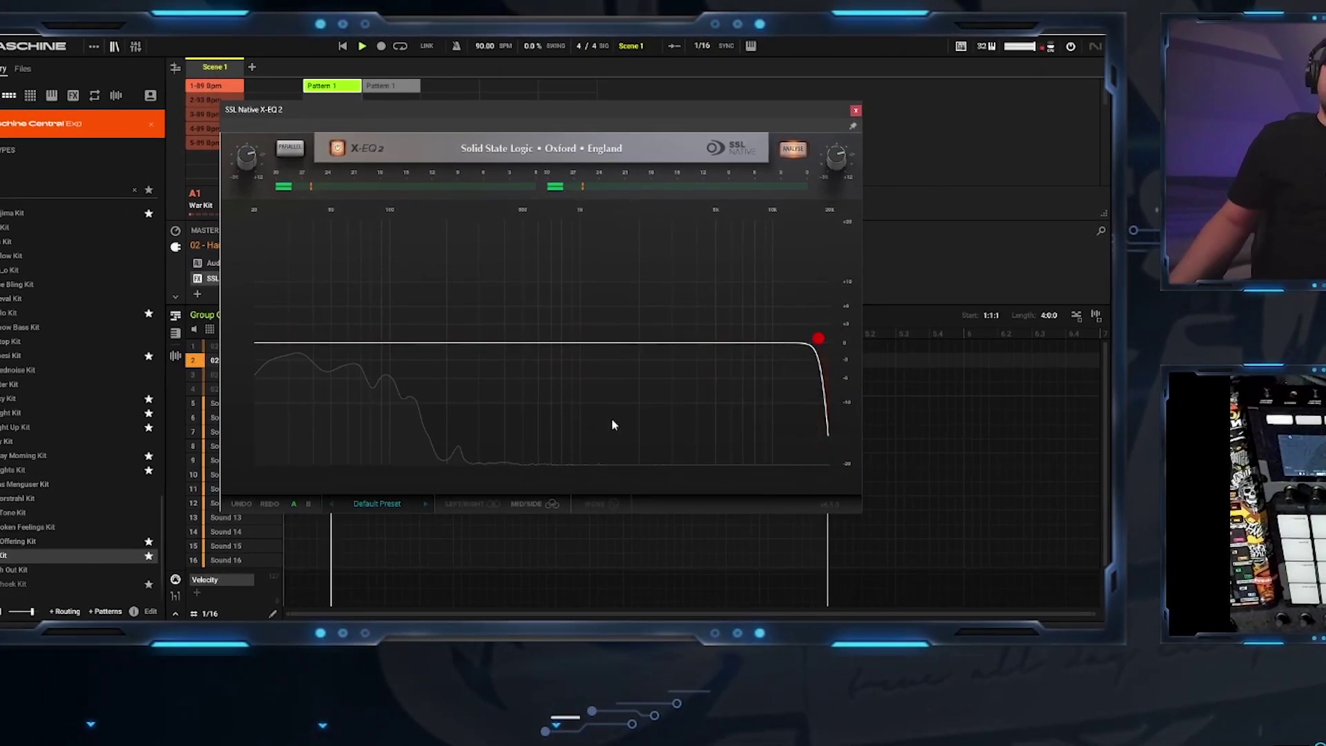
drag(815, 338, 442, 399)
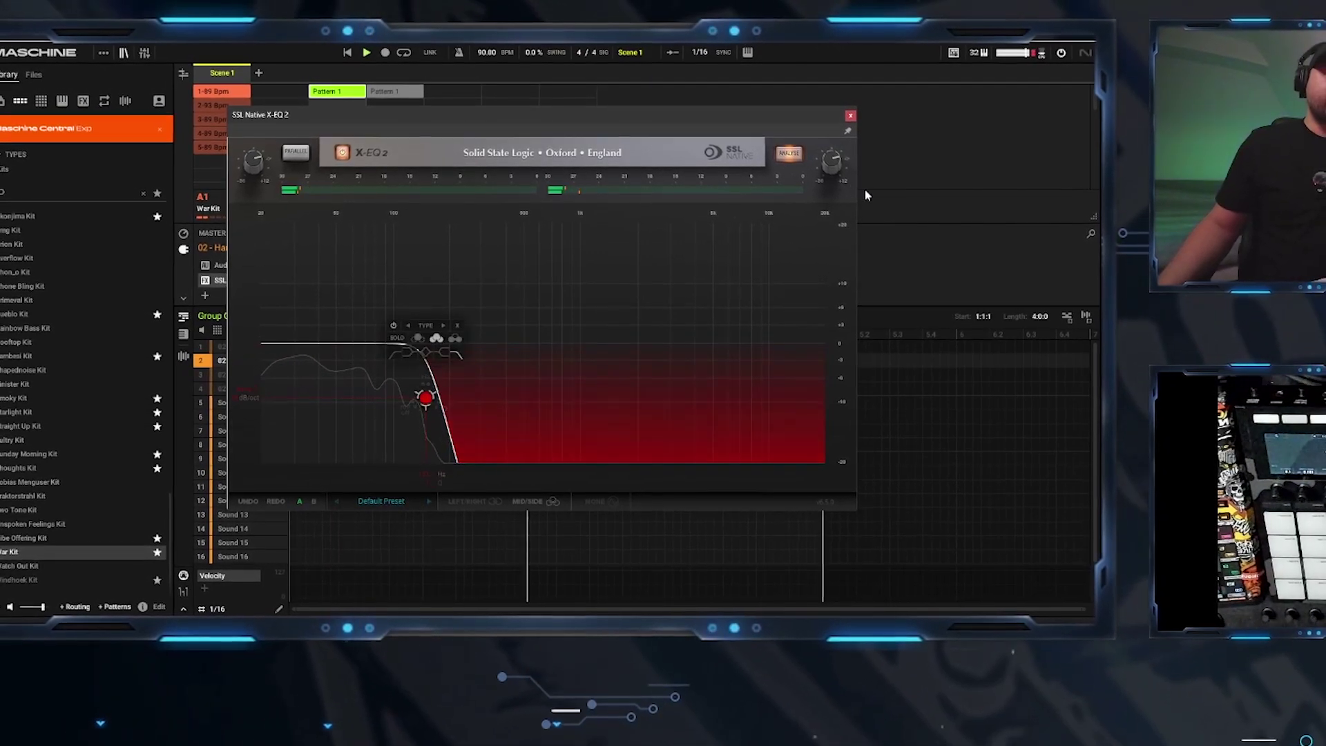
Lower the Bass stem's low-pass cutoff slightly further in SSL Native X-EQ 2 and close the EQ
drag(827, 116, 819, 152)
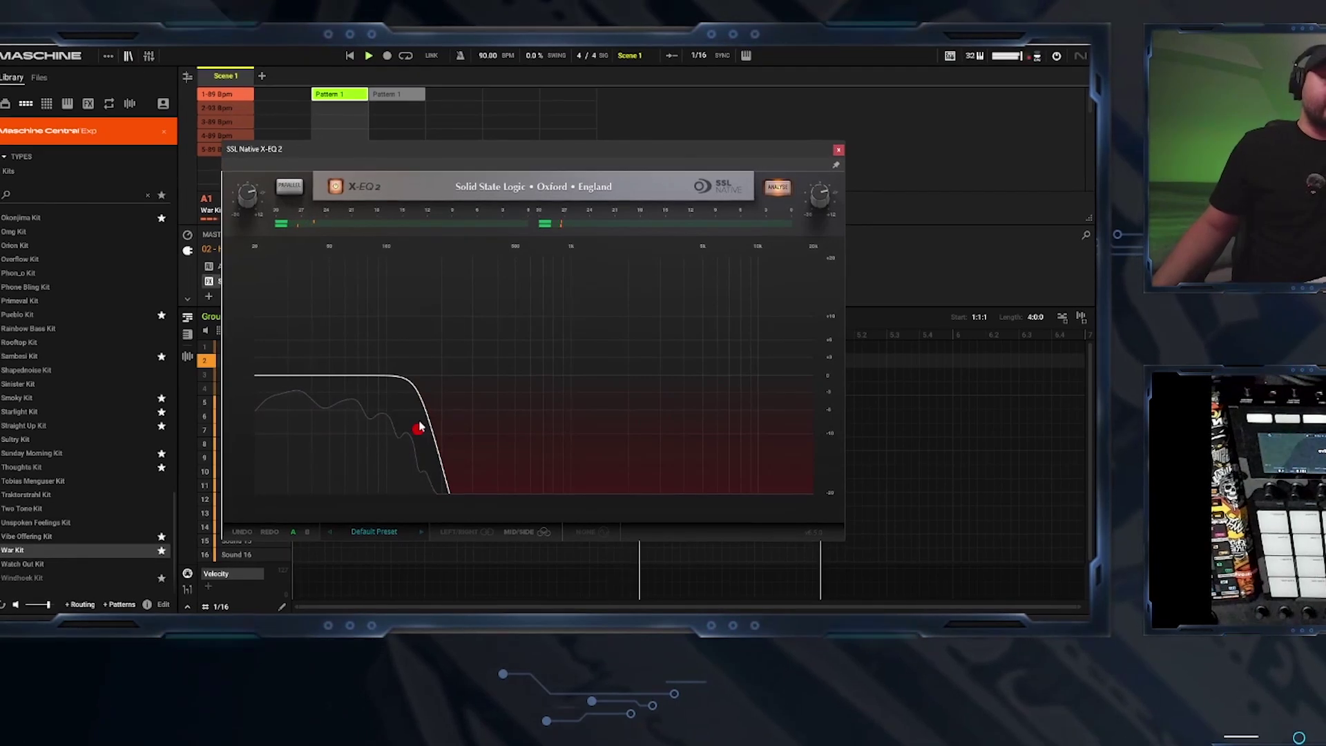
drag(420, 428, 413, 429)
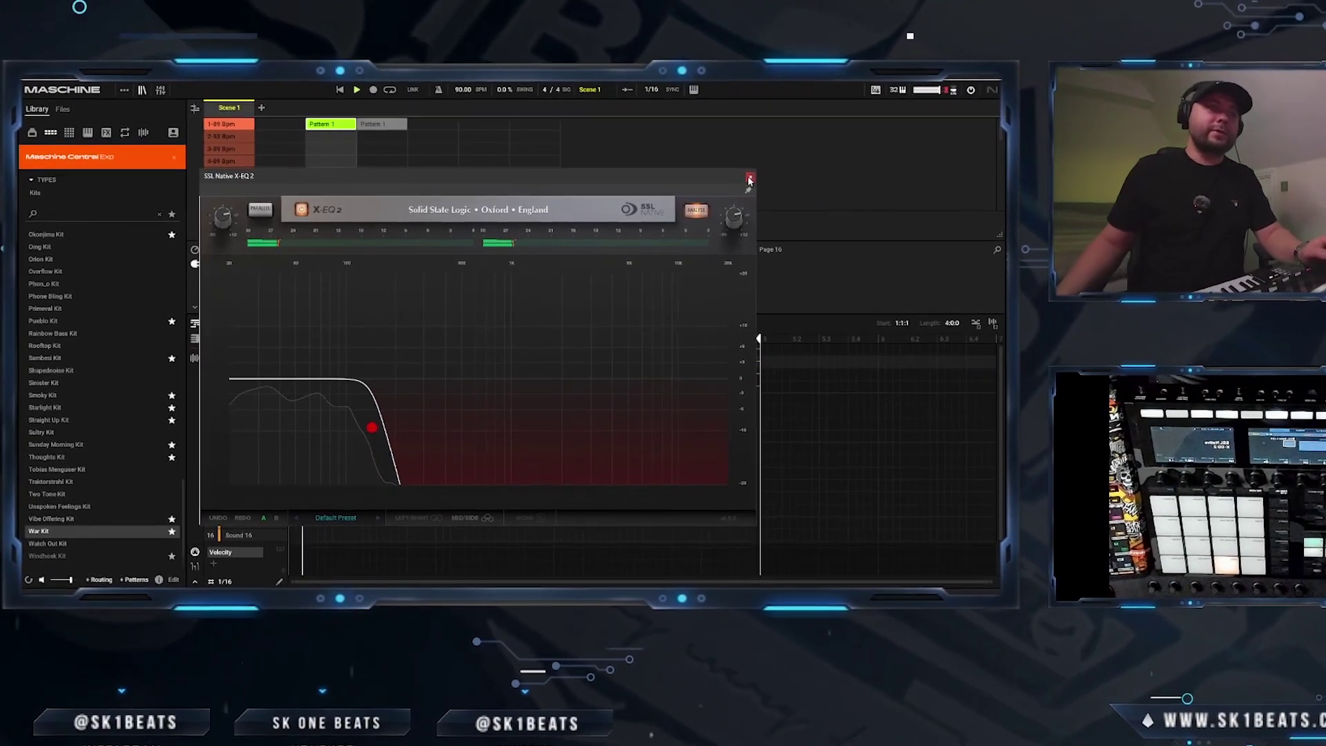
click(778, 172)
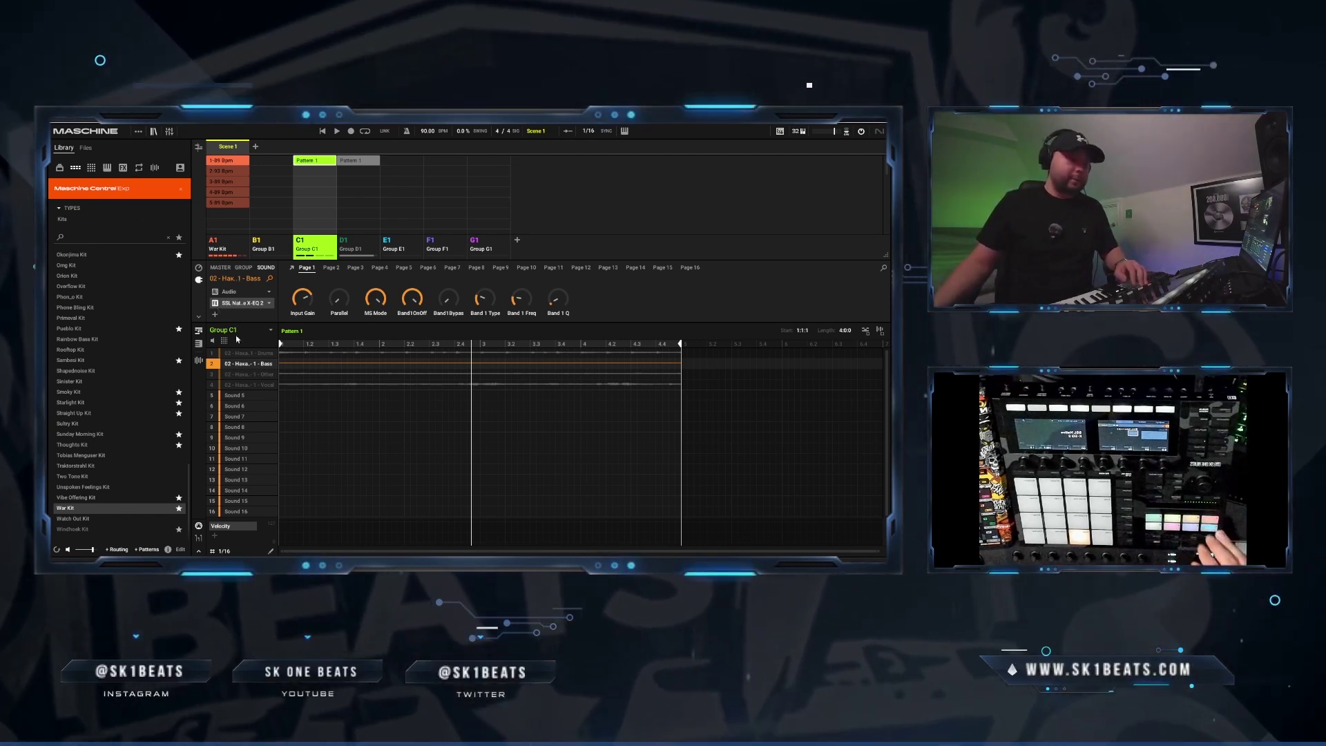
Add Supercharger after the EQ on the Bass stem, enable Punch and Dirt, and close its window
click(218, 318)
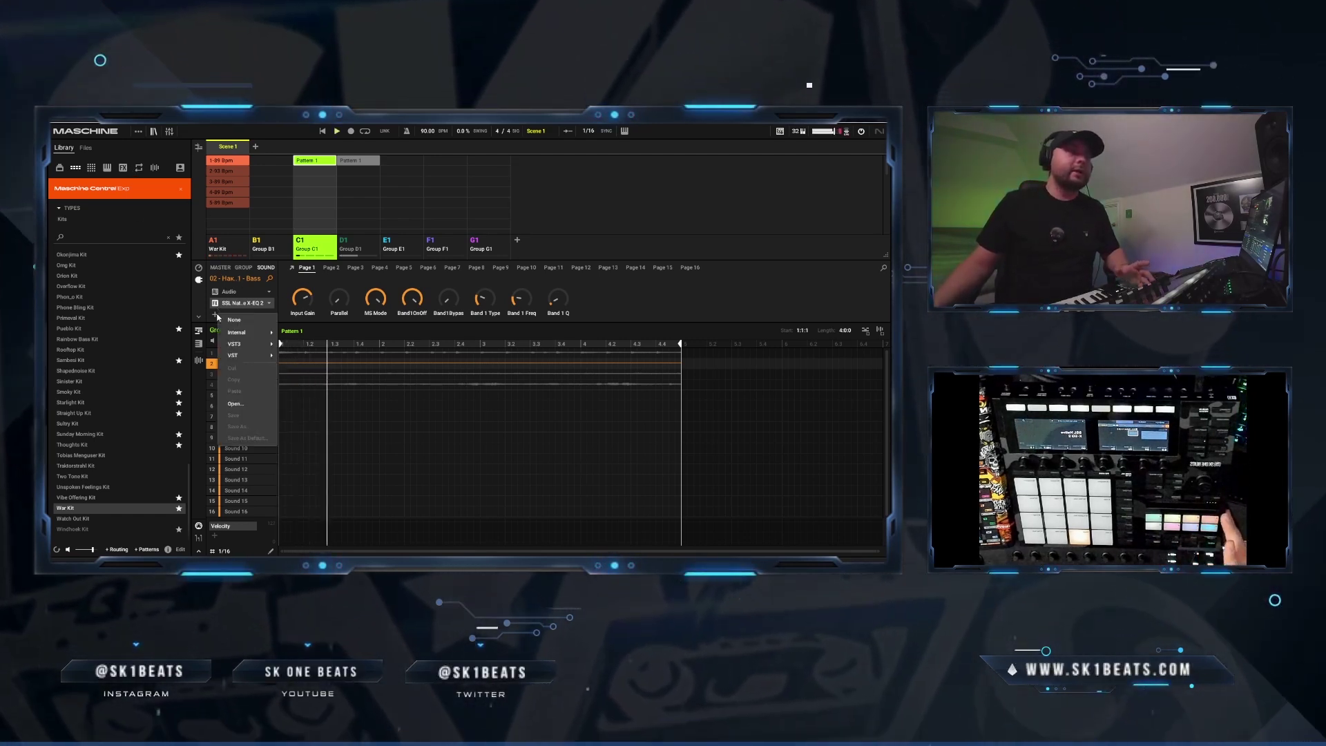
mouse_move(235, 355)
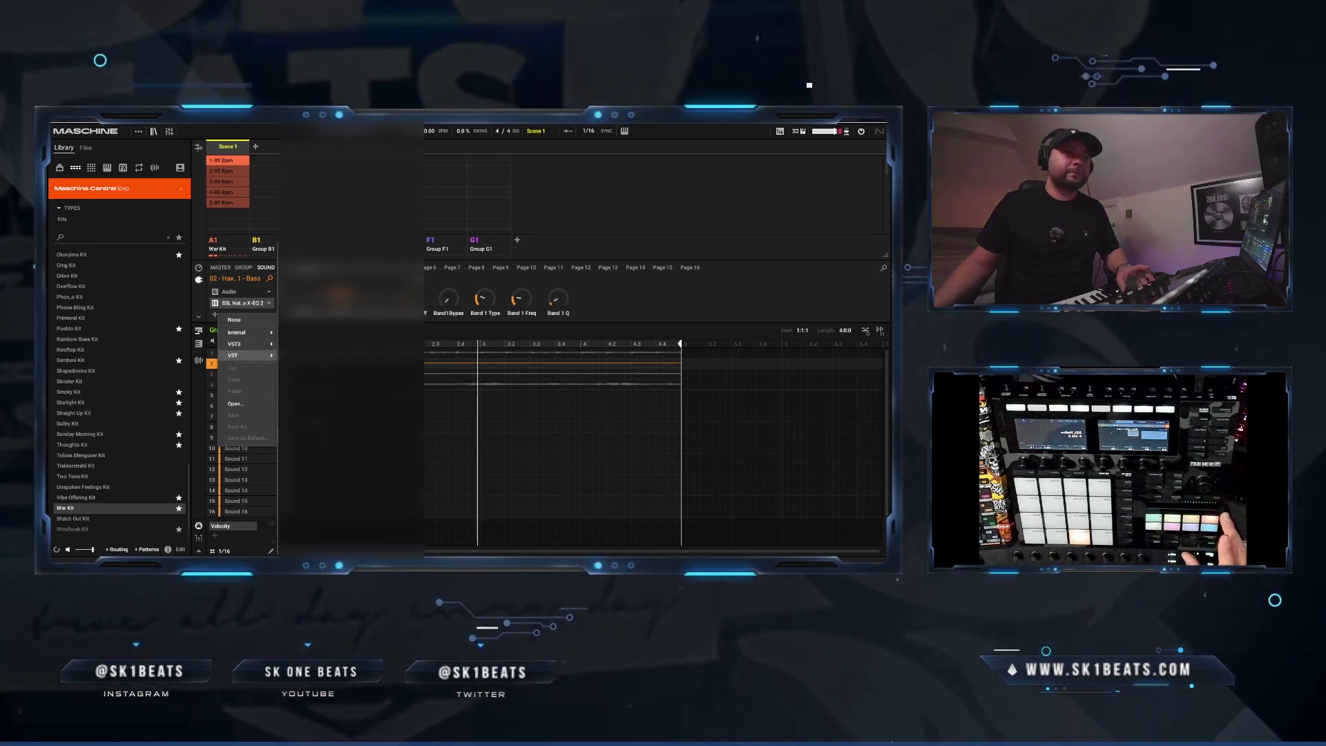
click(352, 400)
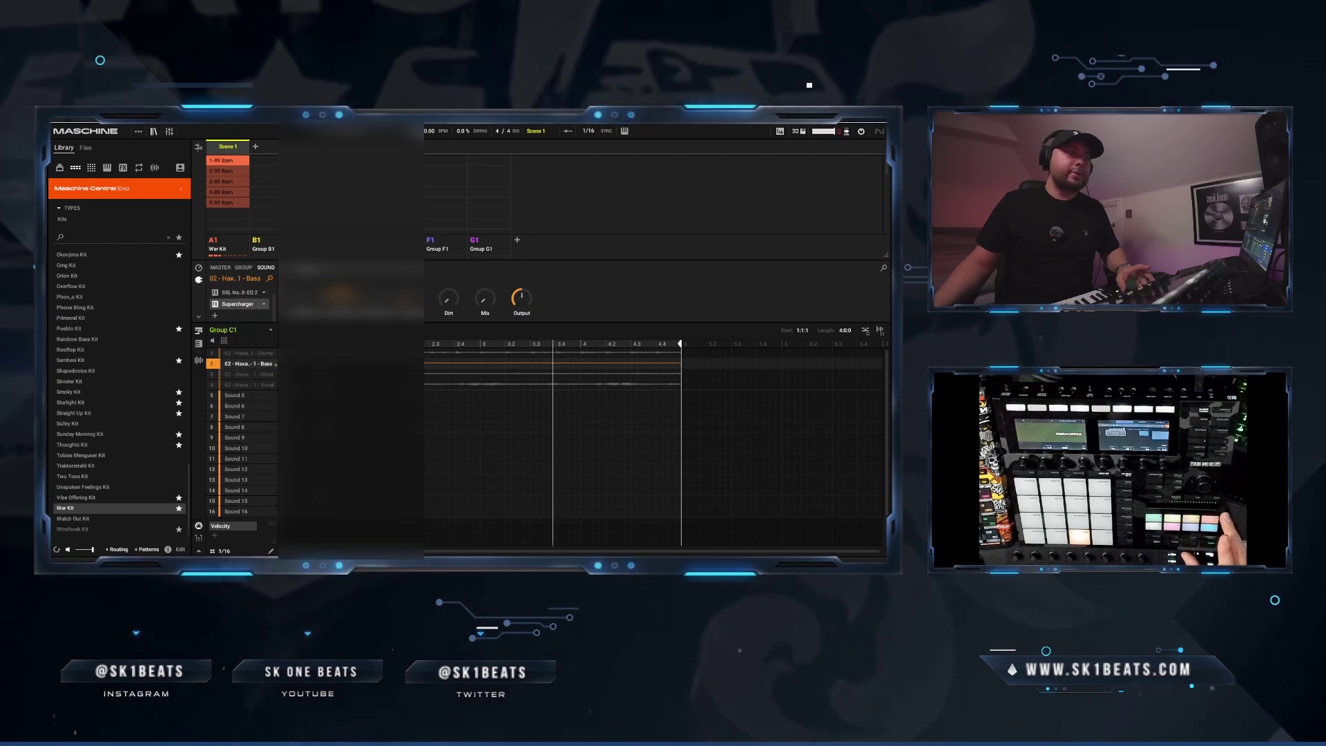
double_click(250, 304)
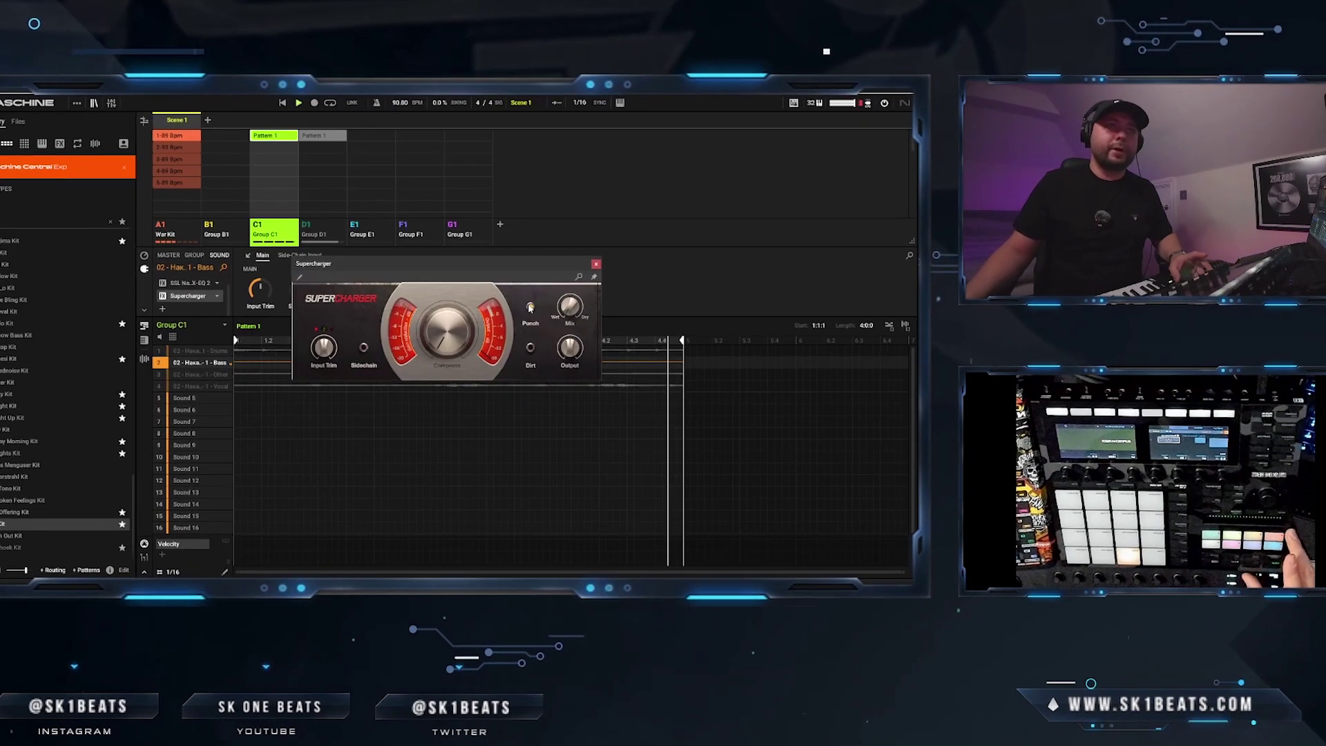
click(536, 309)
click(536, 349)
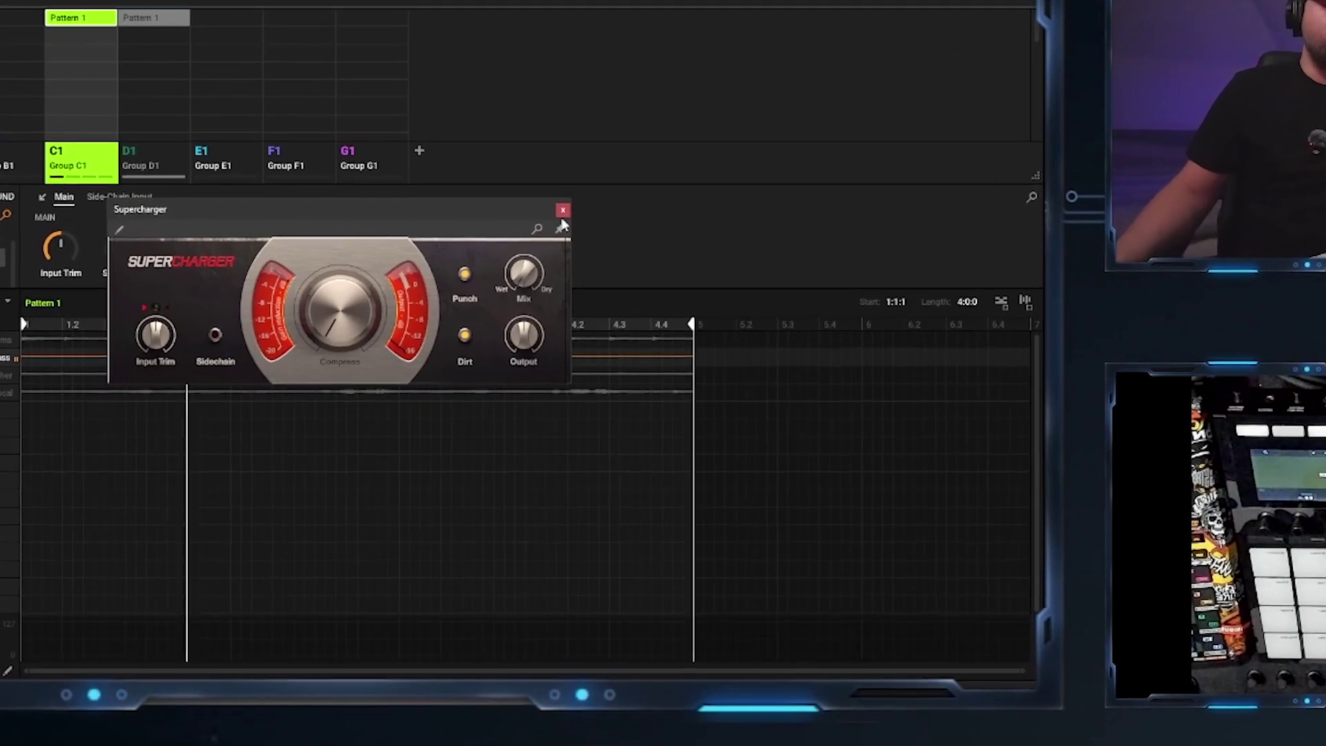
click(563, 213)
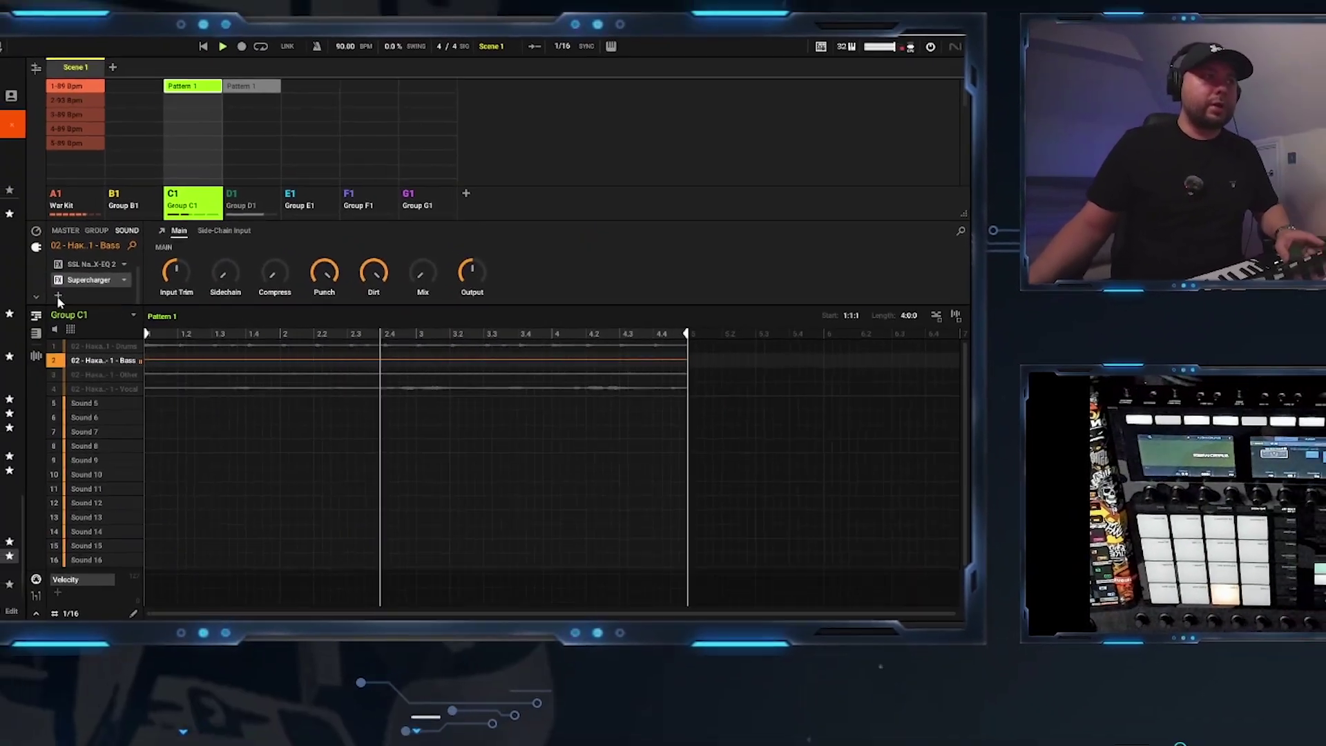
Add Driver after Supercharger on the Bass stem and open its window with the preset bar shown
click(57, 295)
mouse_move(241, 357)
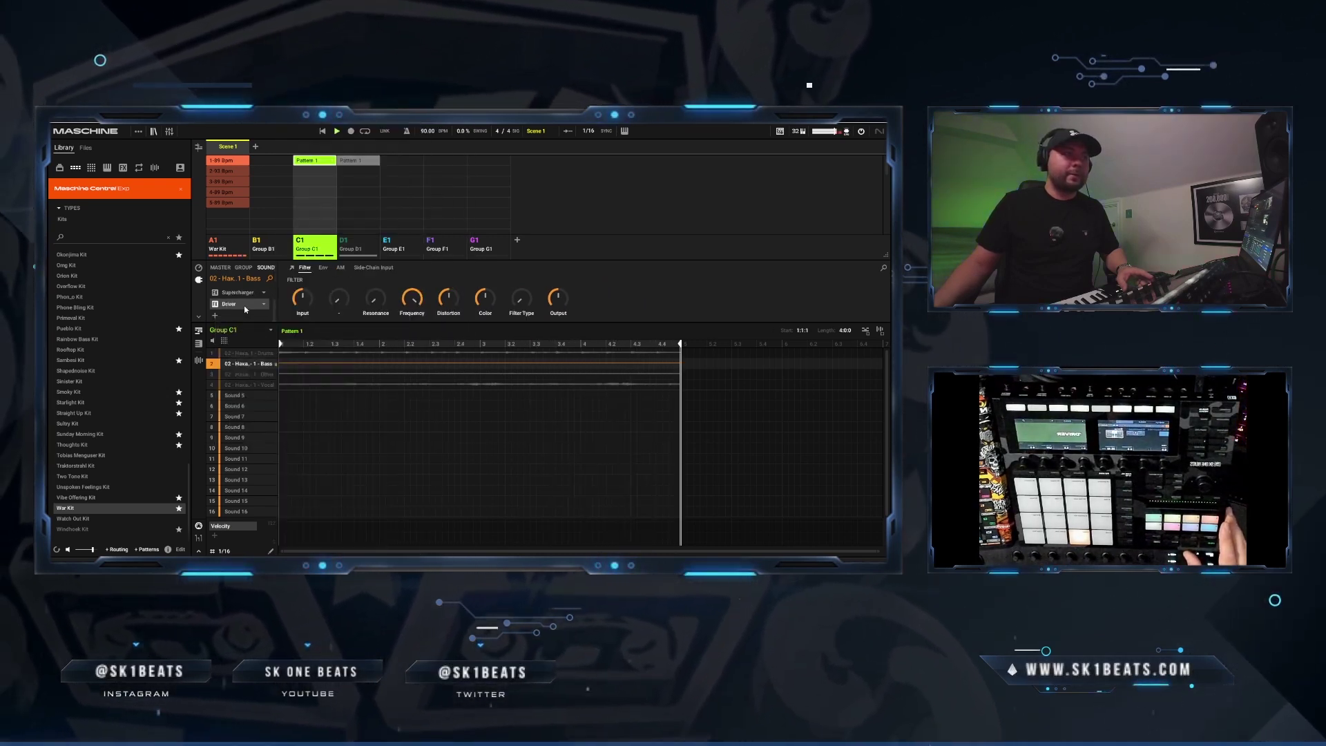
double_click(244, 306)
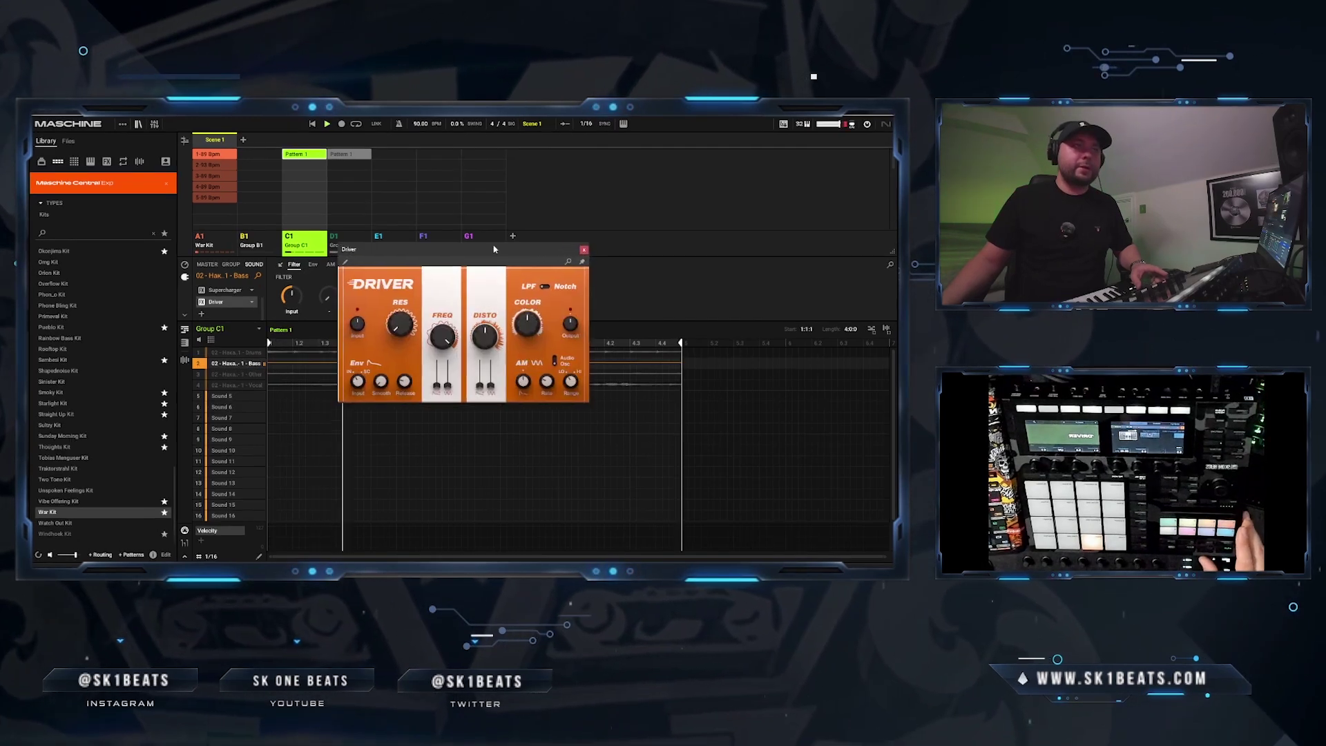
drag(387, 252, 419, 257)
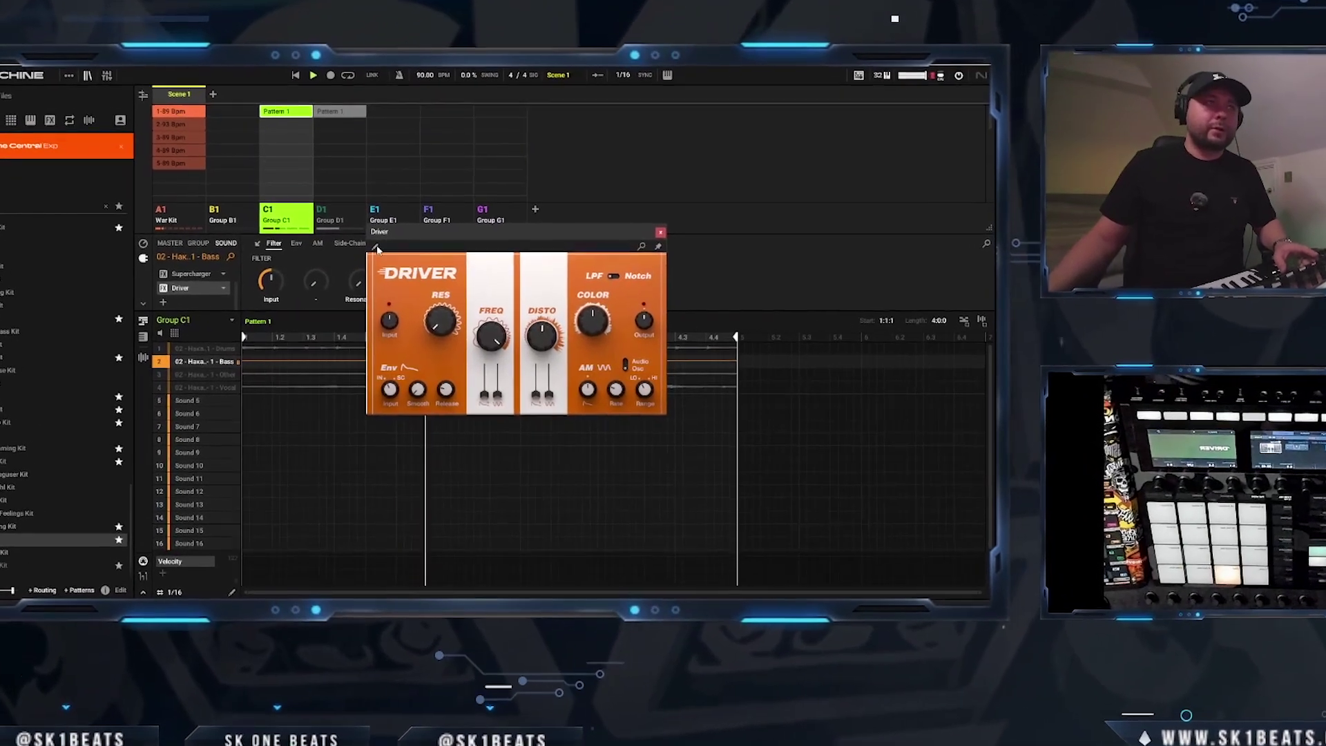
click(374, 261)
Audition Driver's Beast and Bass, Breathe, Big Cat, Dark LFO and Mr Wu presets on the Bass stem
click(510, 253)
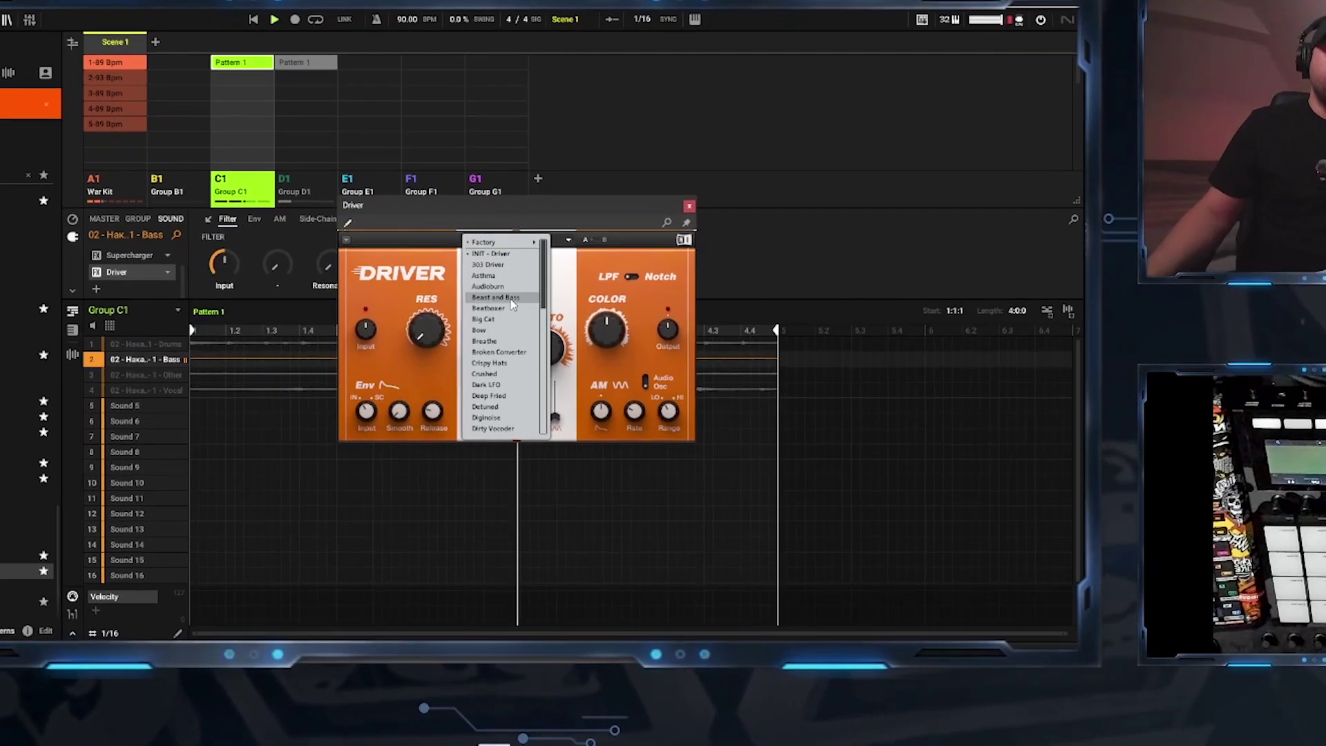
click(524, 309)
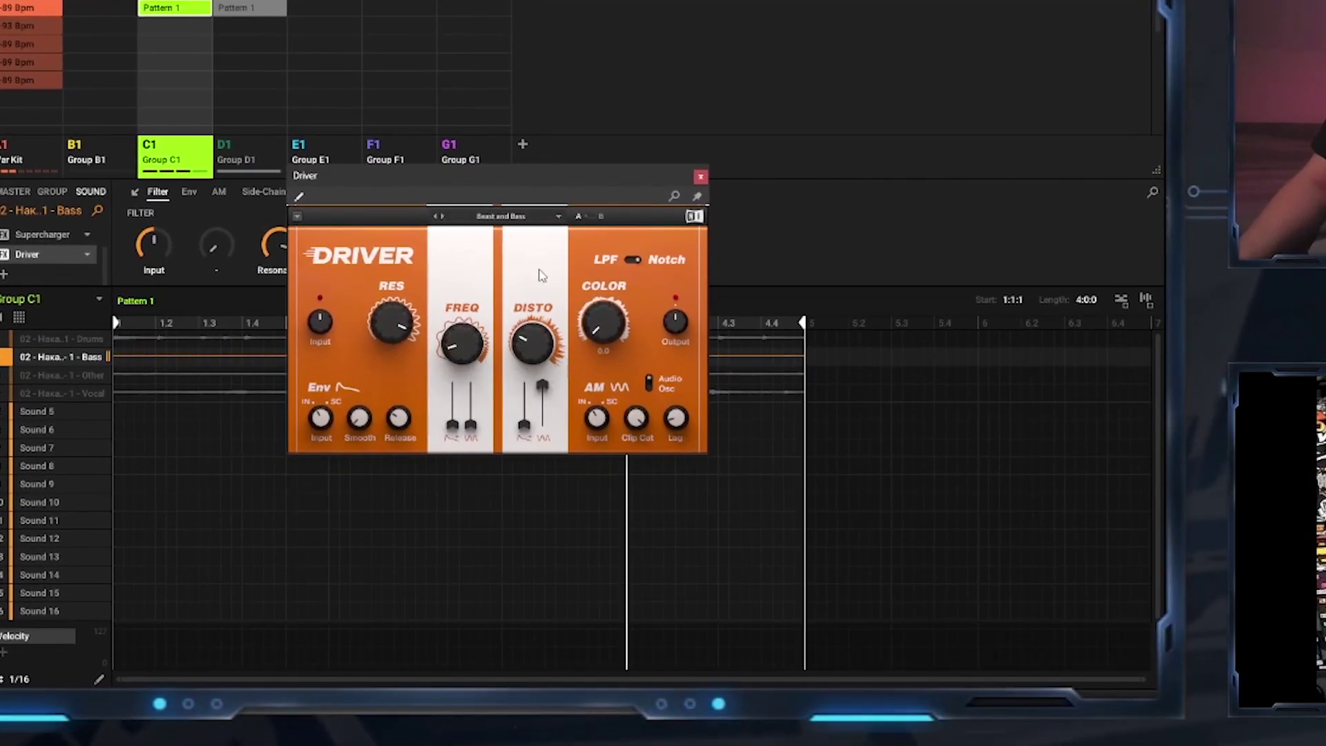
click(508, 218)
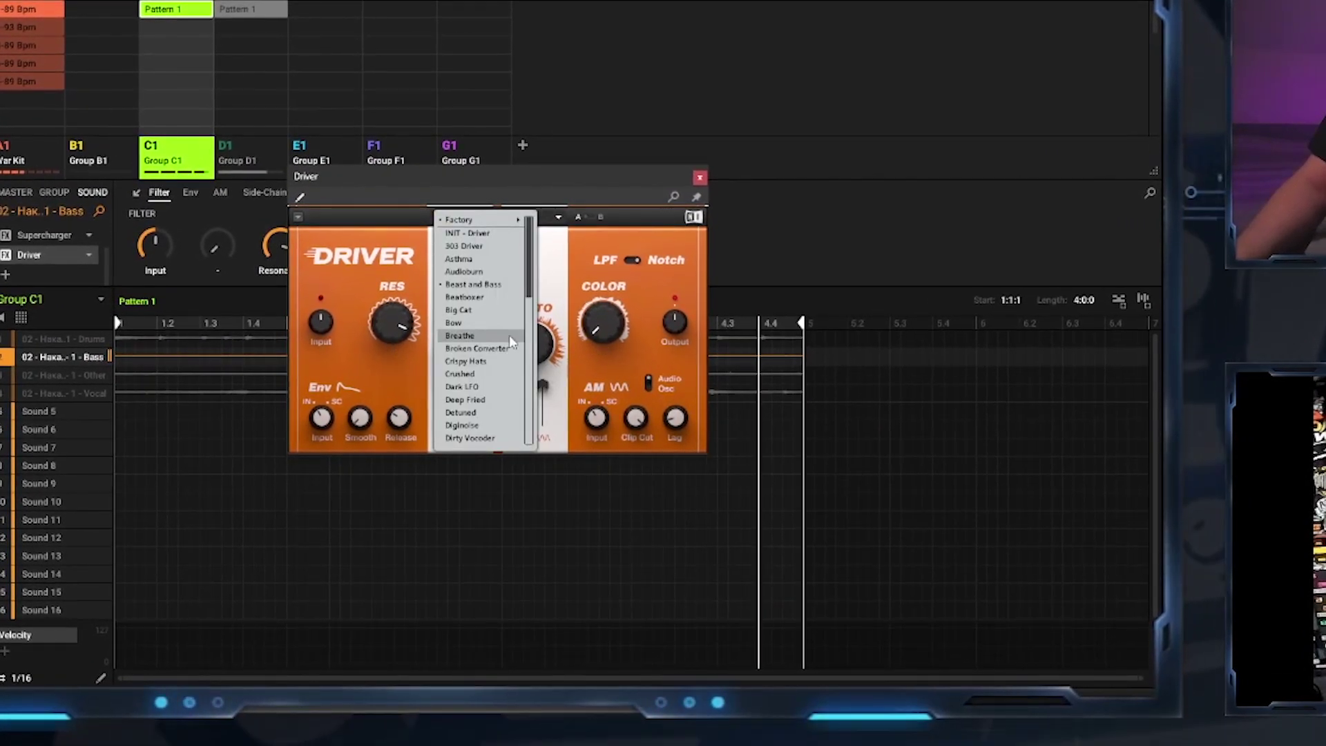
click(509, 232)
click(507, 218)
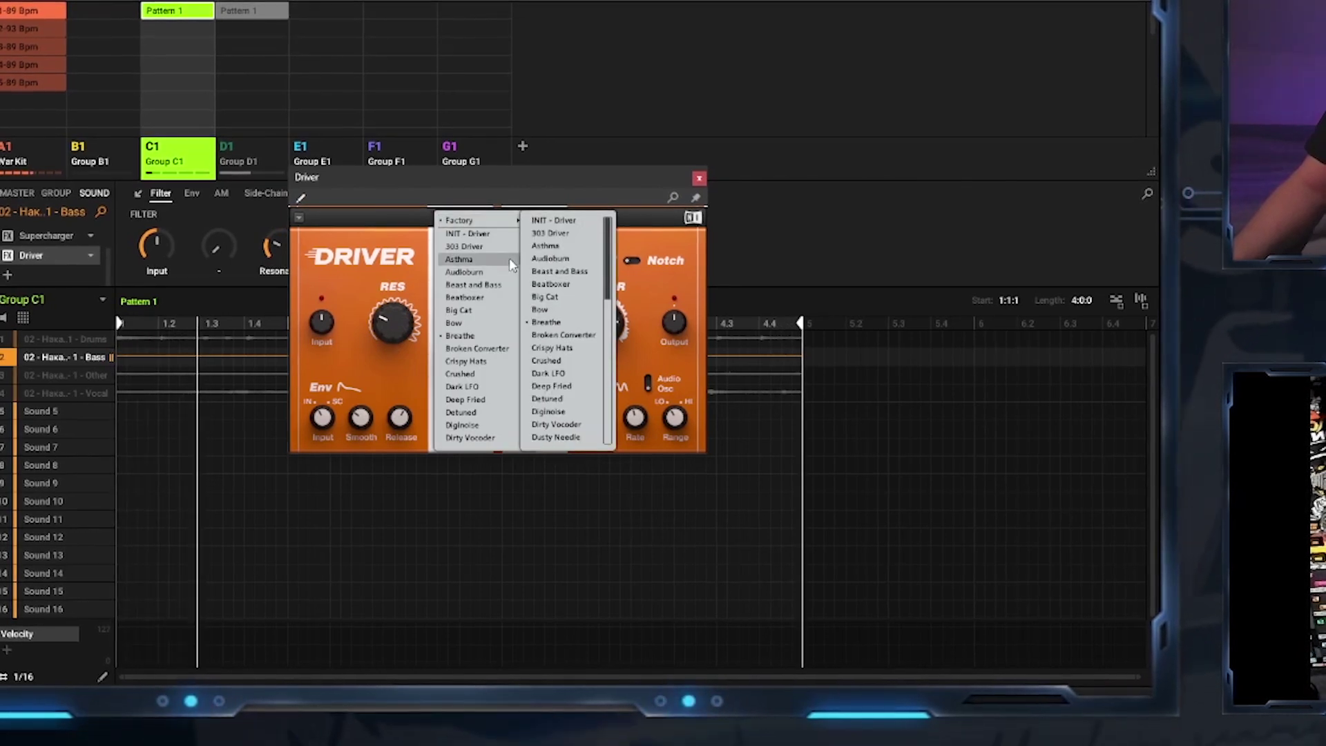
click(485, 282)
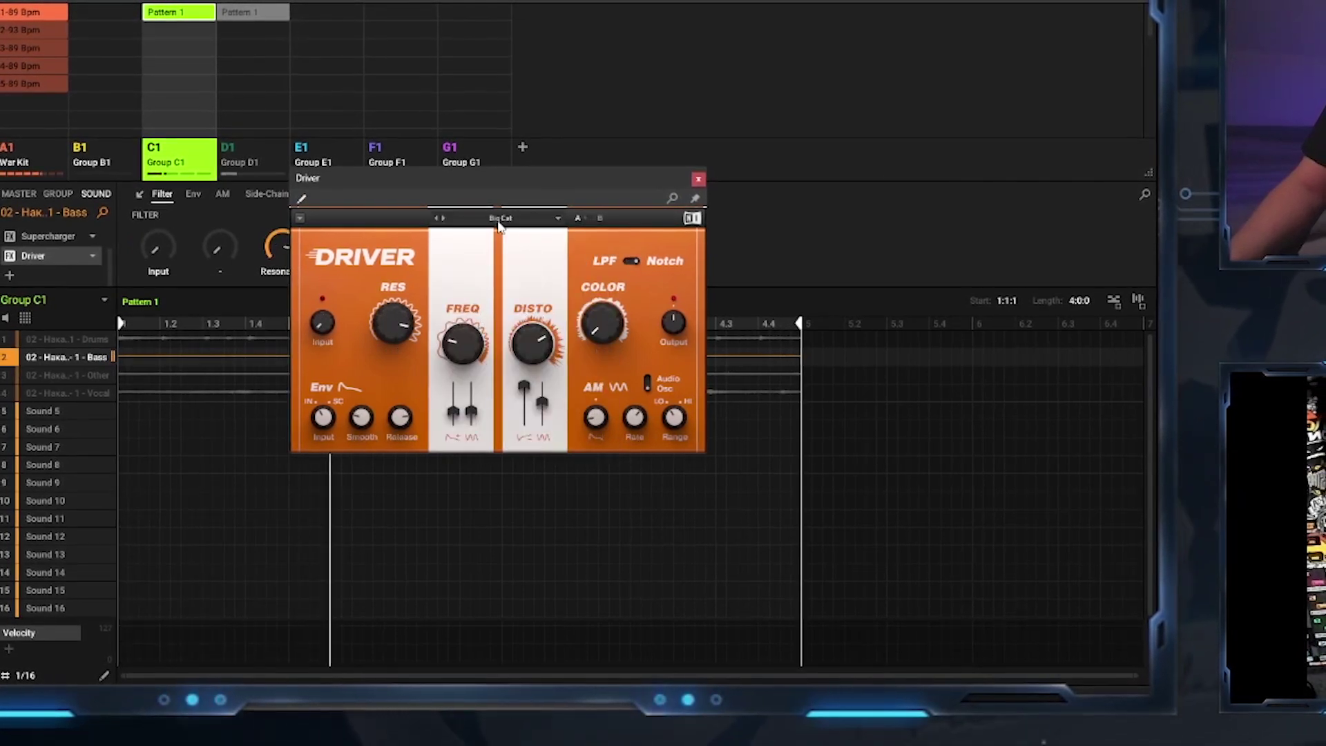
click(498, 219)
click(490, 391)
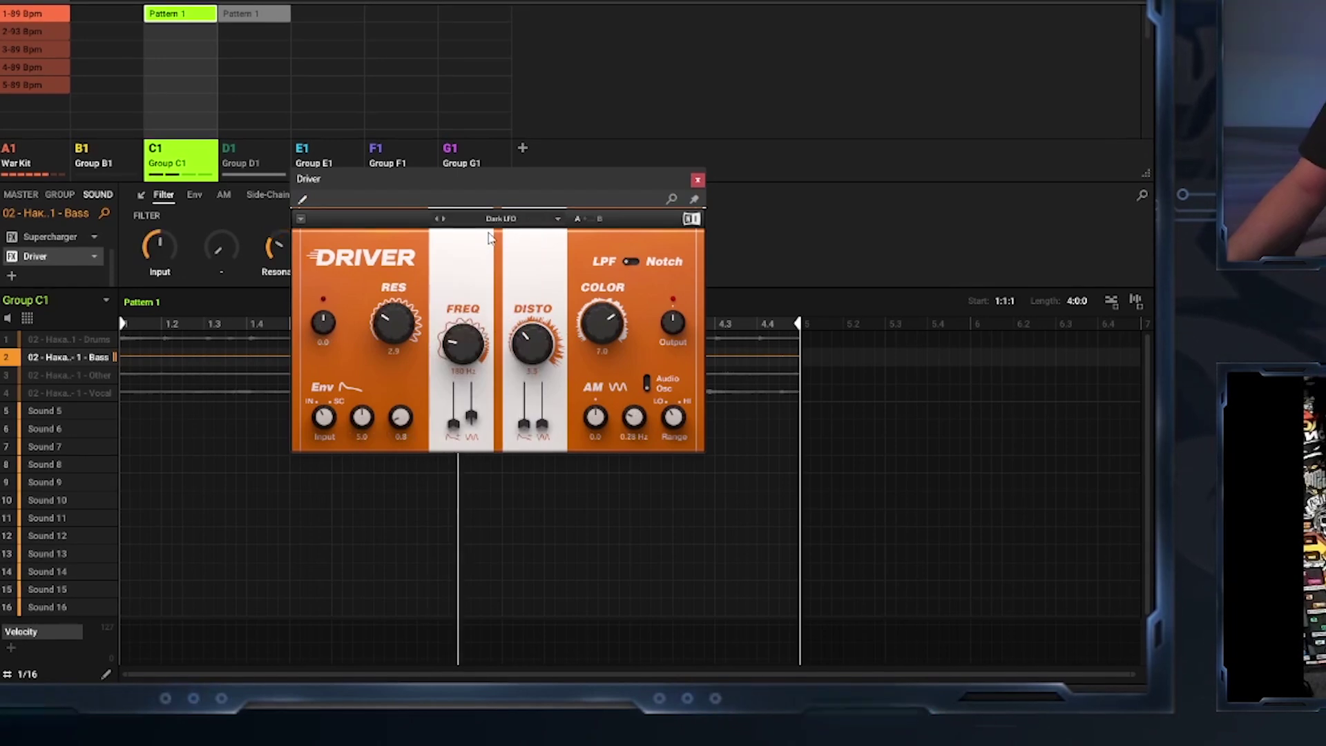
click(498, 219)
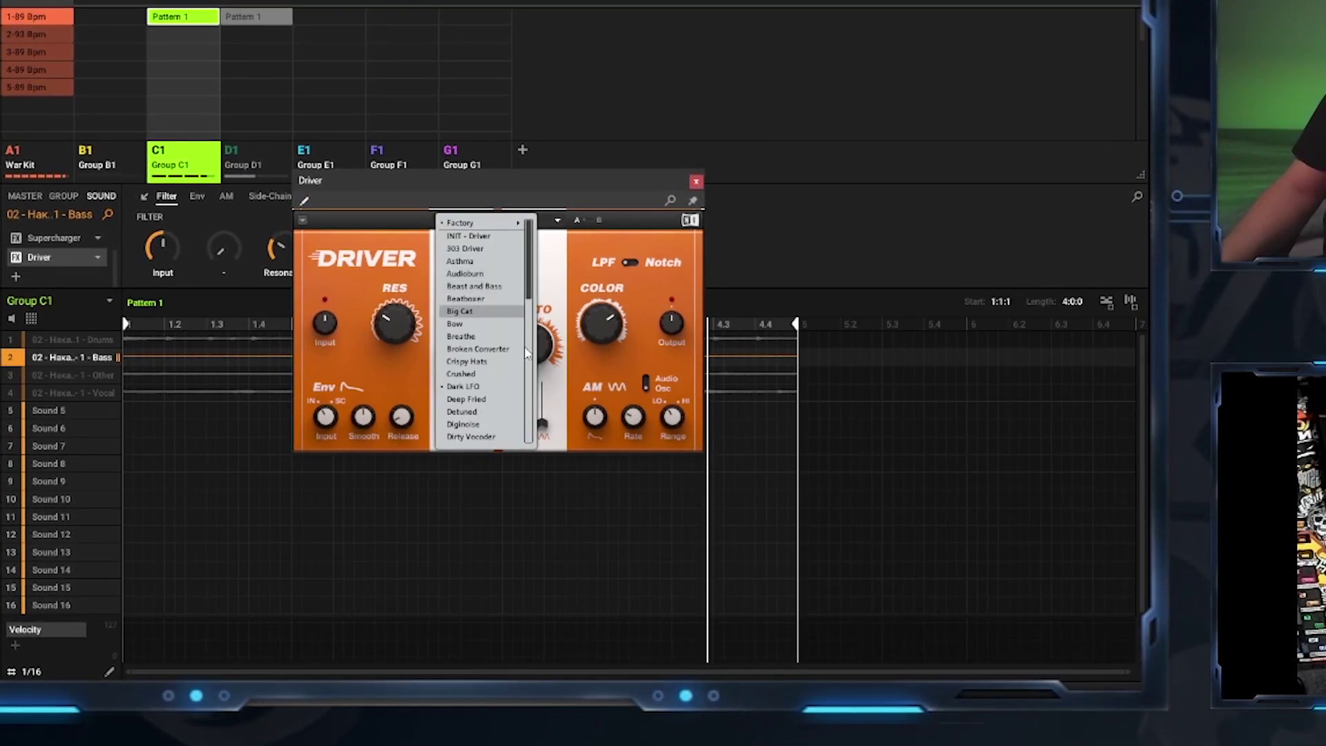
drag(526, 295, 532, 407)
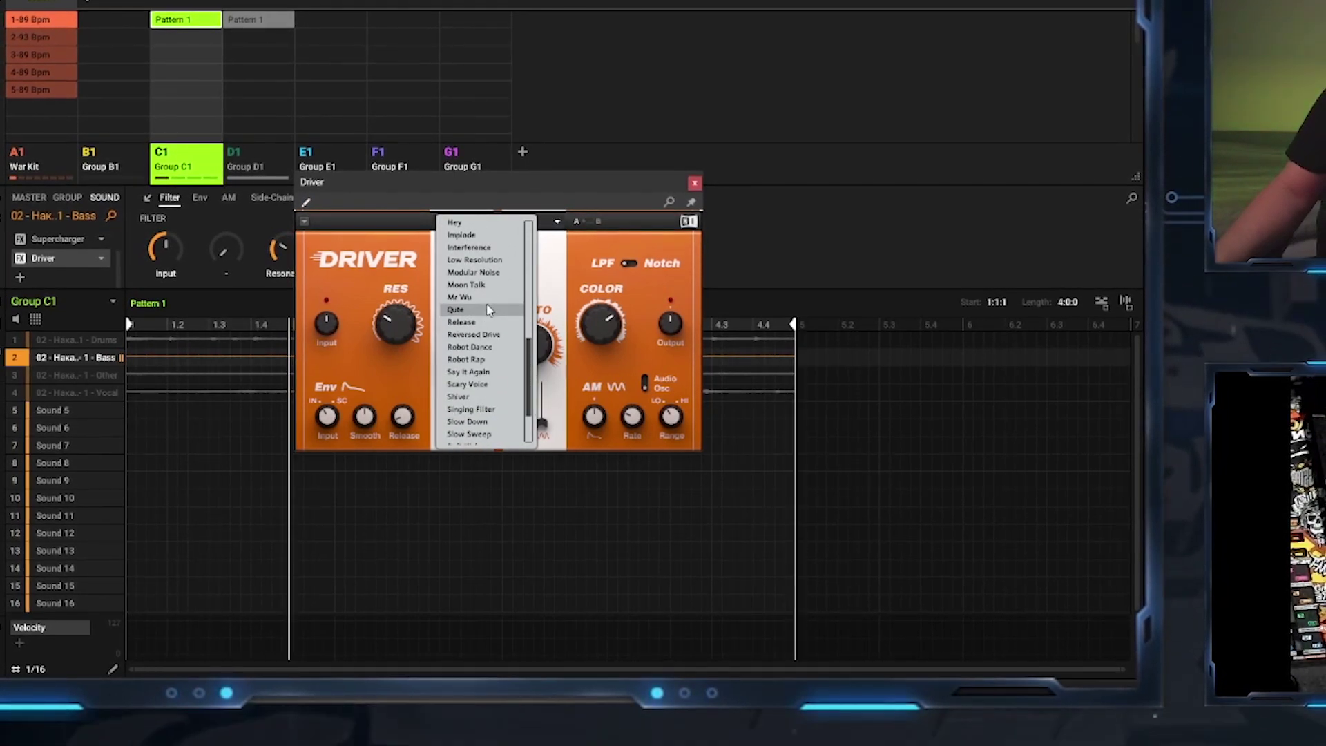
click(488, 302)
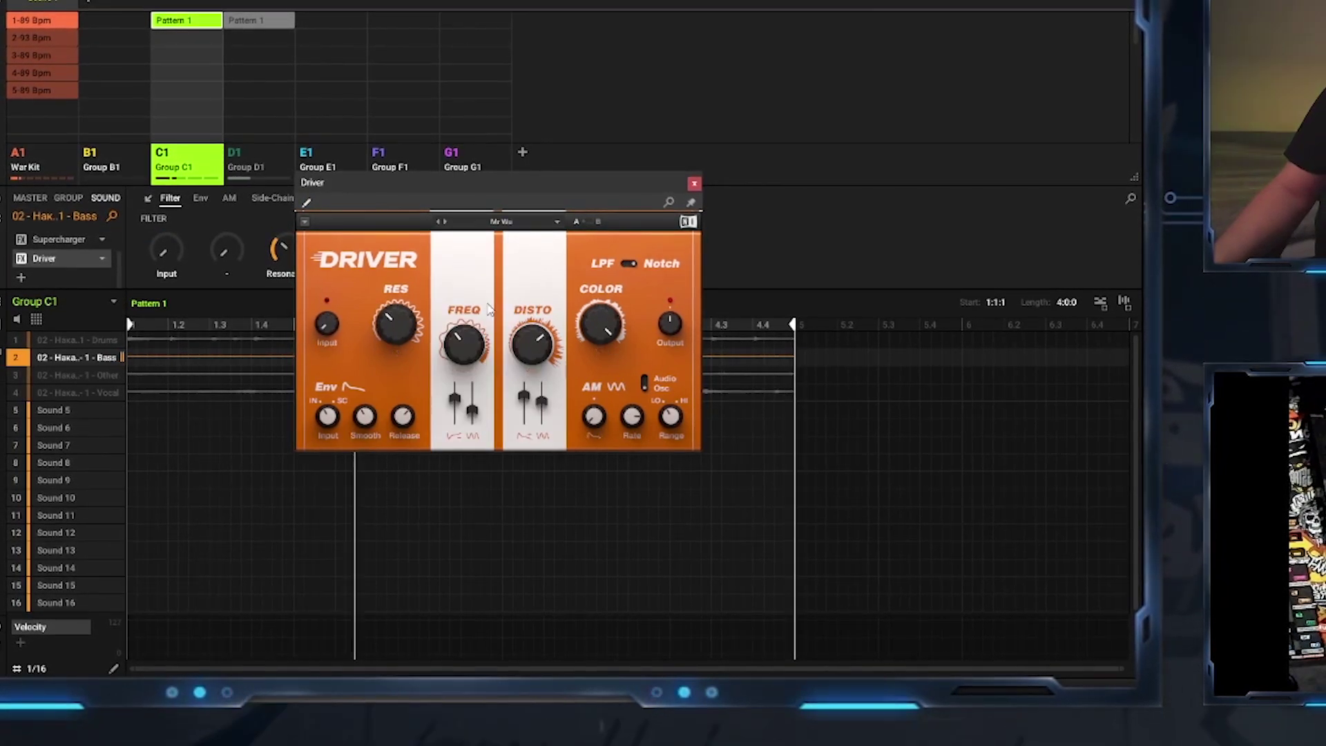
Load the Underwater preset in Driver on the Bass stem
click(498, 222)
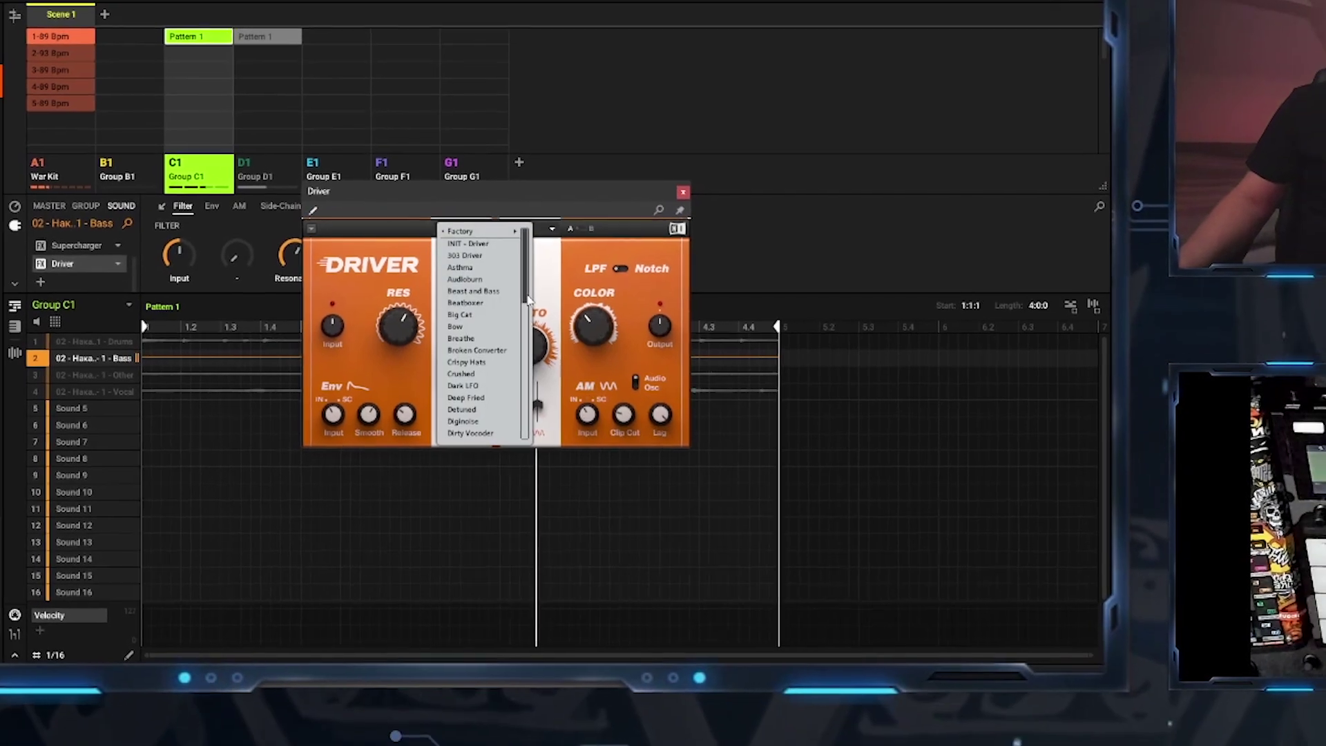
scroll(511, 331, down, 10)
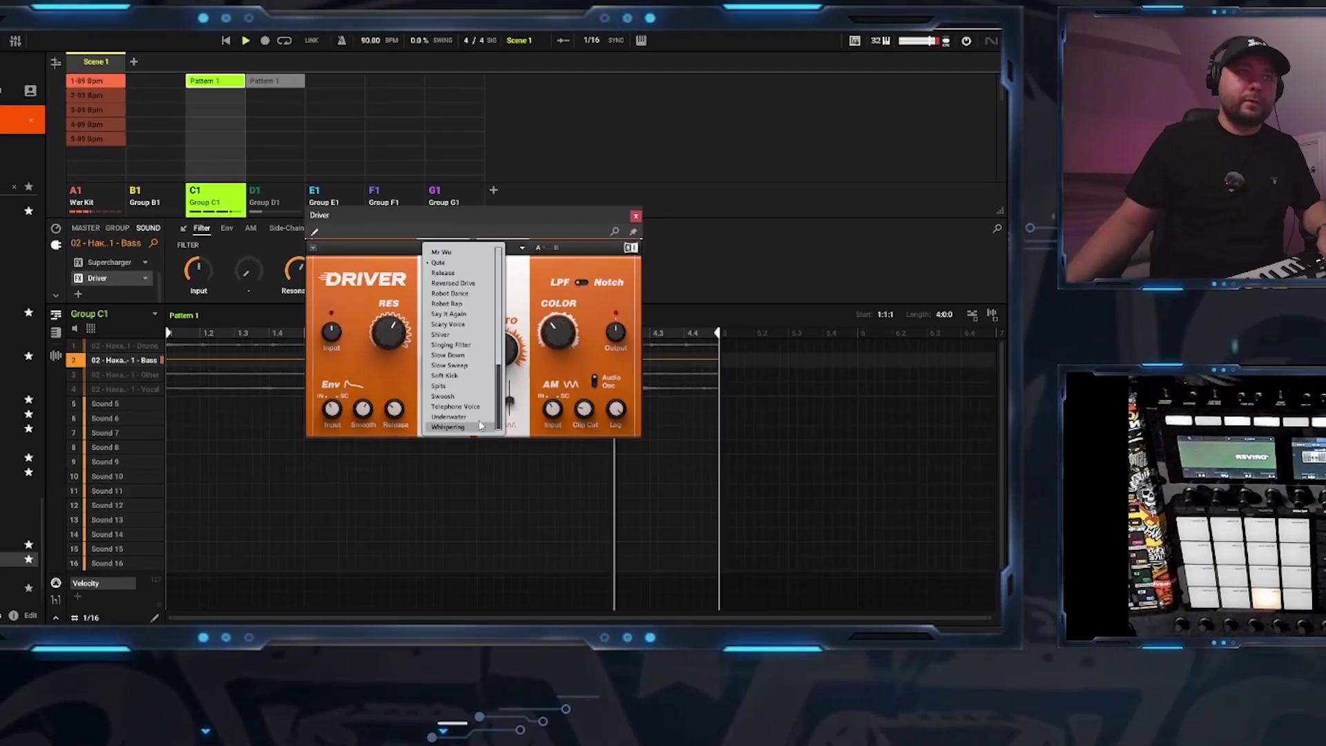
click(446, 419)
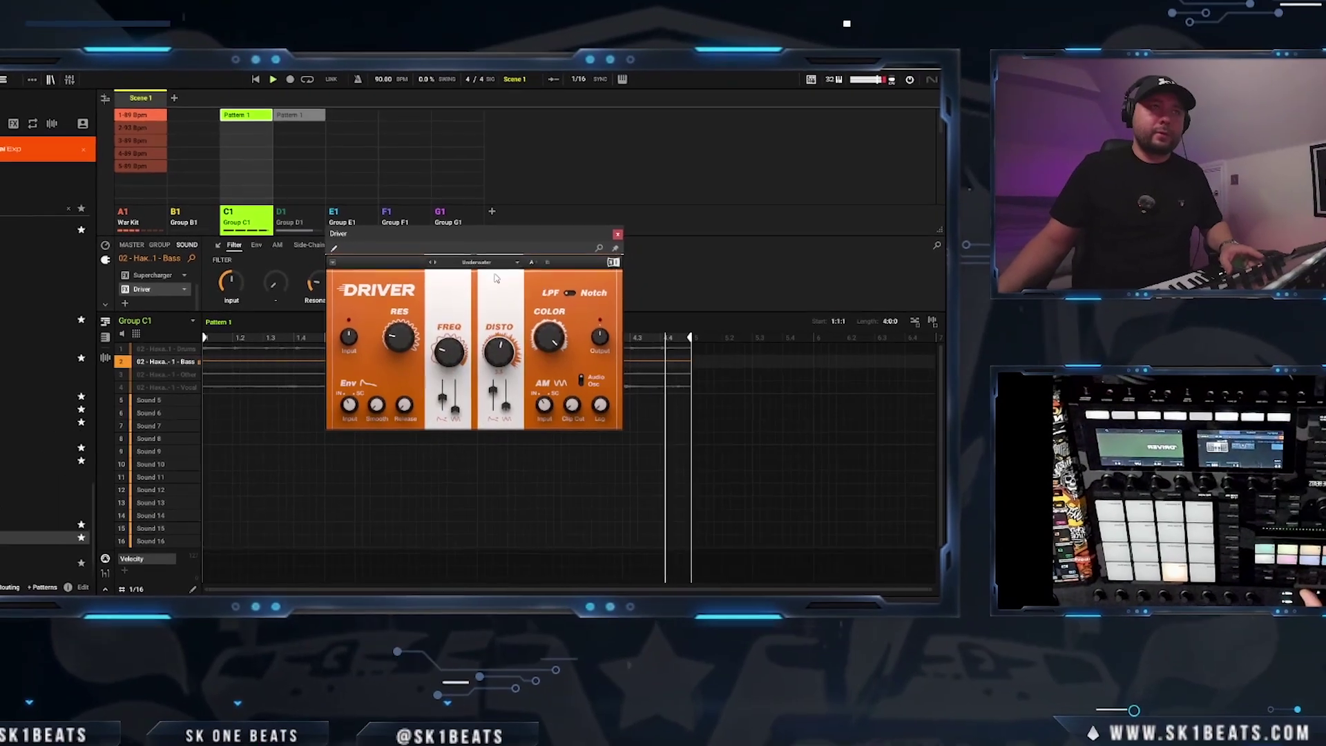
click(483, 262)
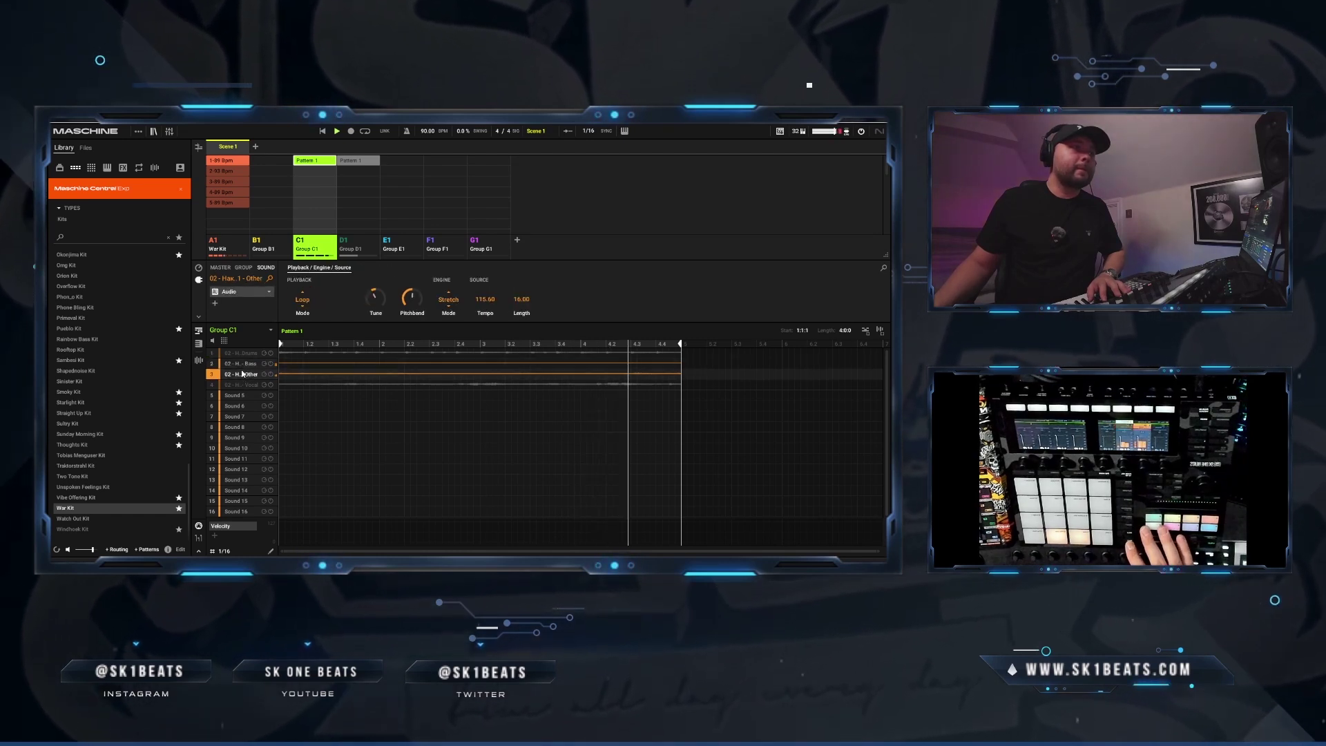
Add SSL Native X-EQ 2 to the Other stem in Group C1 and open its window
click(238, 292)
mouse_move(247, 343)
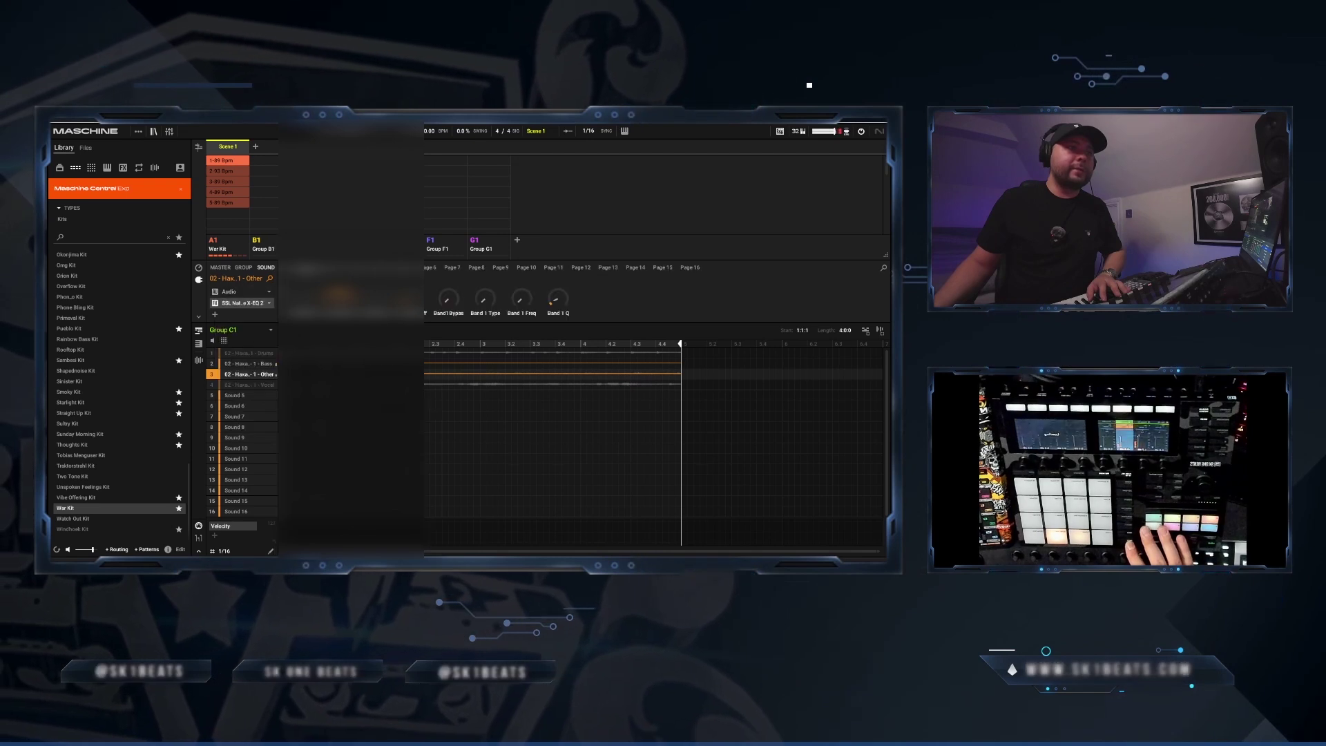
click(434, 501)
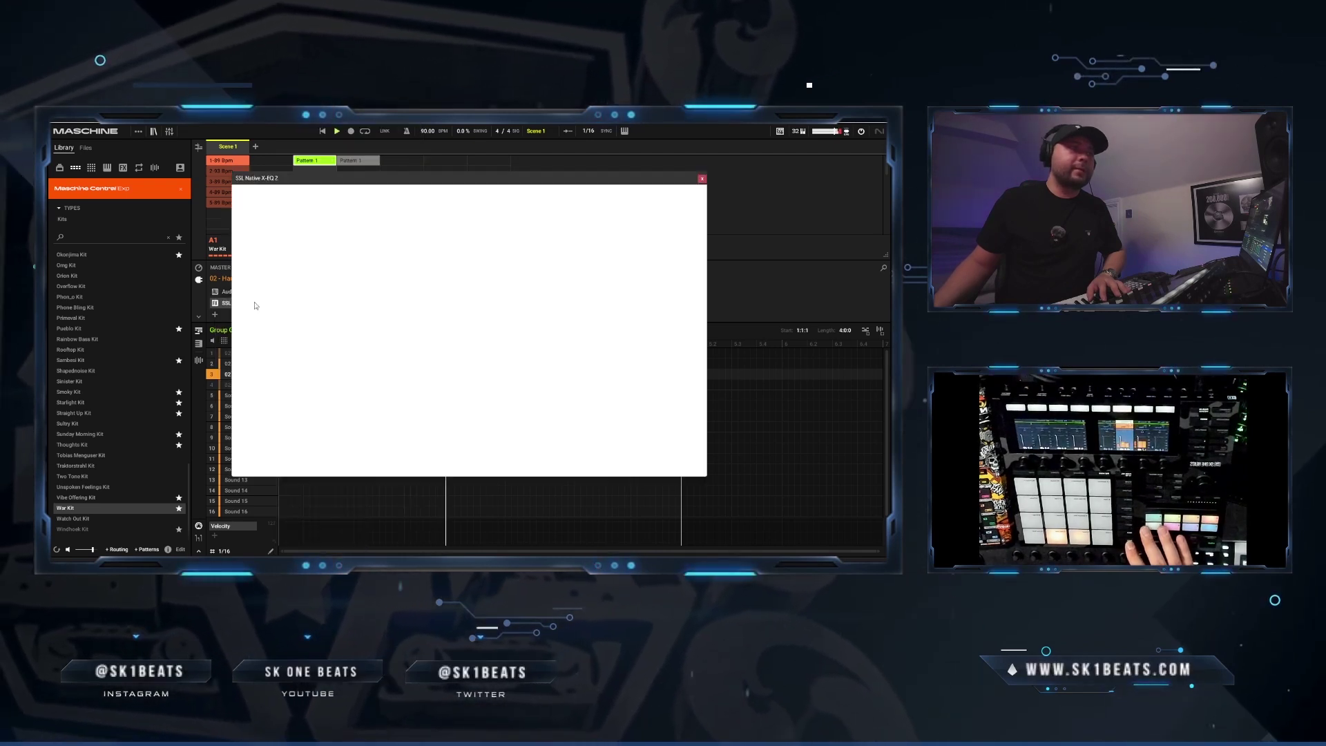
Cut the Other stem's lows with a high-pass filter and its highs with a low-pass at about 6 kHz, and stop playback
double_click(265, 351)
drag(265, 351, 378, 350)
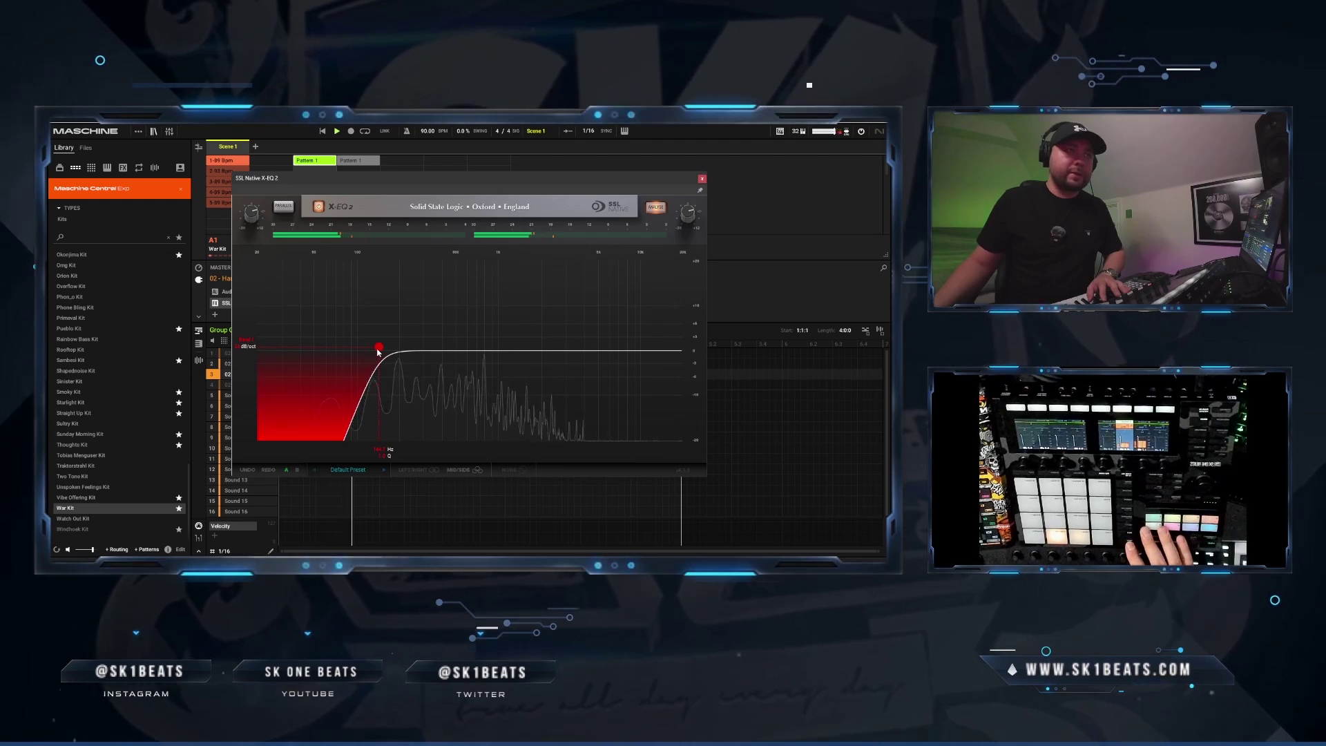
drag(675, 351, 616, 329)
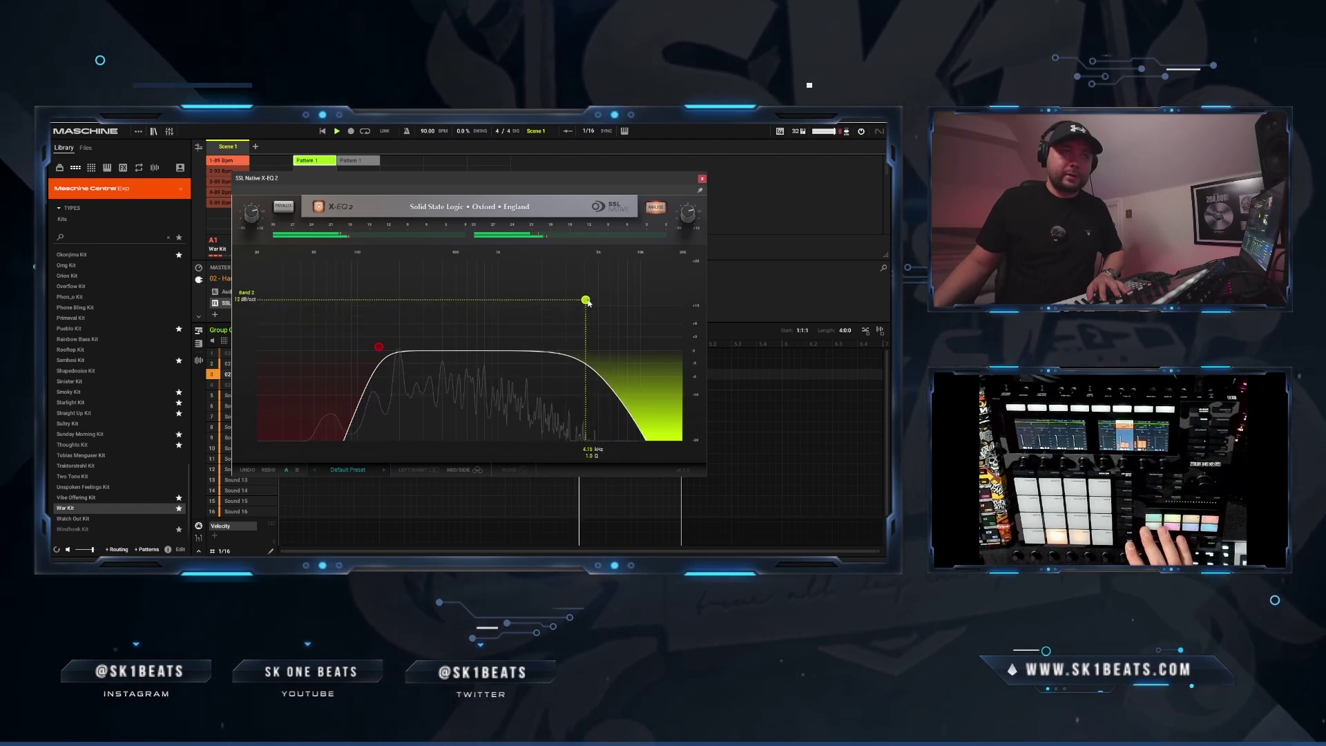
click(702, 178)
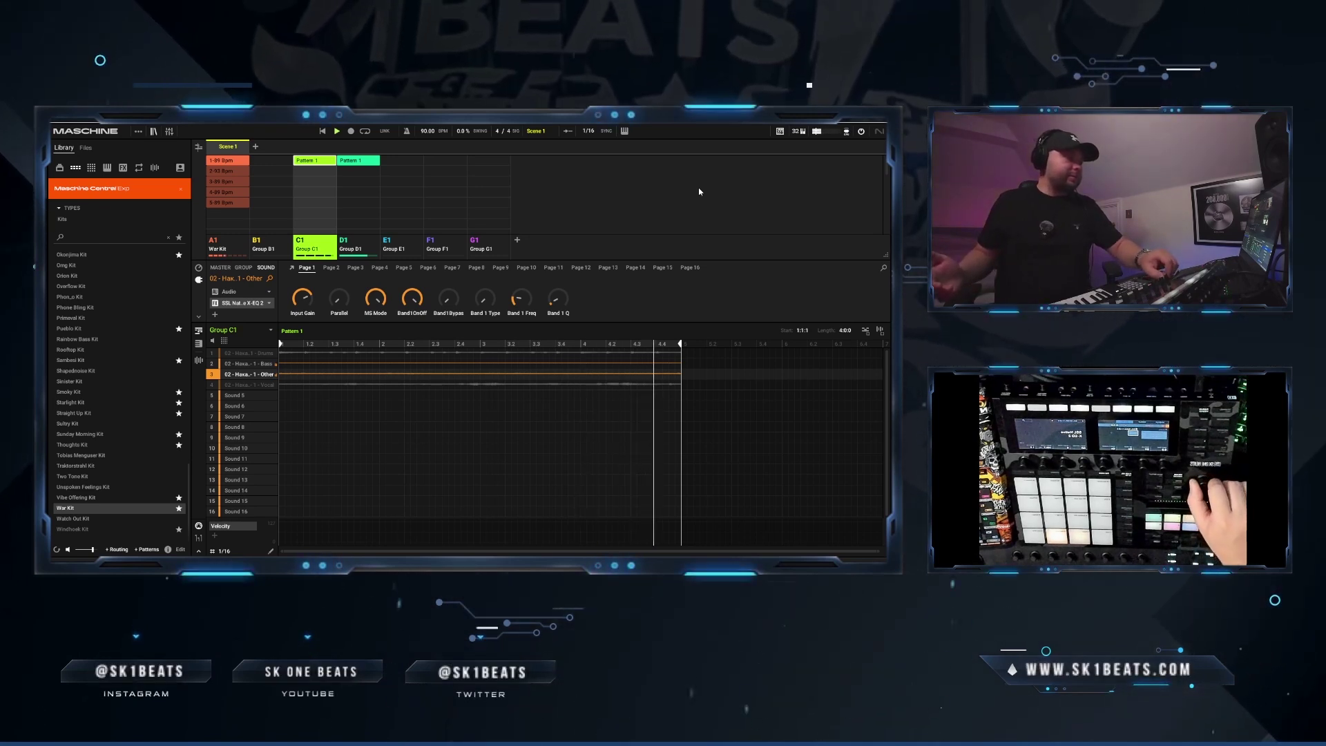
key(space)
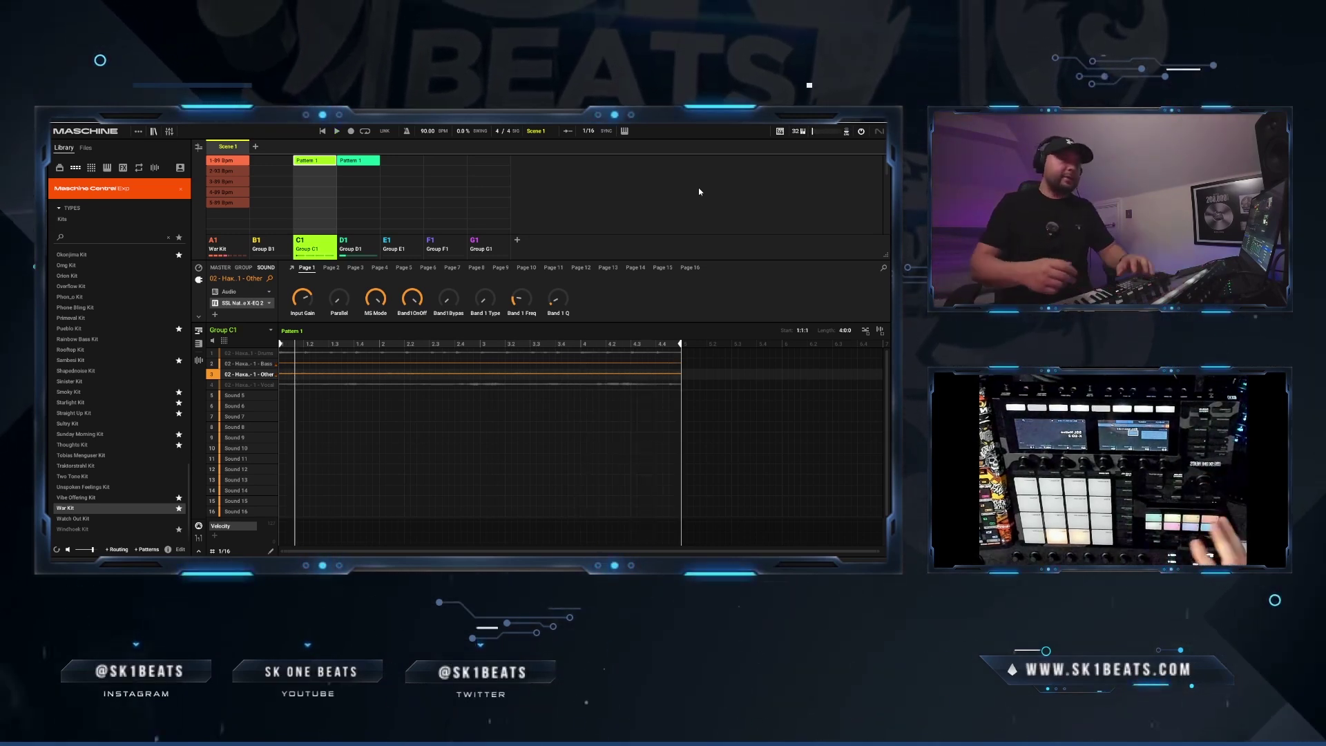